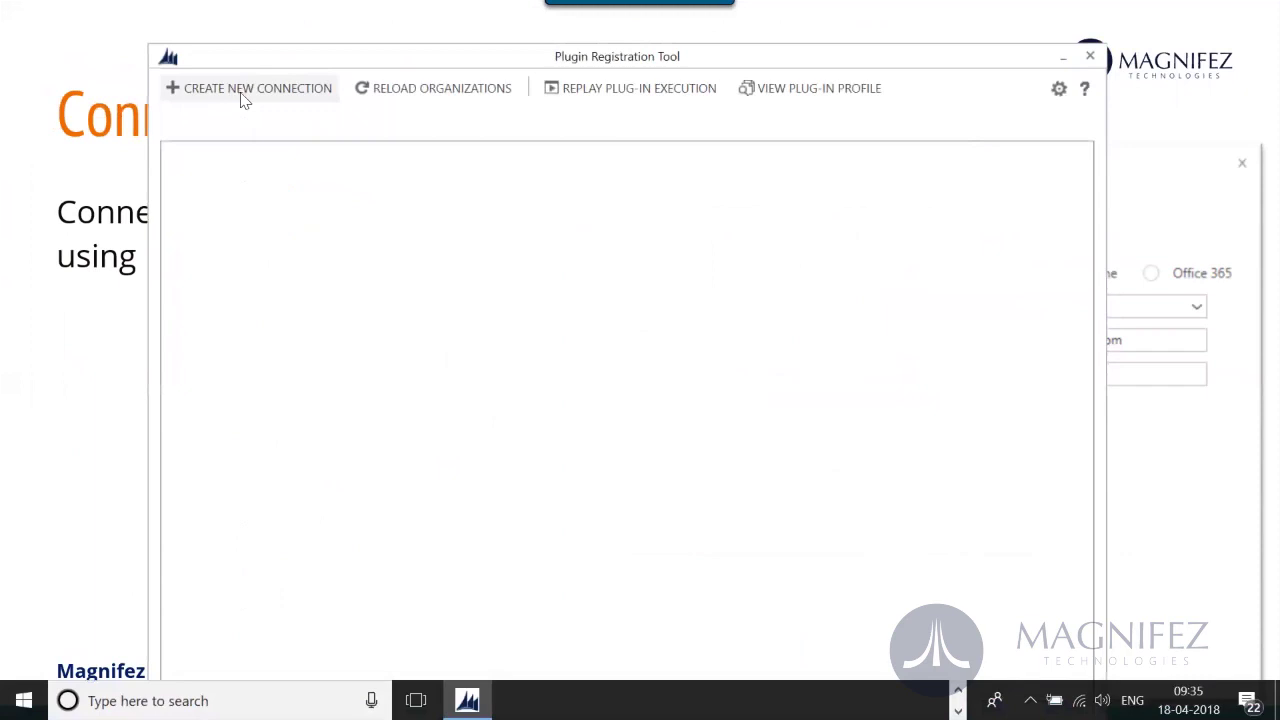
Start a new connection and review the on-premises login fields, including the authentication source choices
click(242, 95)
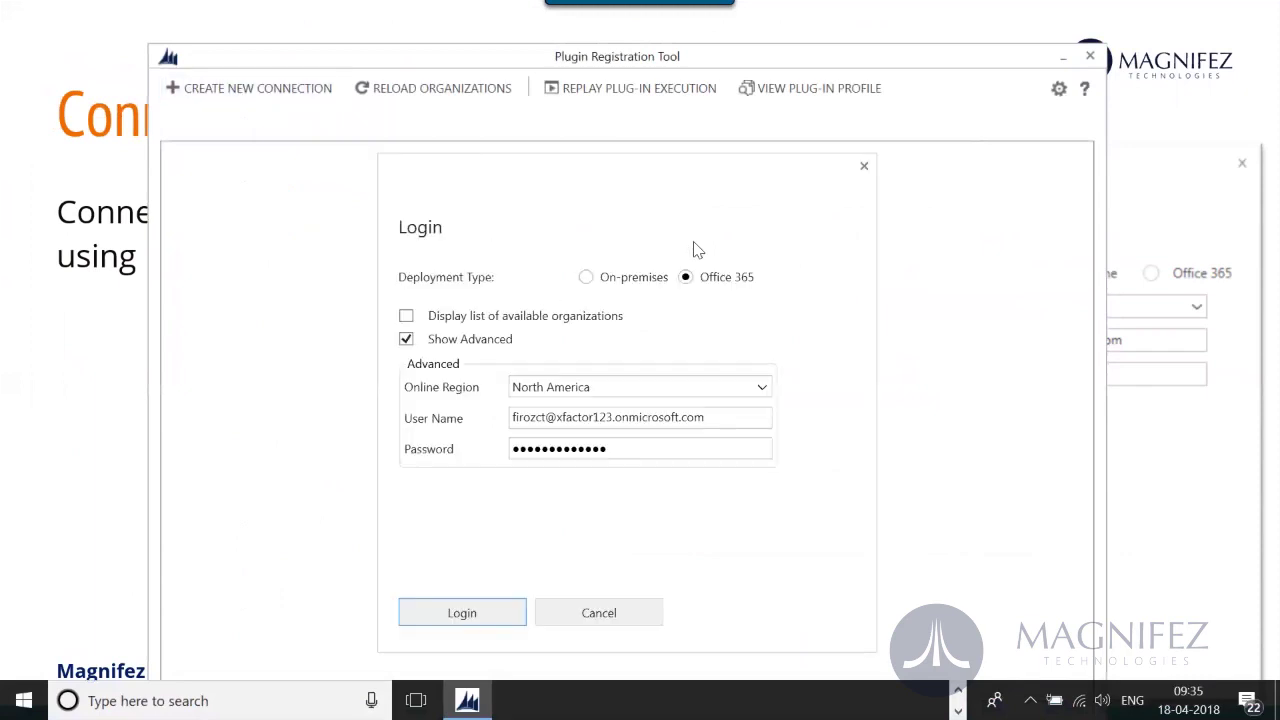
click(588, 278)
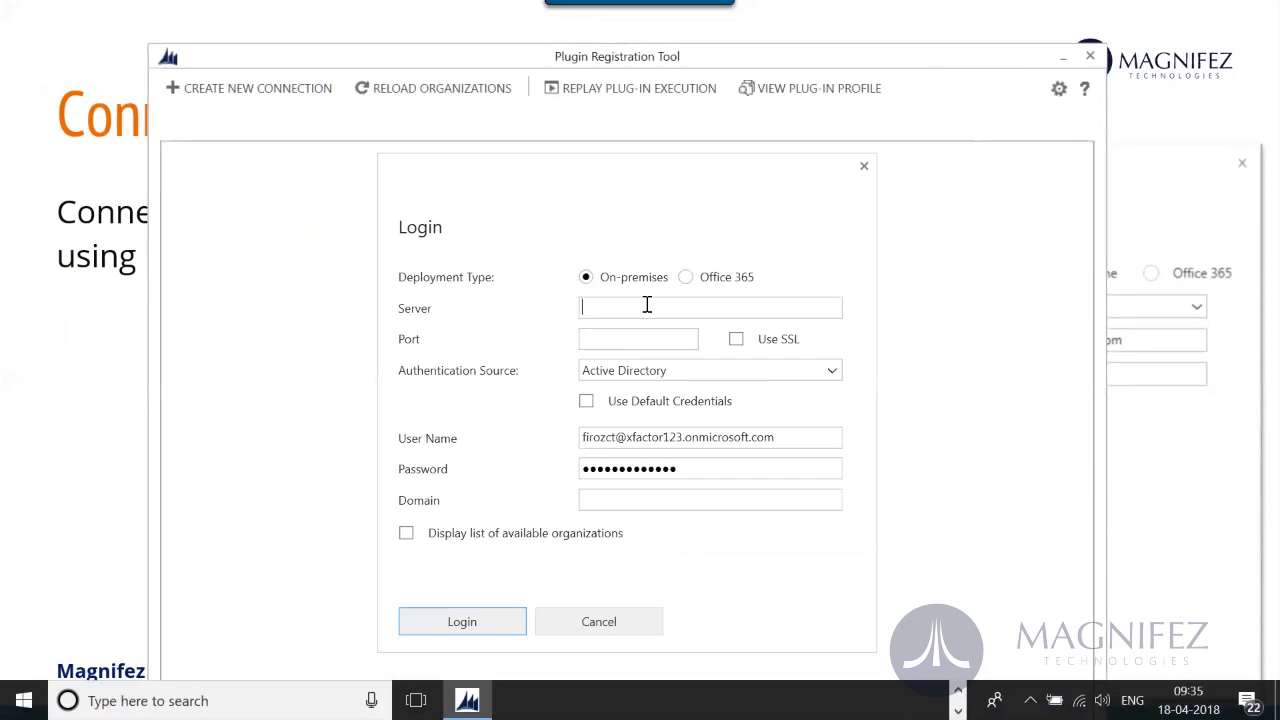
click(651, 372)
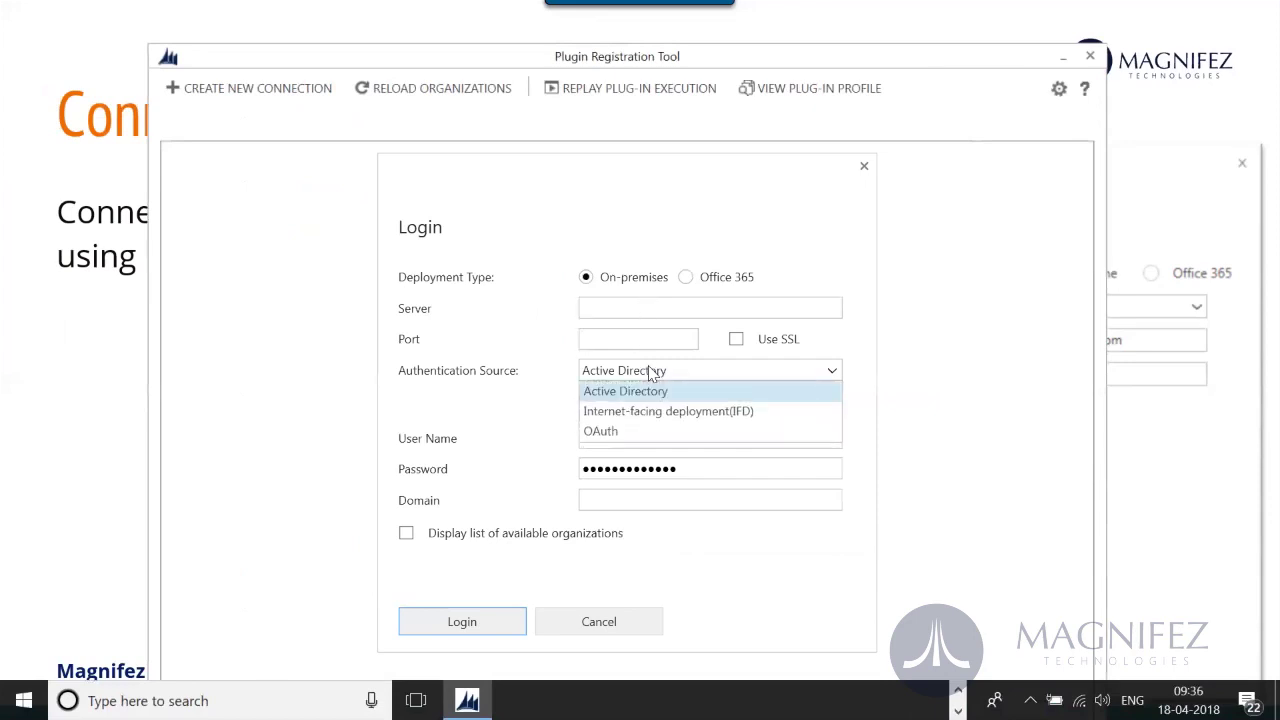
click(651, 372)
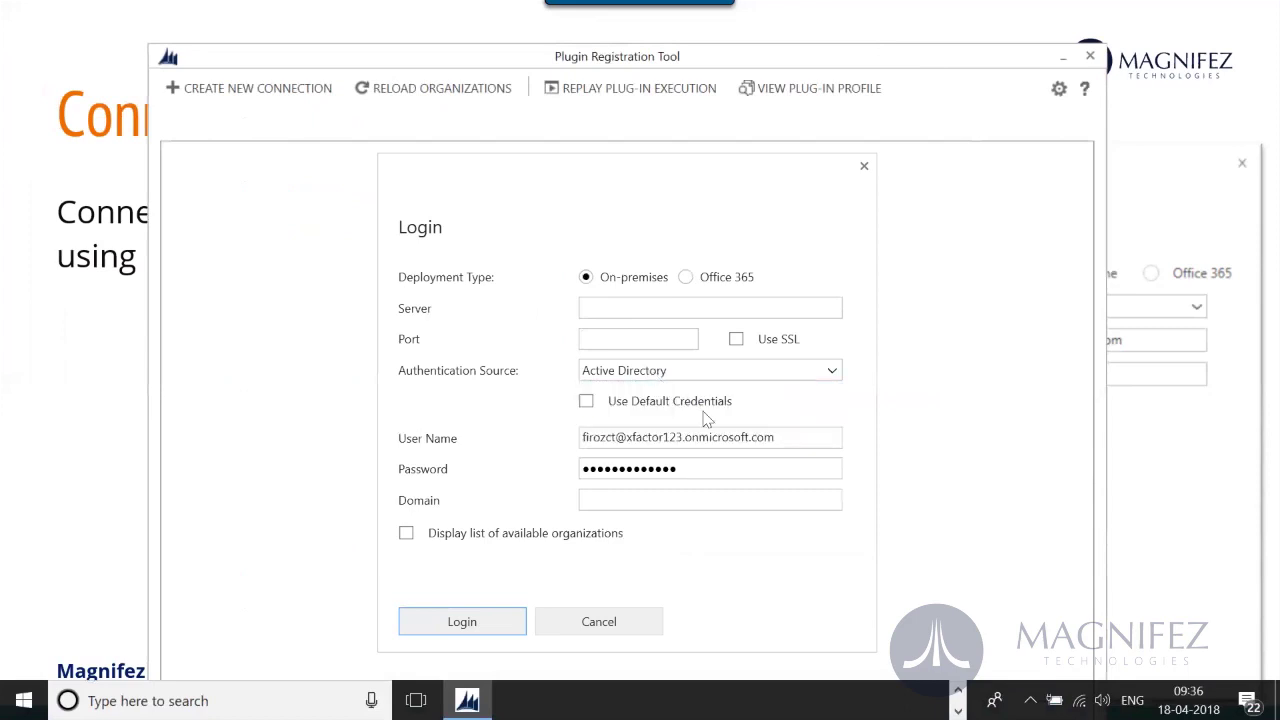
drag(814, 437, 475, 400)
drag(709, 466, 493, 453)
click(672, 504)
Set the deployment type to Office 365, enable the list of available organizations, and choose North America as the online region
click(686, 278)
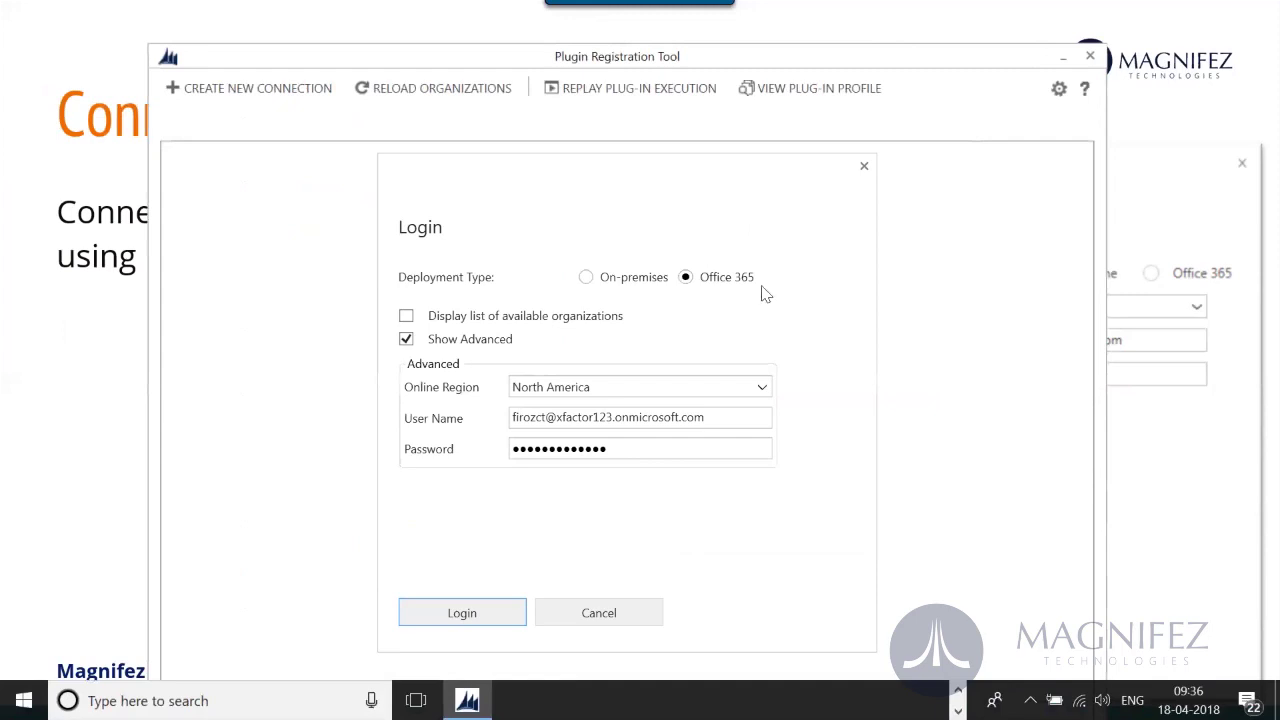
click(405, 316)
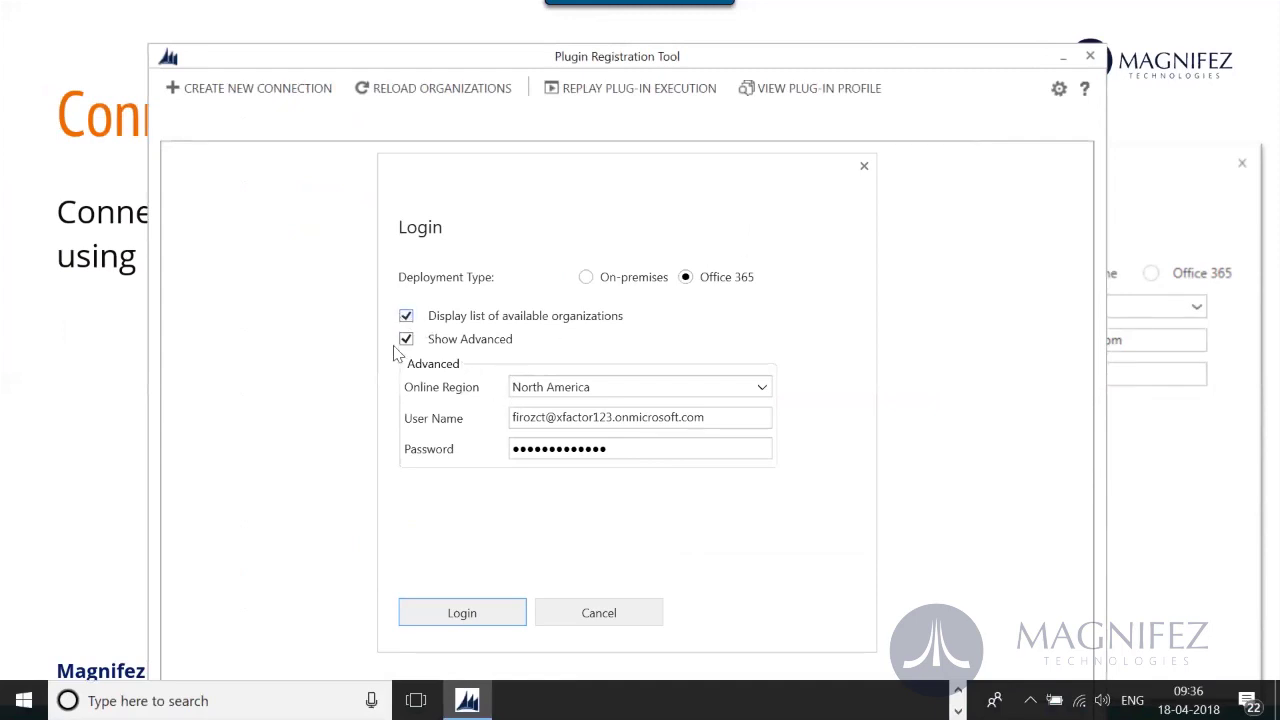
click(594, 389)
click(594, 407)
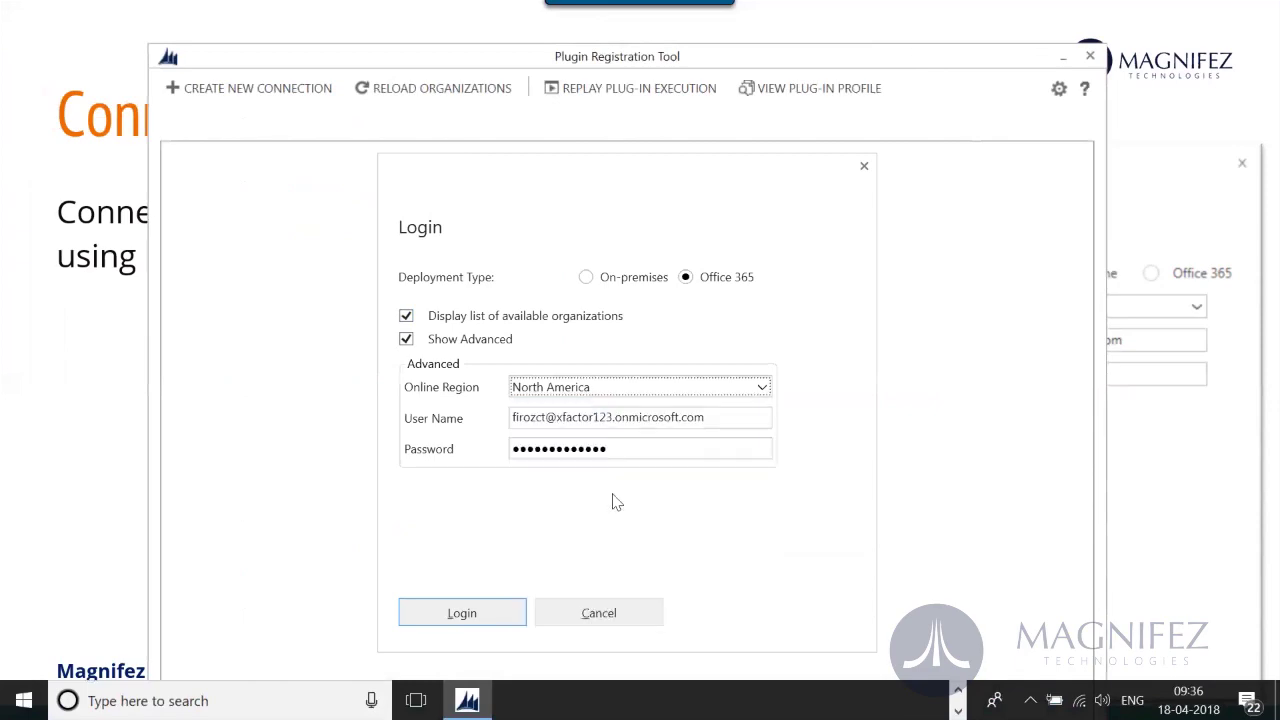
Switch to Chrome and check the organization's web address on the Dynamics 365 Coho Winery account page
key(alt+Tab)
key(alt+Tab)
key(alt+Tab)
key(alt+Tab)
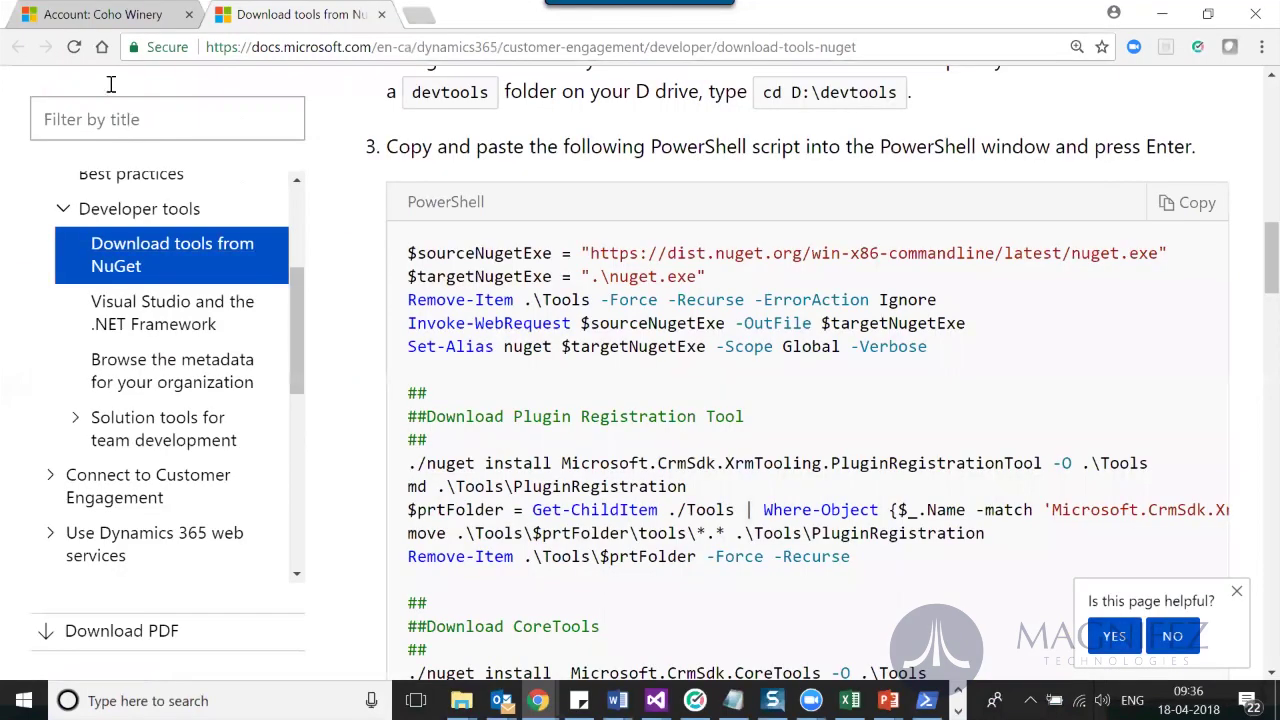
key(ctrl+shift+Tab)
double_click(331, 47)
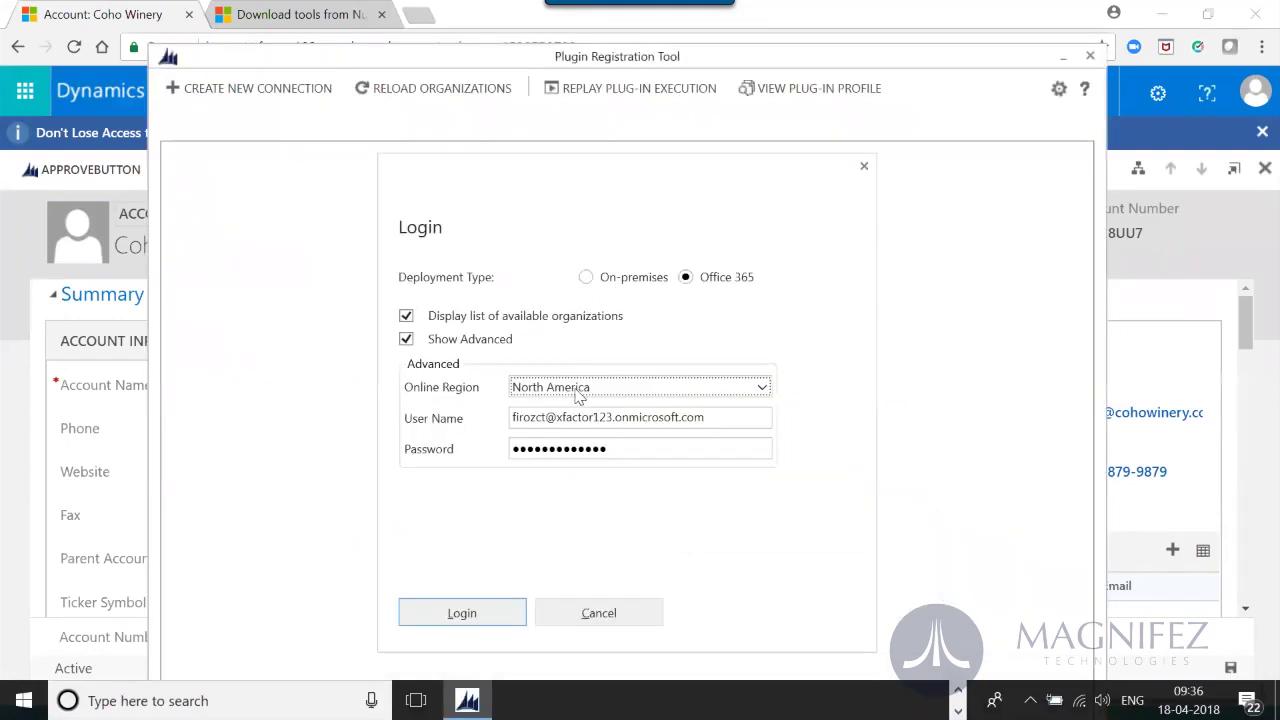
Try Don't Know and India as the connection's online region, and set it back to North America
click(578, 390)
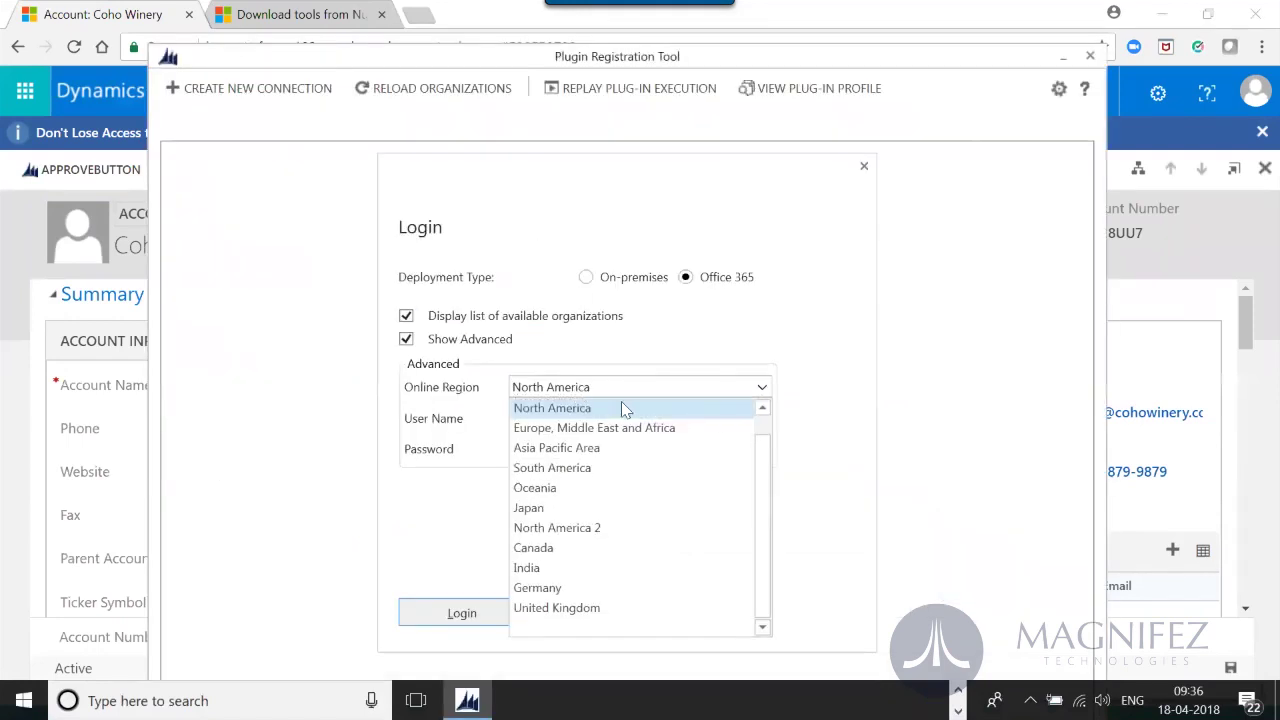
scroll(756, 427, up, 1)
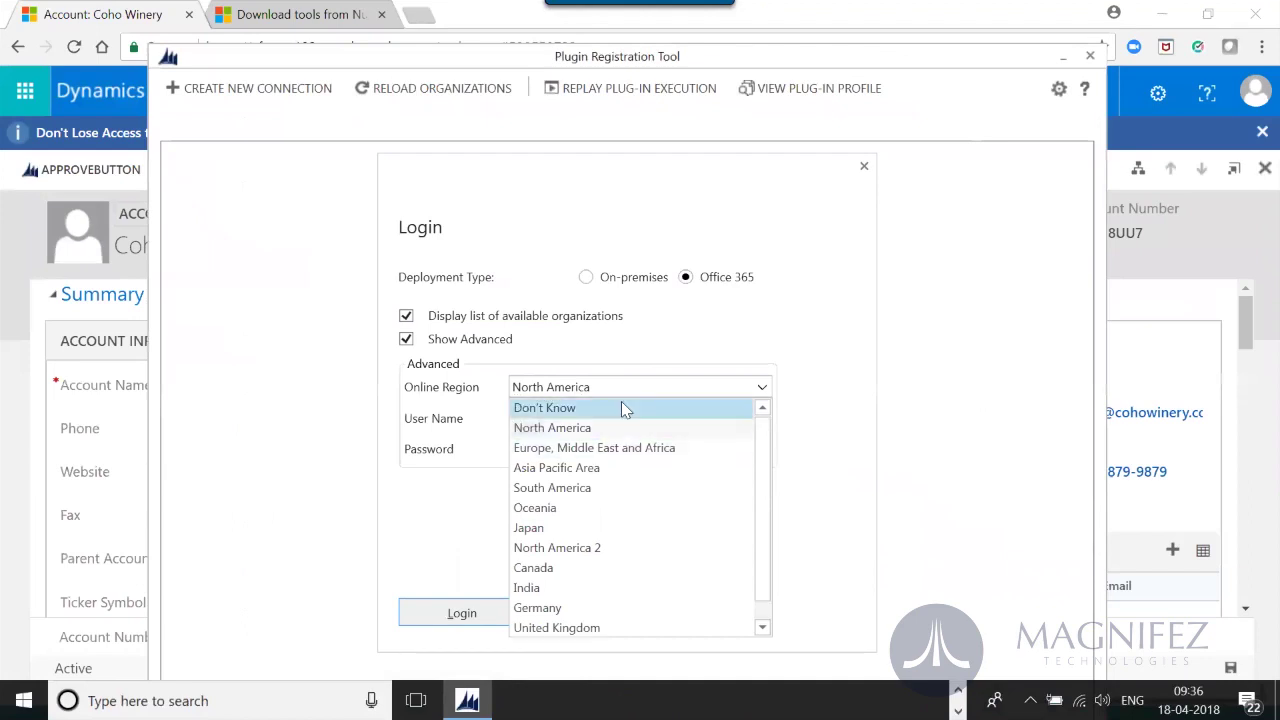
click(621, 401)
click(762, 387)
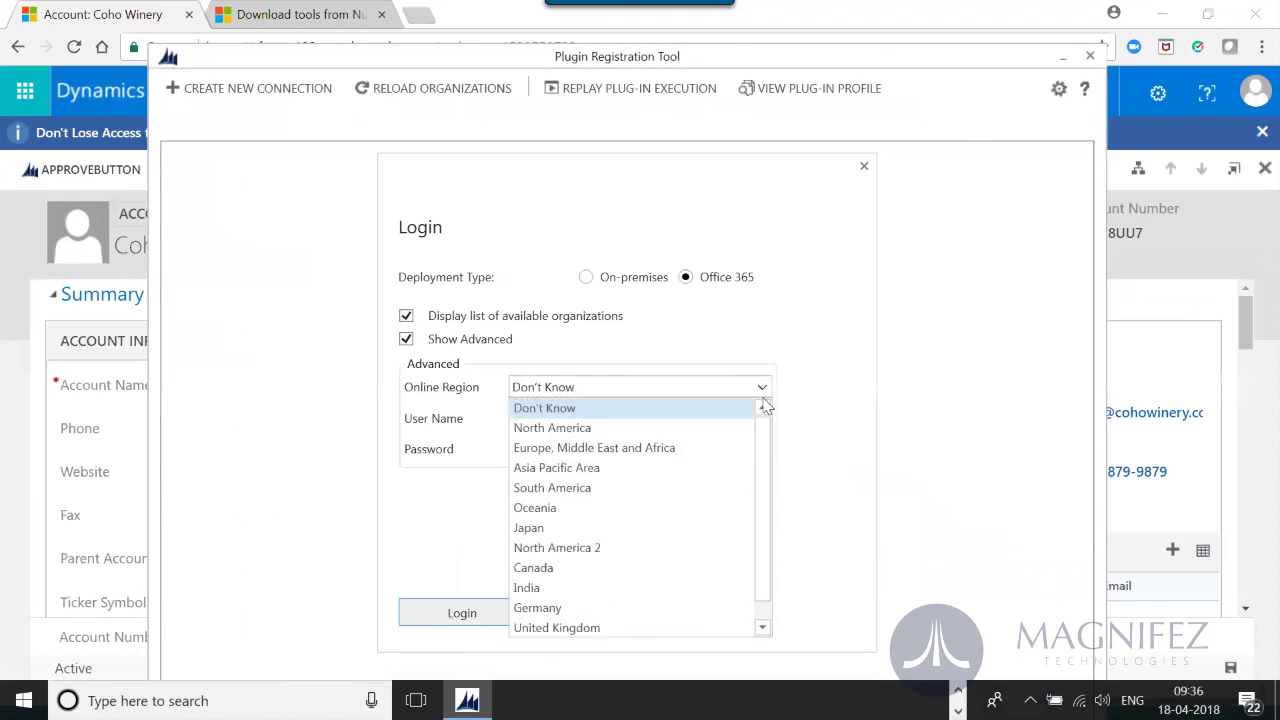
scroll(770, 560, down, 1)
scroll(760, 460, up, 1)
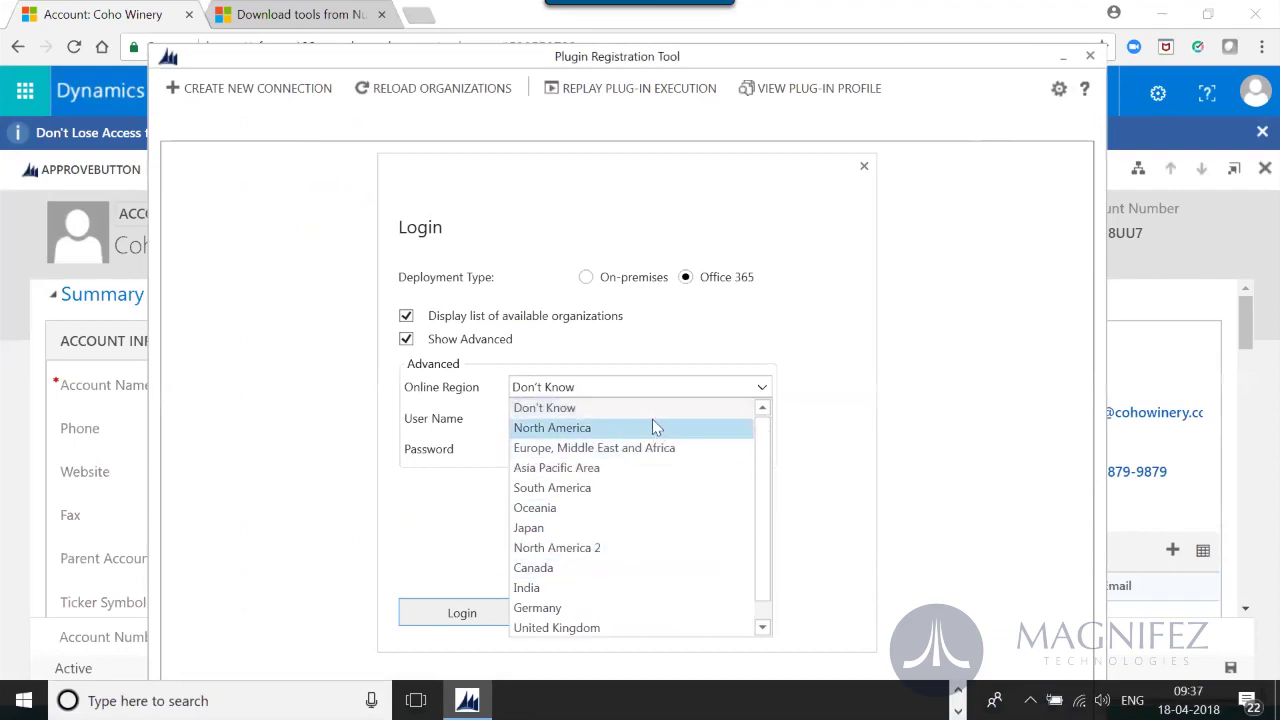
scroll(632, 603, down, 1)
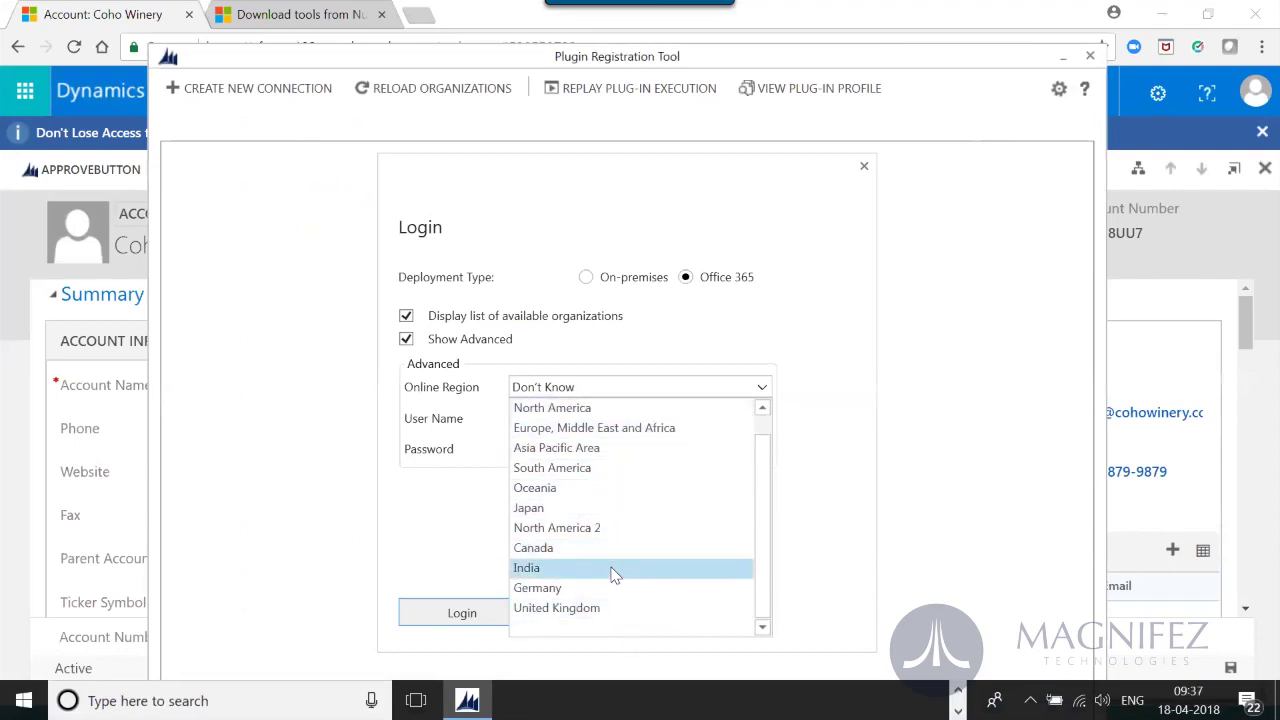
click(614, 569)
click(745, 389)
click(762, 412)
click(664, 430)
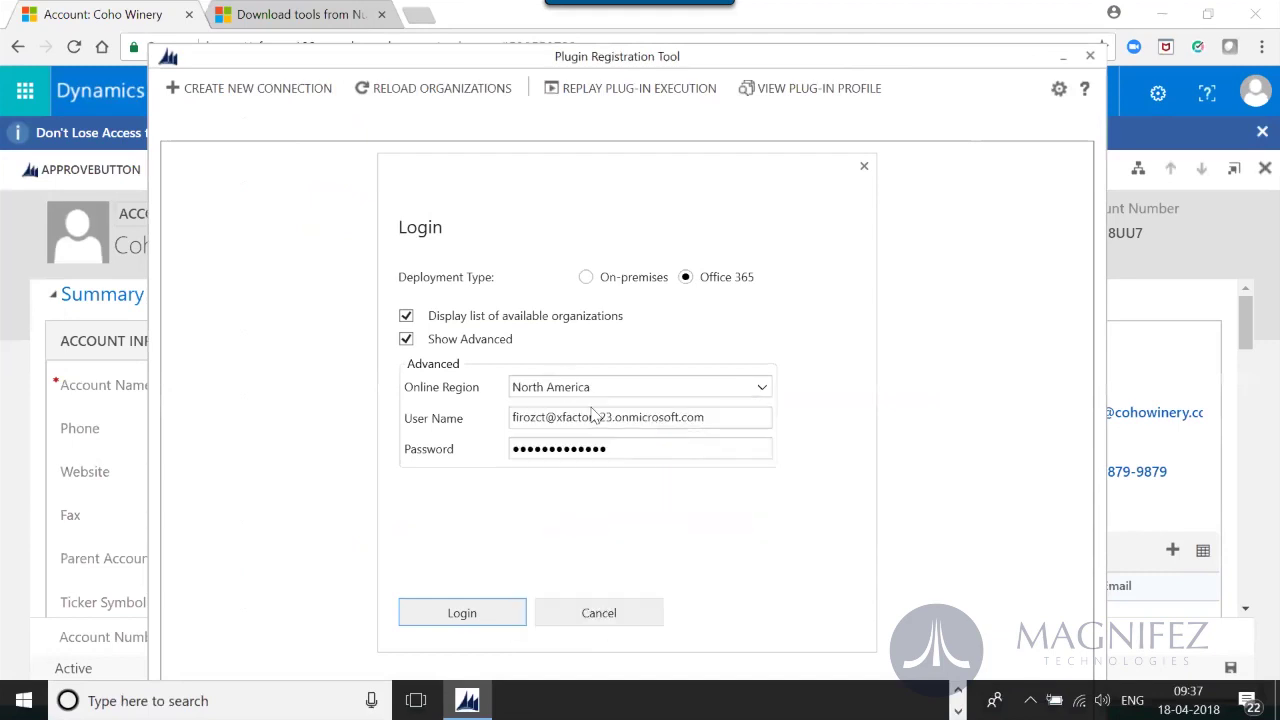
Log in to the Office 365 organization with the prefilled user name and password, and maximize the Plugin Registration Tool window
drag(705, 416, 471, 424)
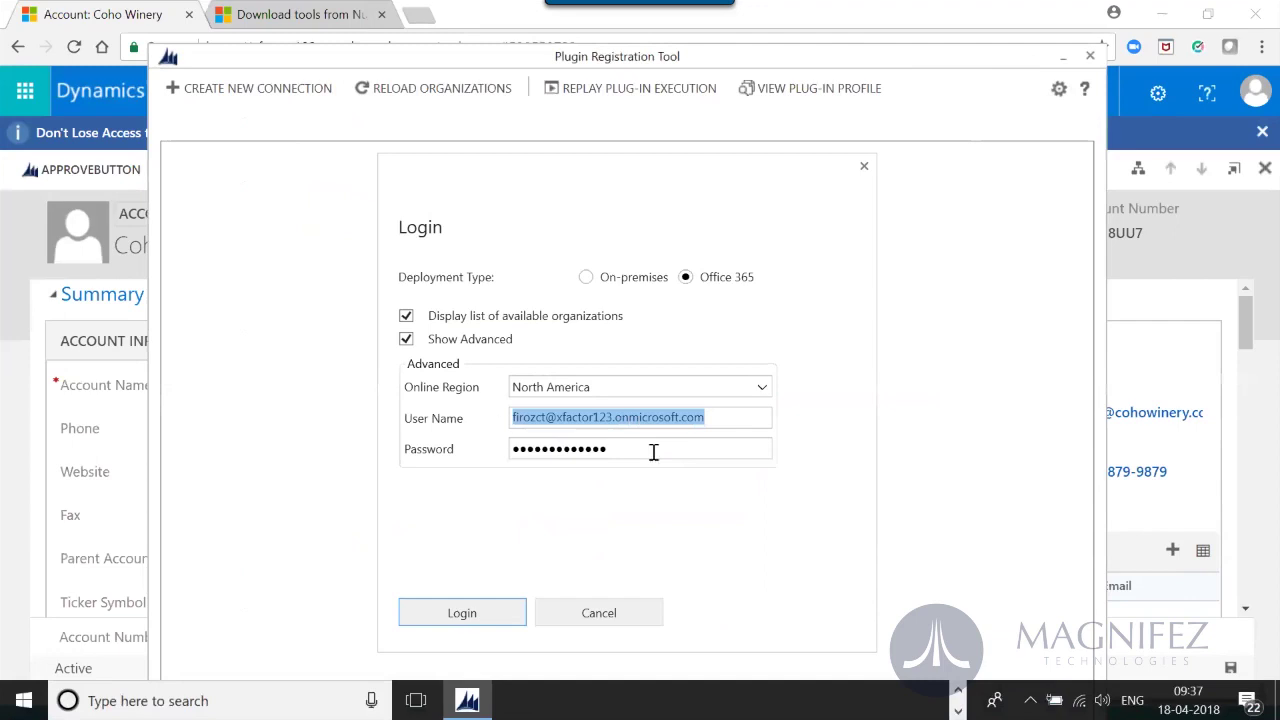
drag(653, 455, 464, 449)
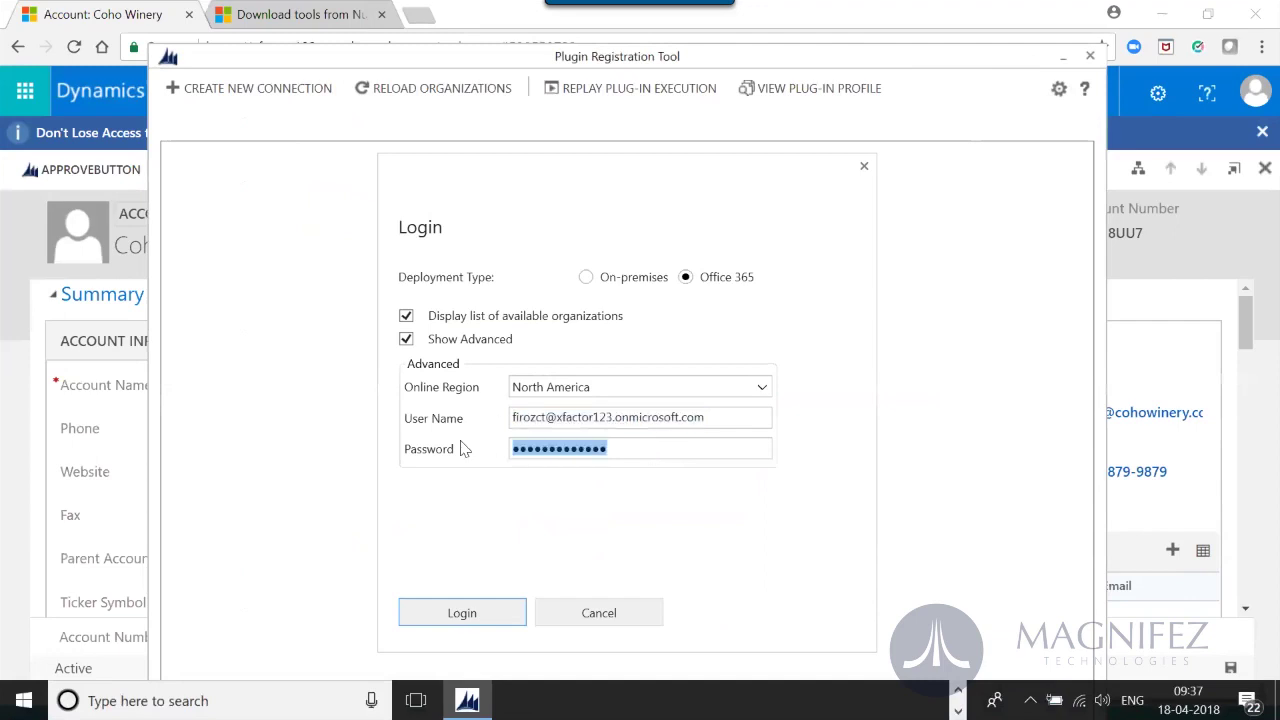
click(483, 620)
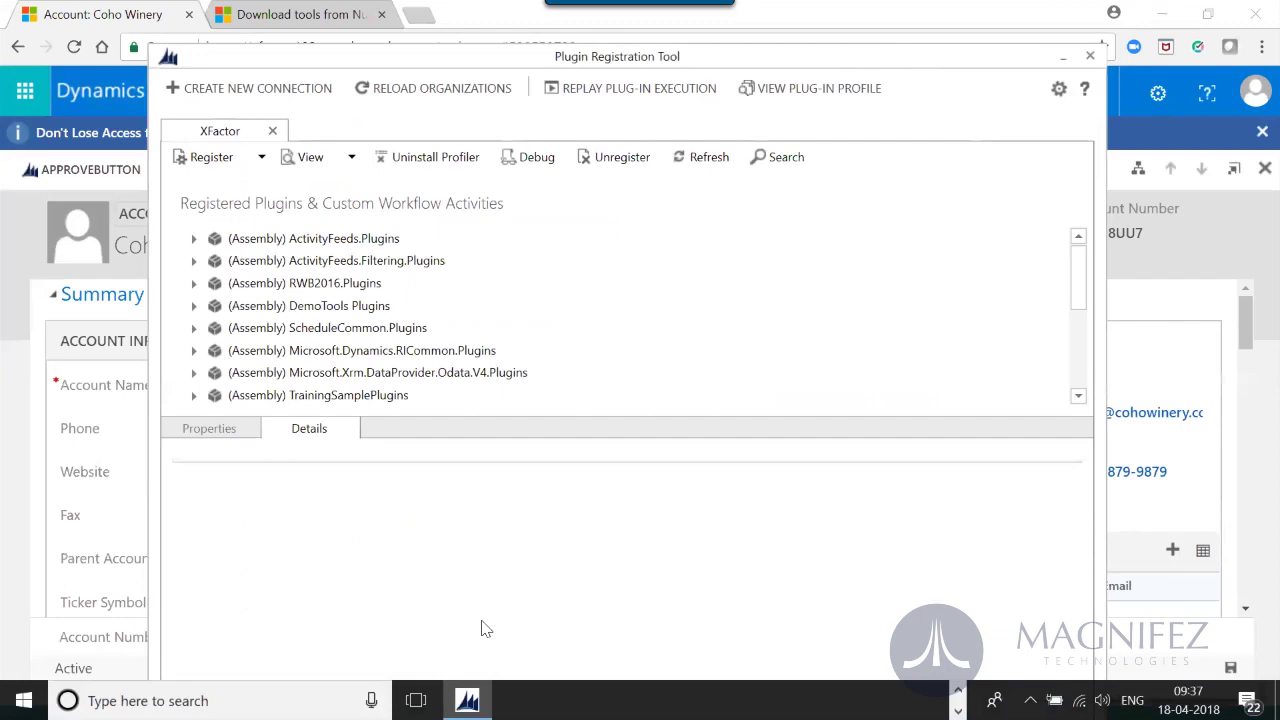
double_click(570, 58)
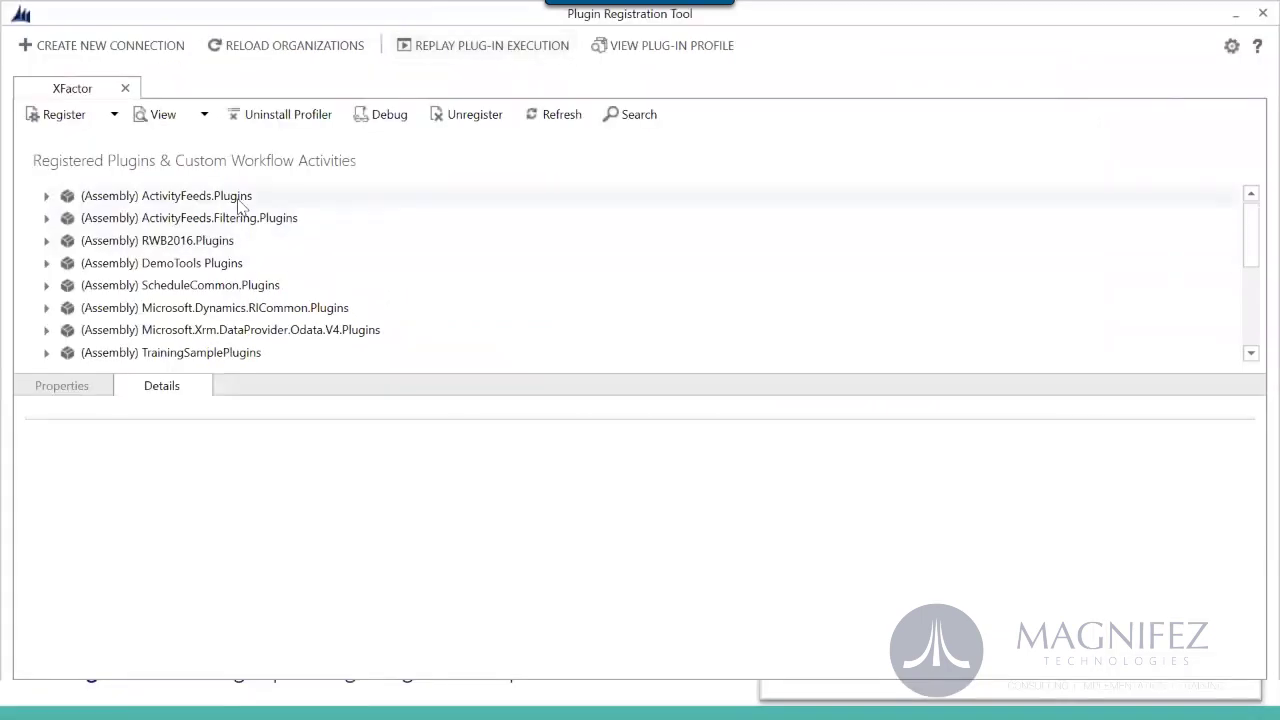
Examine the plugins in the TrainingSamplePlugins assembly and the available registration and display options
click(268, 354)
drag(1252, 253, 1251, 313)
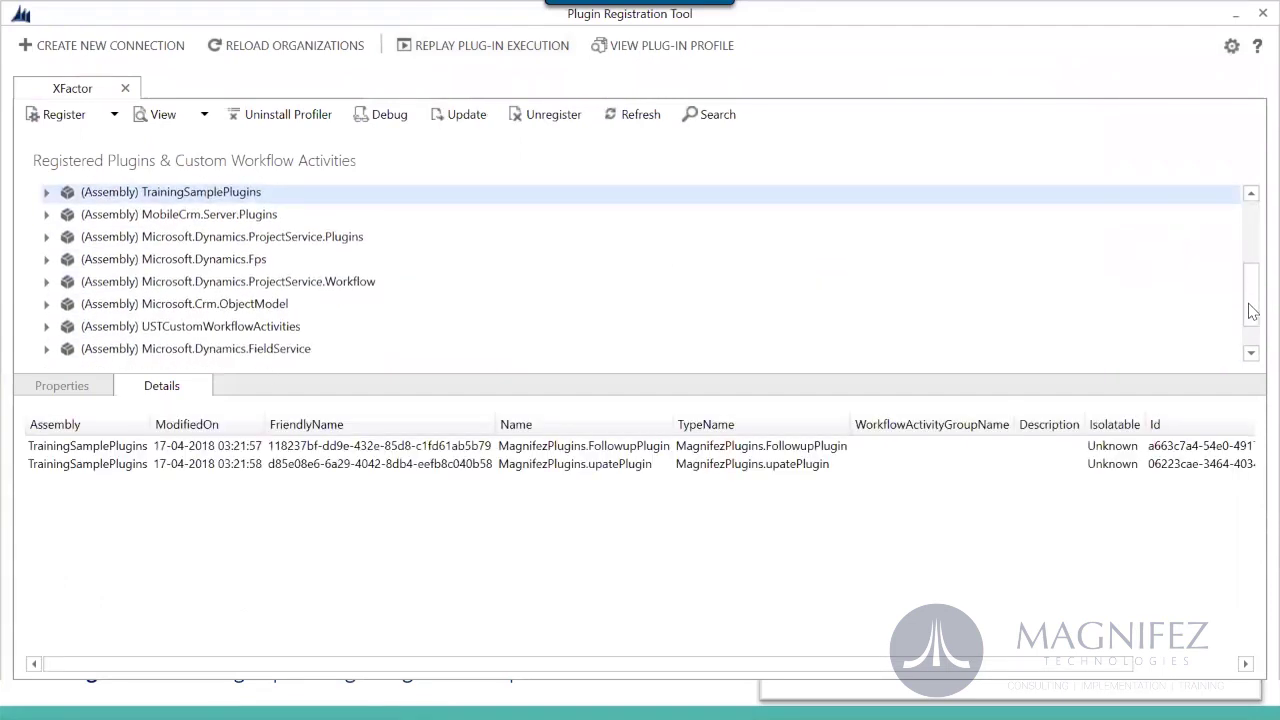
click(121, 117)
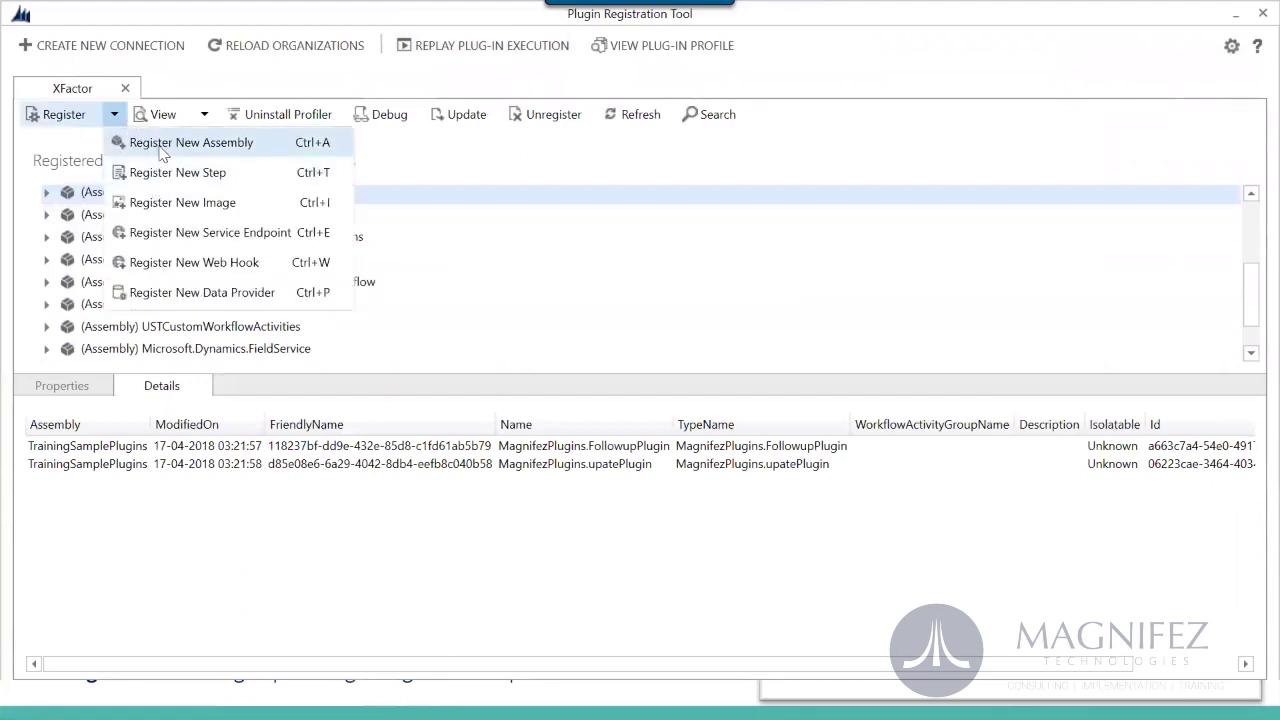
click(201, 120)
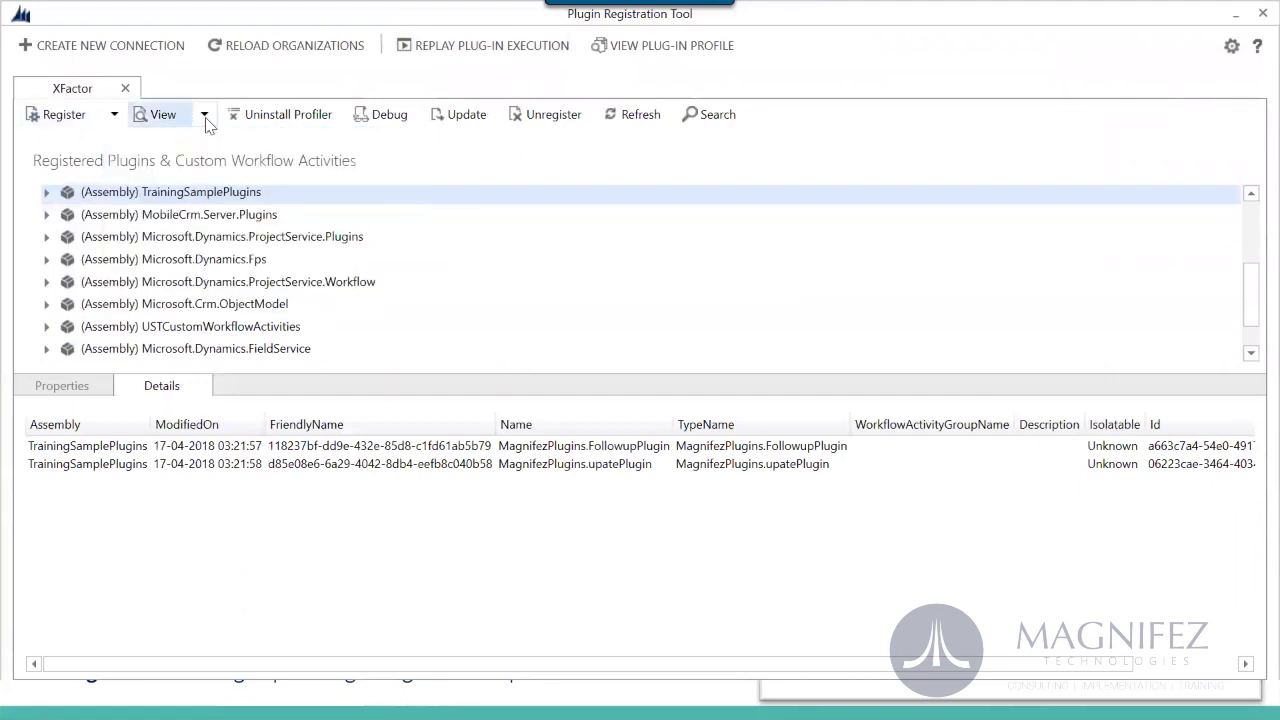
click(205, 117)
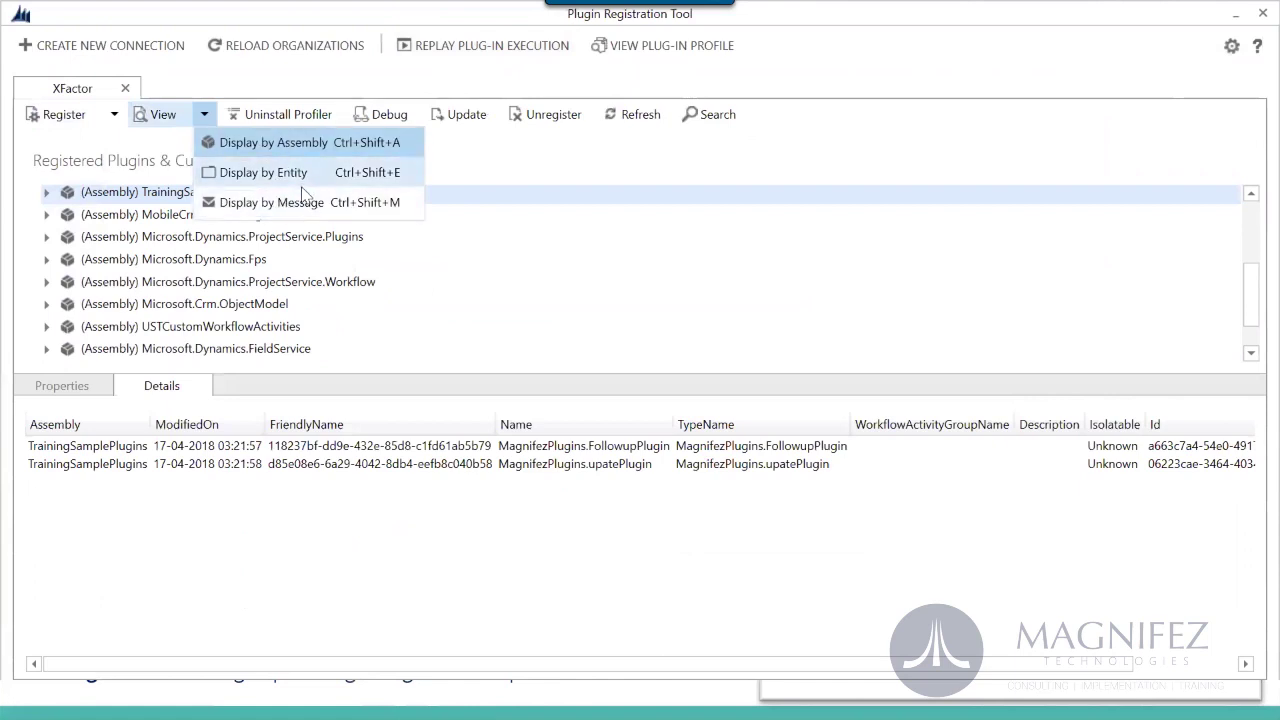
click(441, 146)
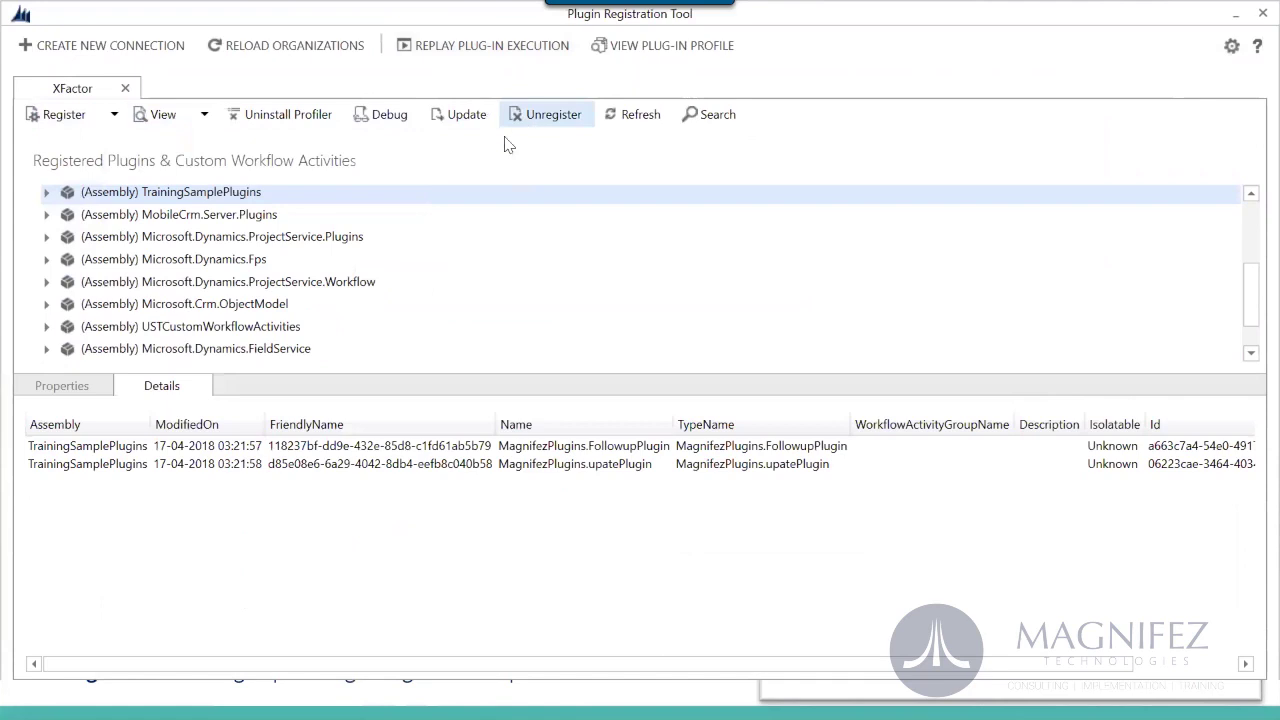
Expand the USTCustomWorkflowActivities and TrainingSamplePlugins assemblies, and unregister TrainingSamplePlugins
click(46, 327)
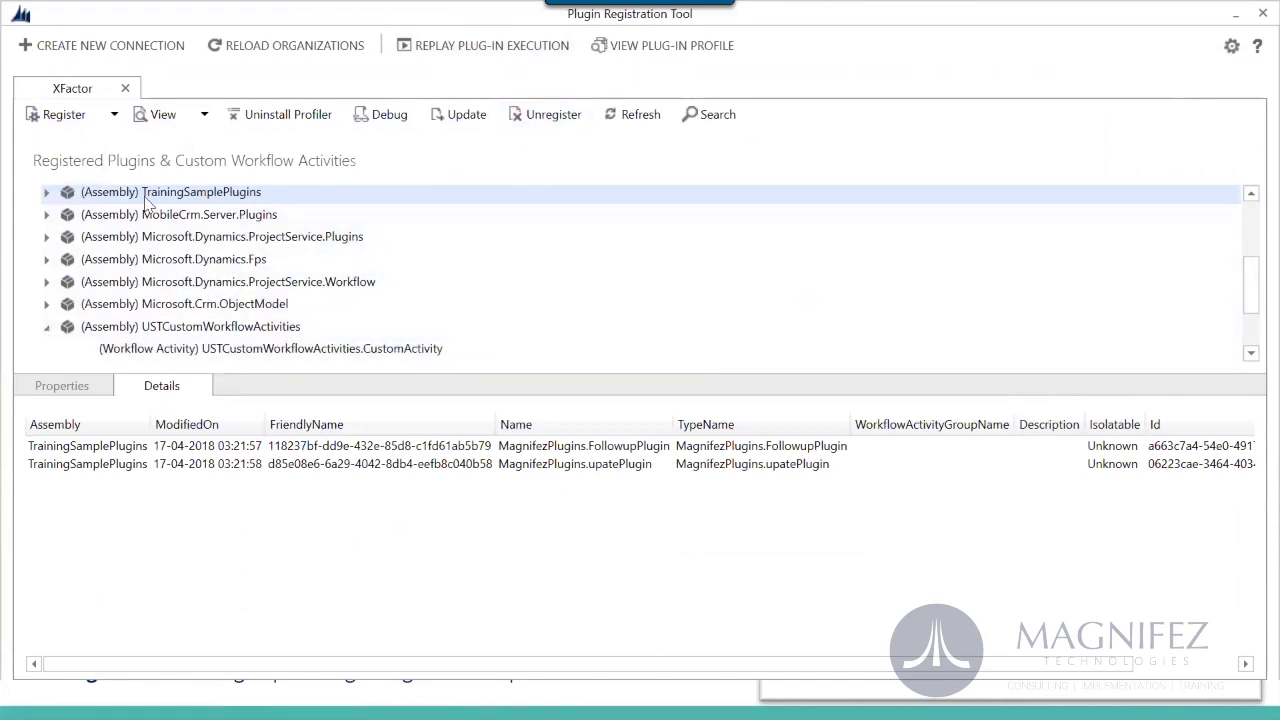
click(46, 192)
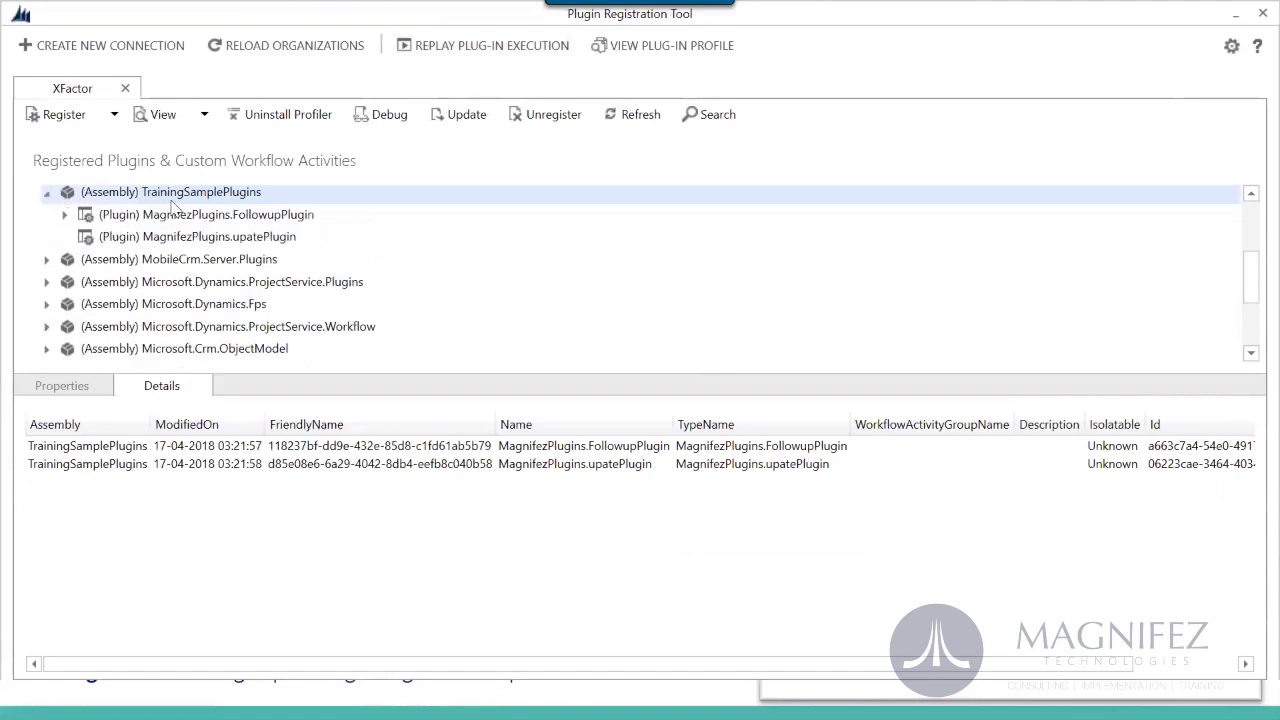
right_click(186, 198)
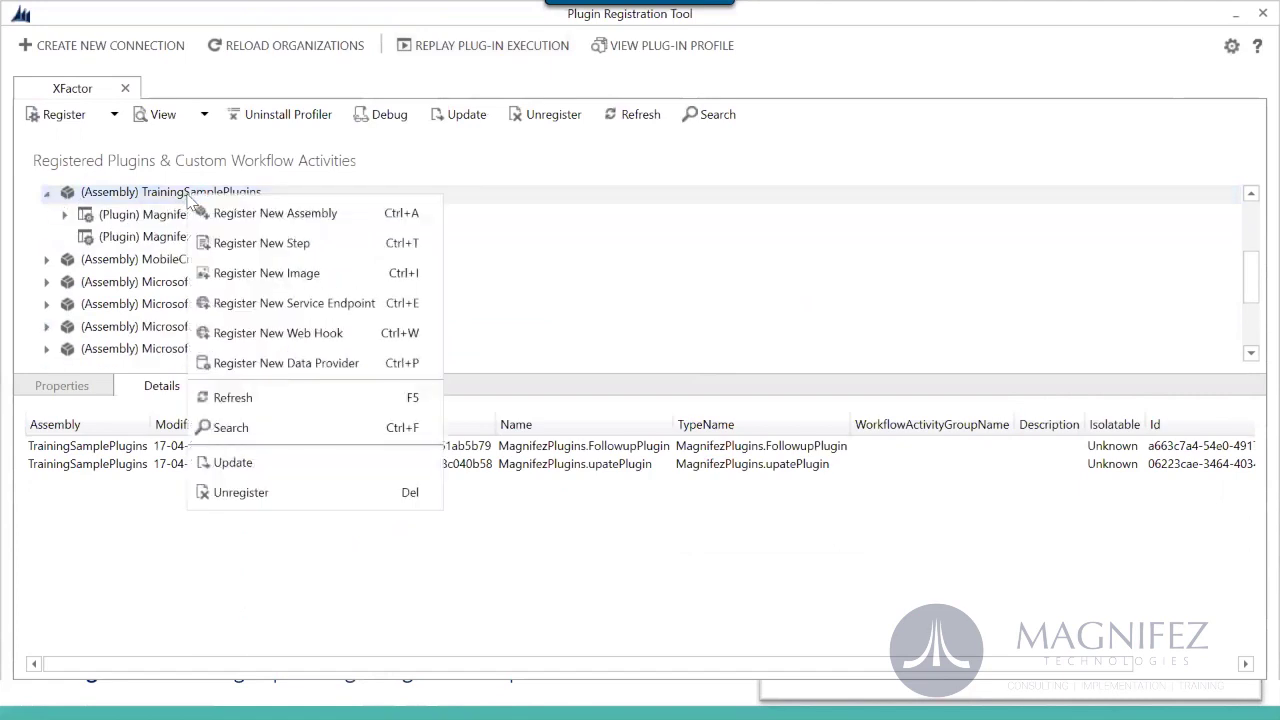
click(290, 494)
click(689, 430)
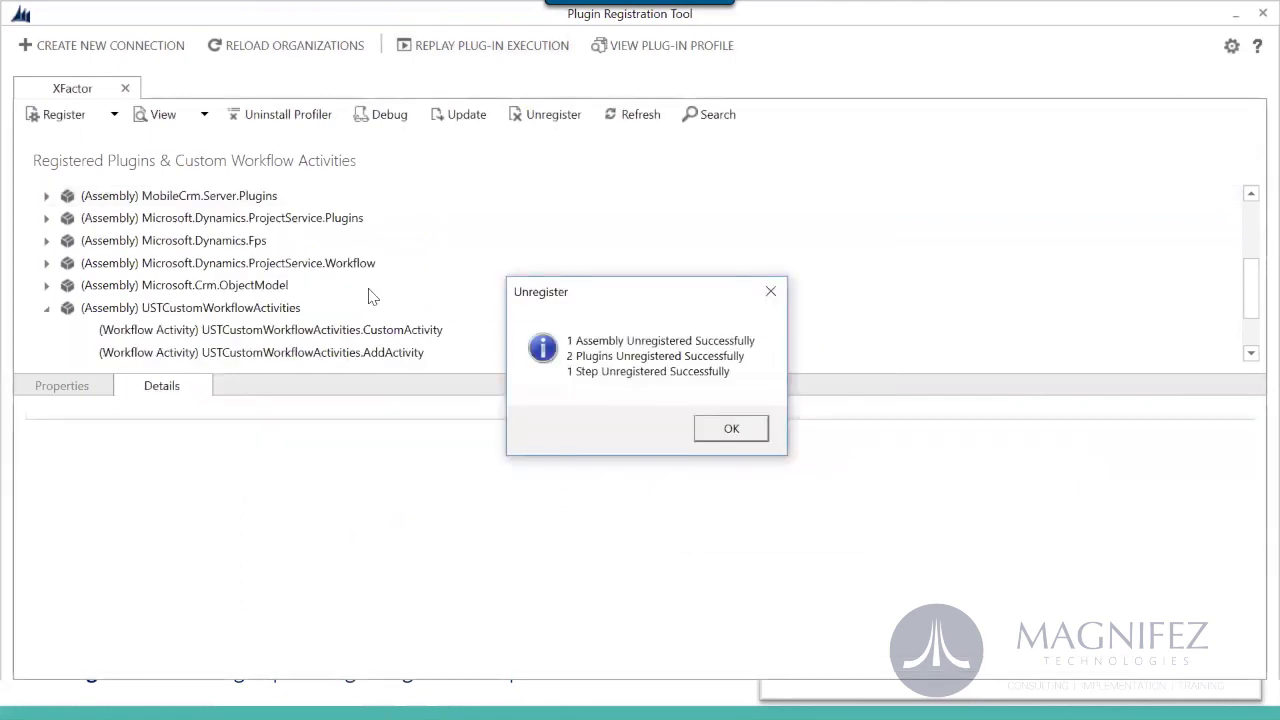
click(733, 429)
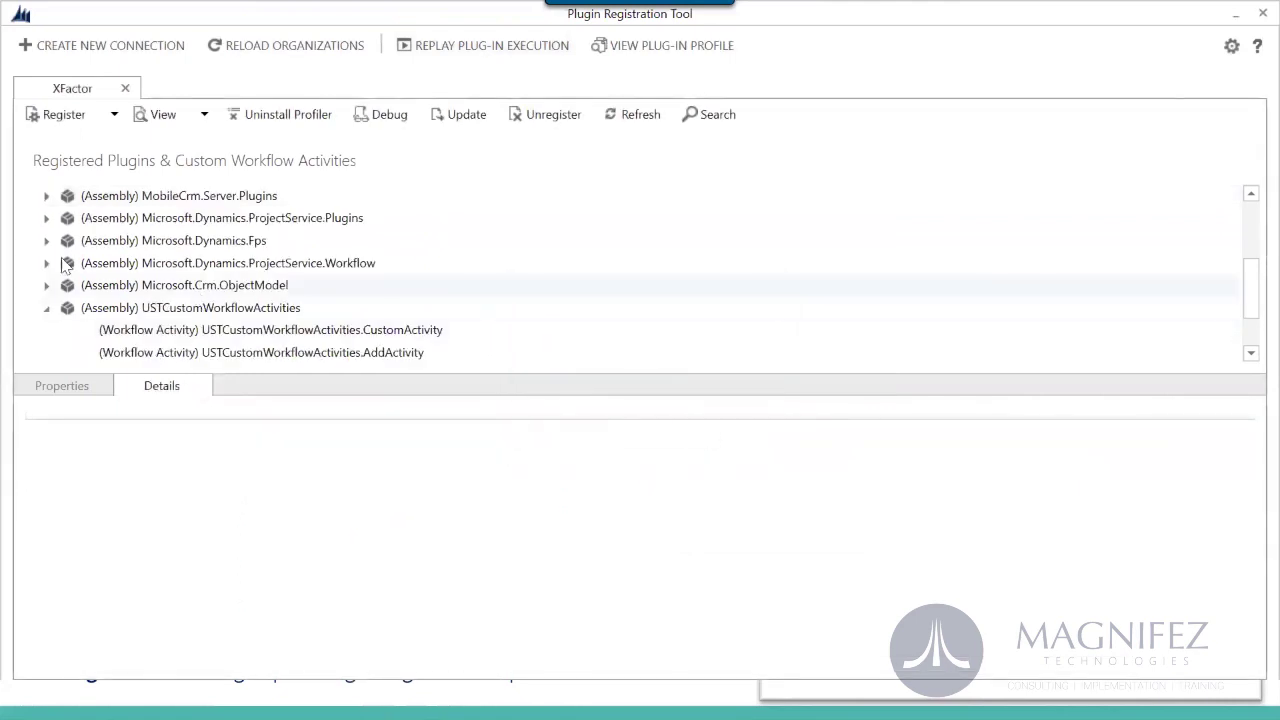
Collapse USTCustomWorkflowActivities and inspect the plugins in the RWB2016.Plugins assembly down to the Ribbon Workbench Action step
click(46, 309)
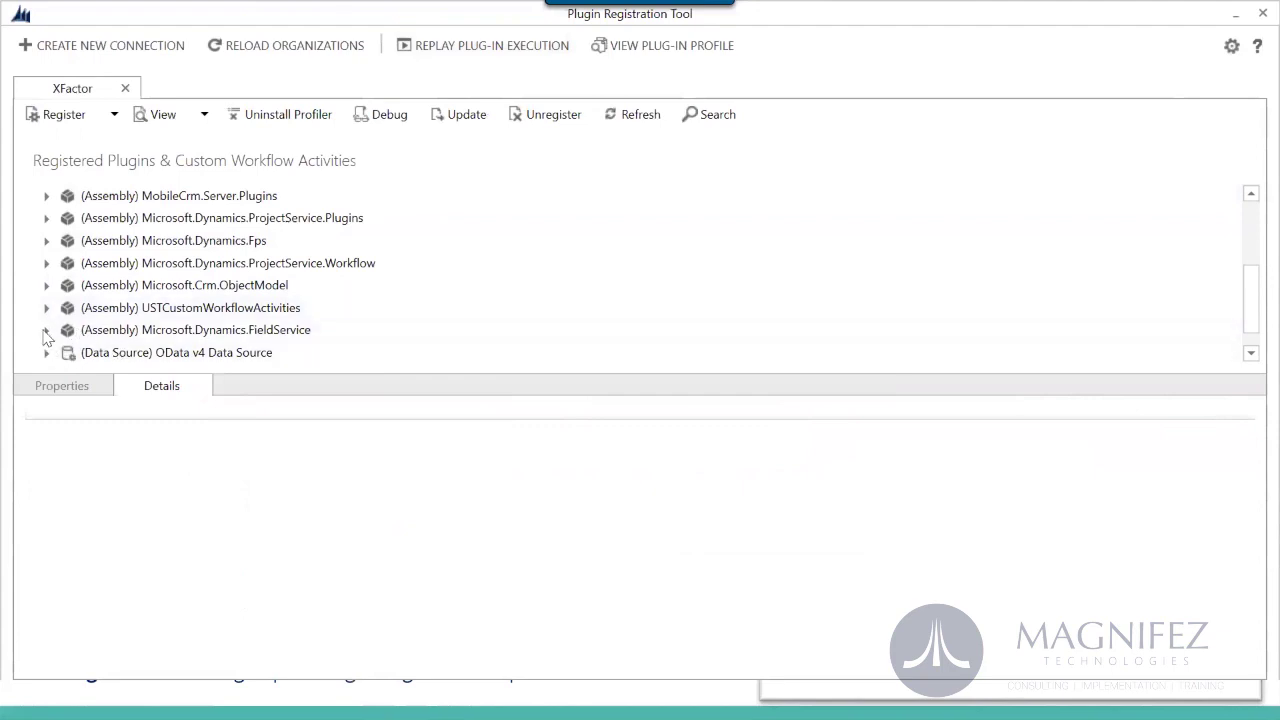
drag(1254, 300, 1252, 228)
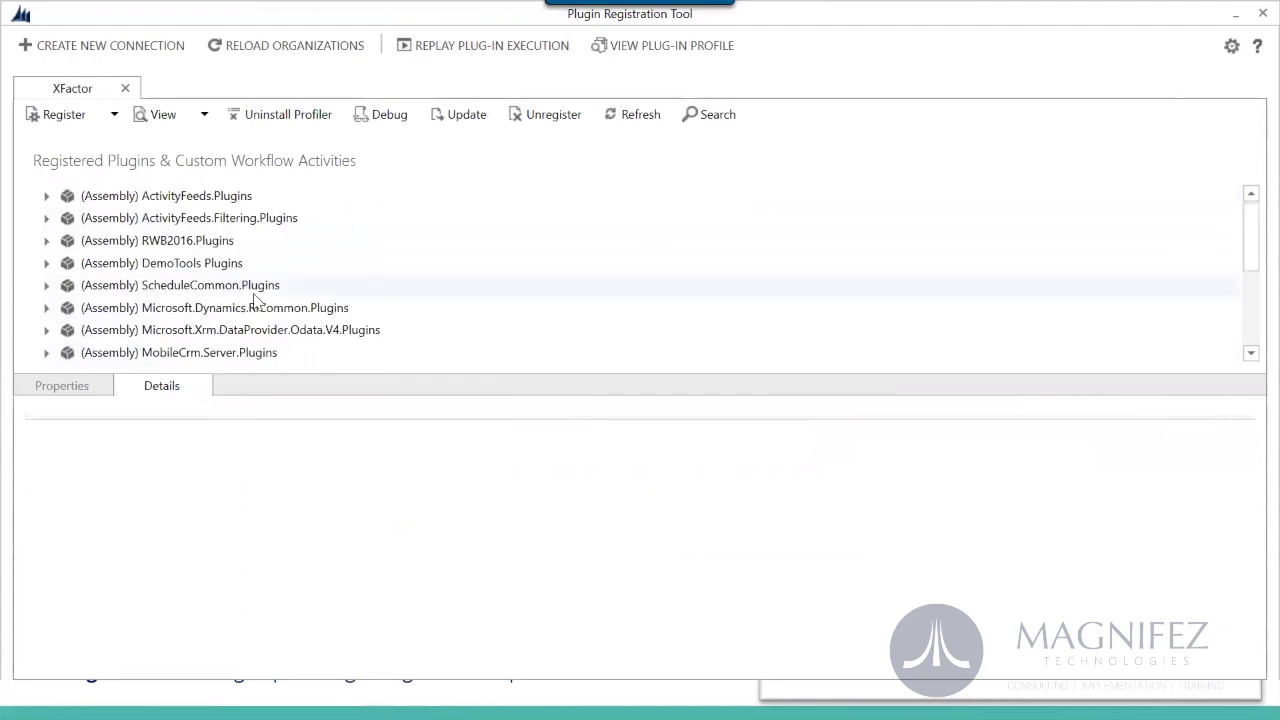
click(47, 241)
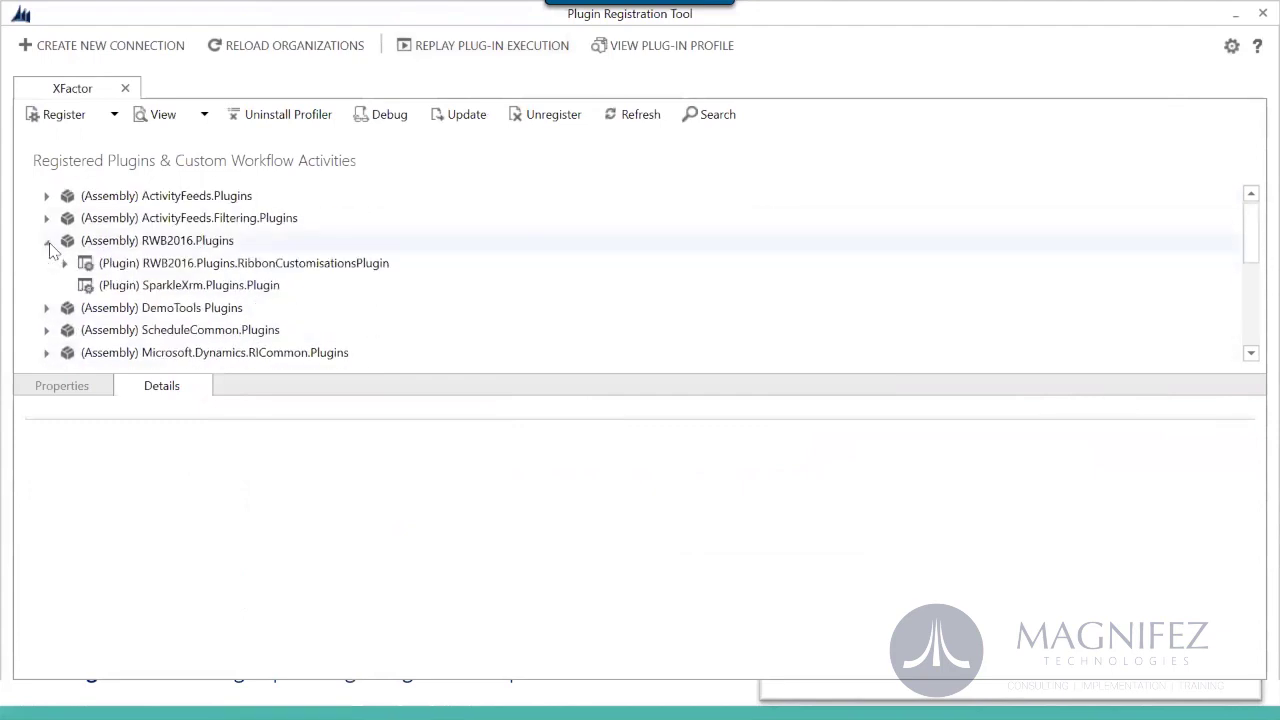
click(216, 263)
click(127, 287)
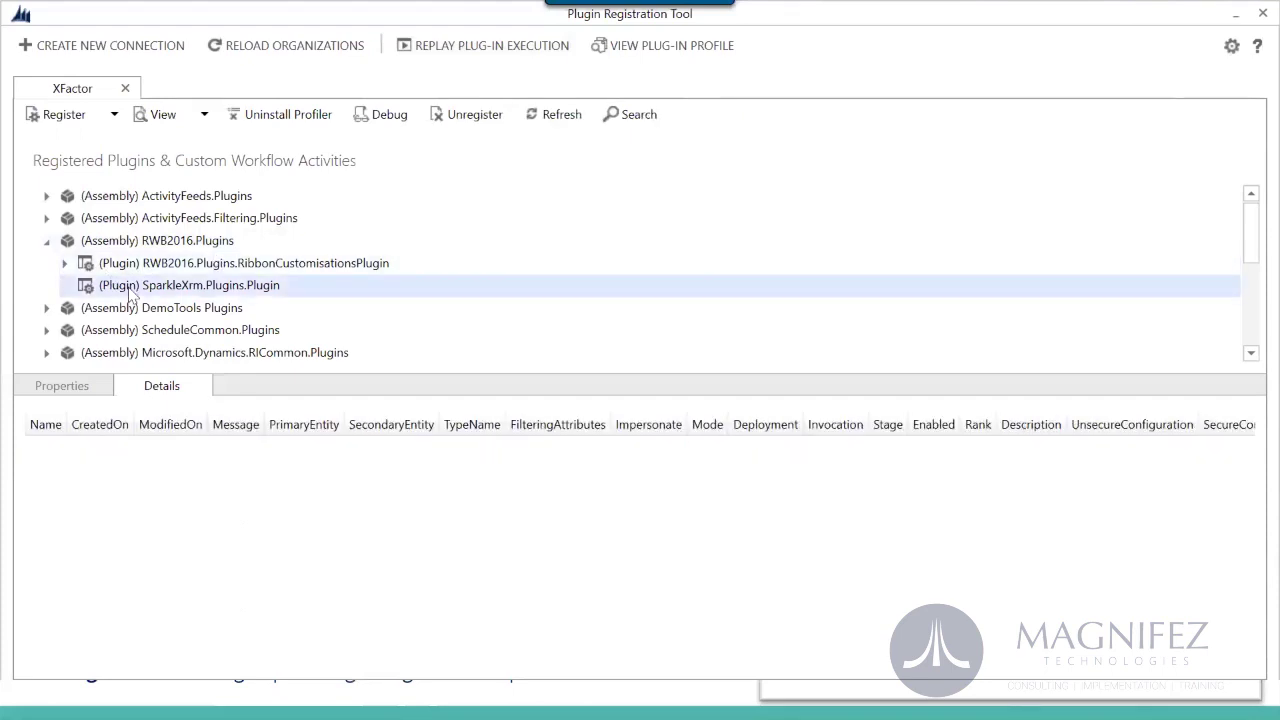
click(65, 265)
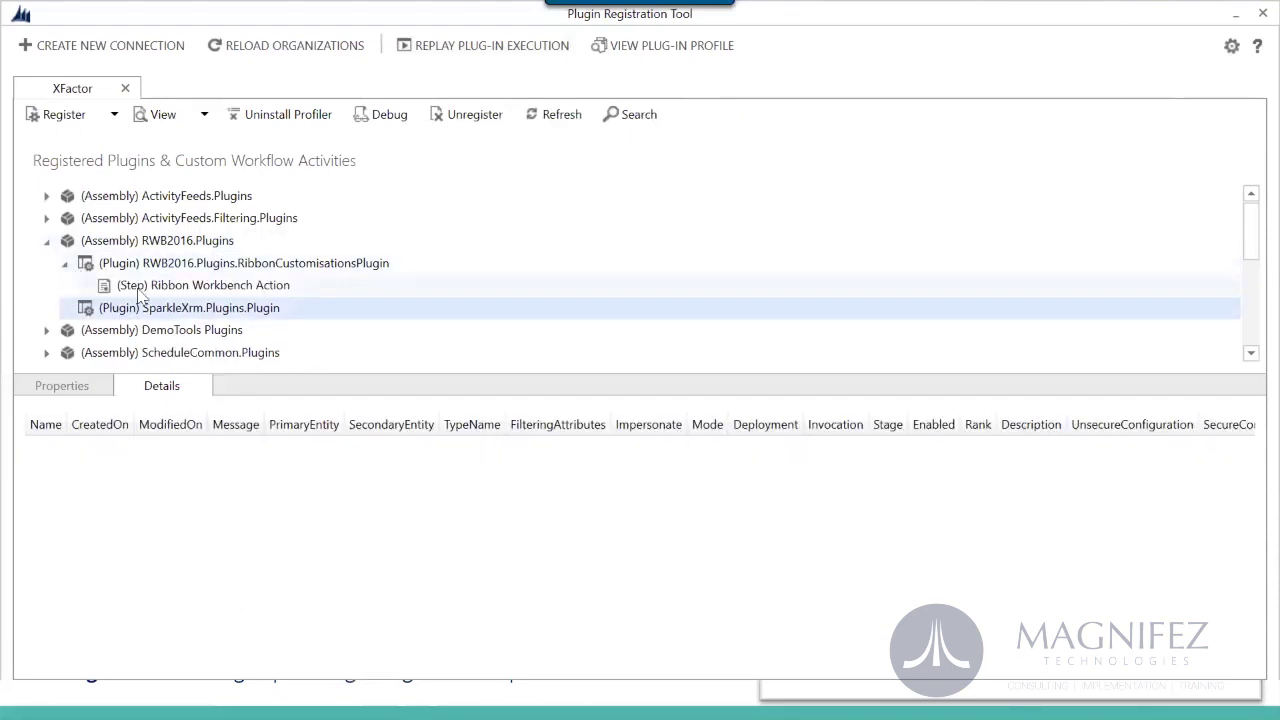
click(200, 287)
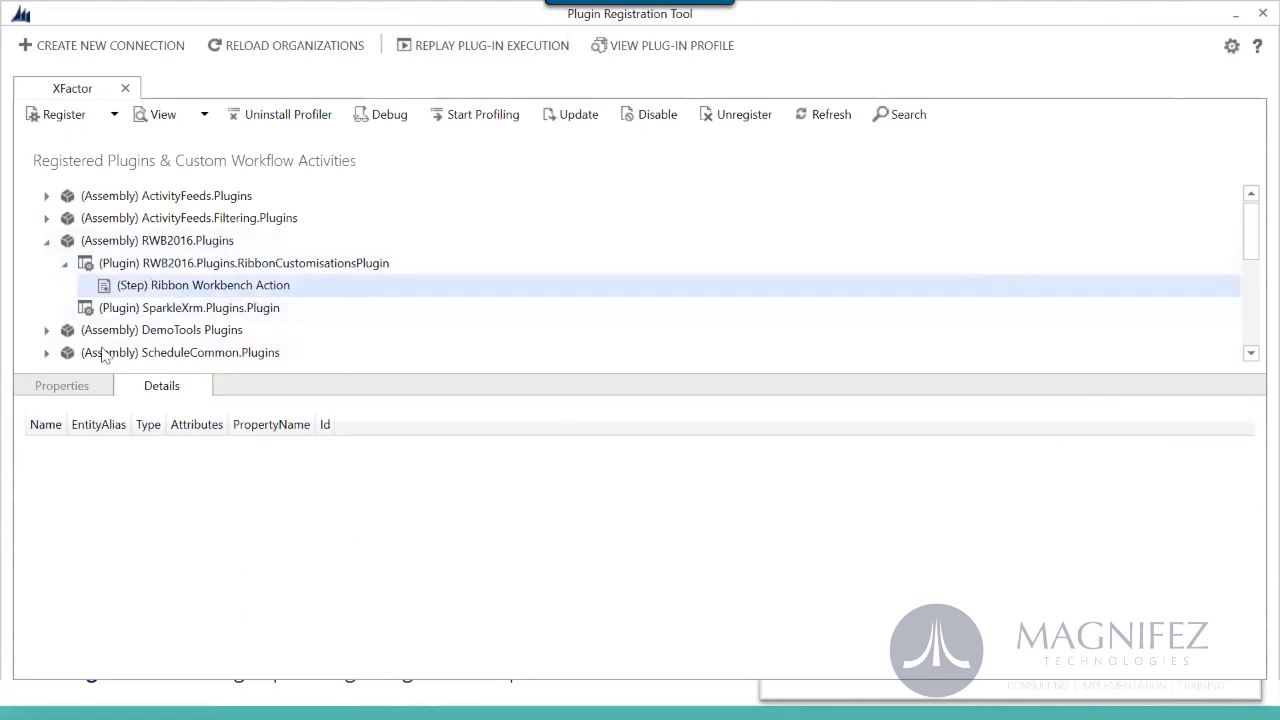
Inspect the DemoTools Plugins assembly down to its plugin's step for deleting fpssa_bookingupdatetrigger
click(46, 330)
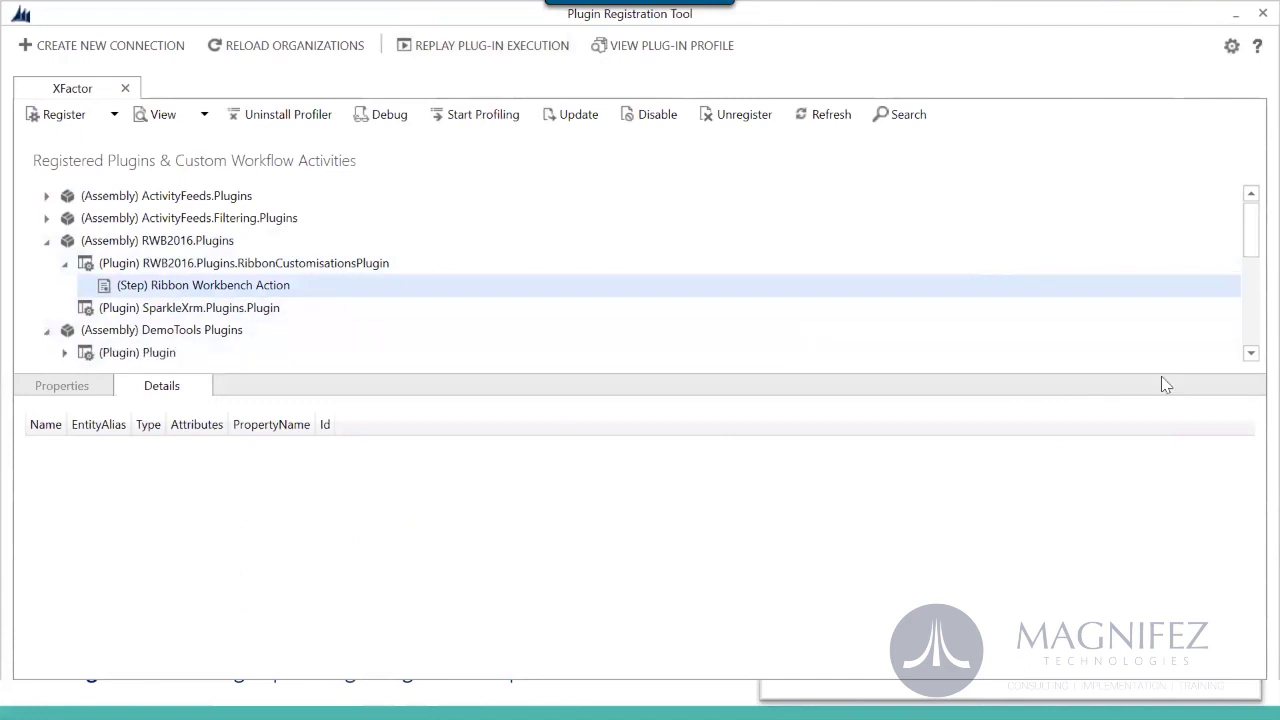
click(1251, 356)
click(1251, 356)
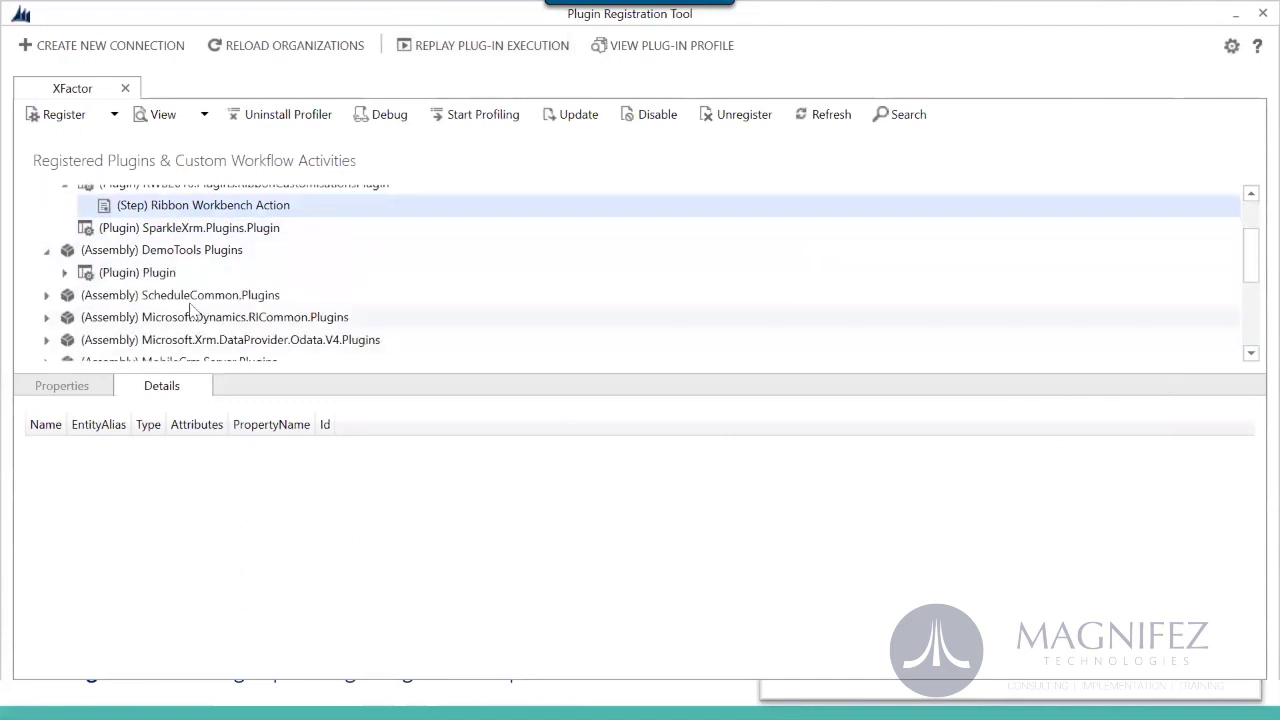
click(65, 273)
click(83, 295)
click(83, 295)
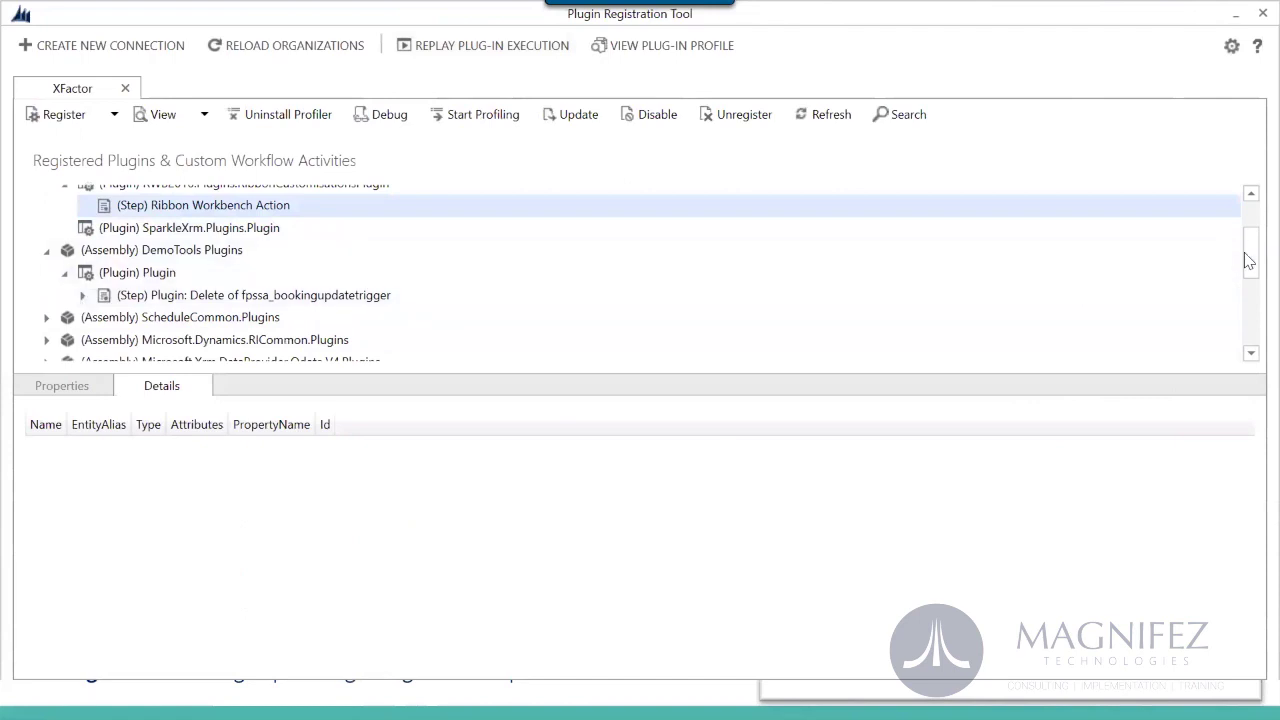
drag(1252, 260, 1249, 229)
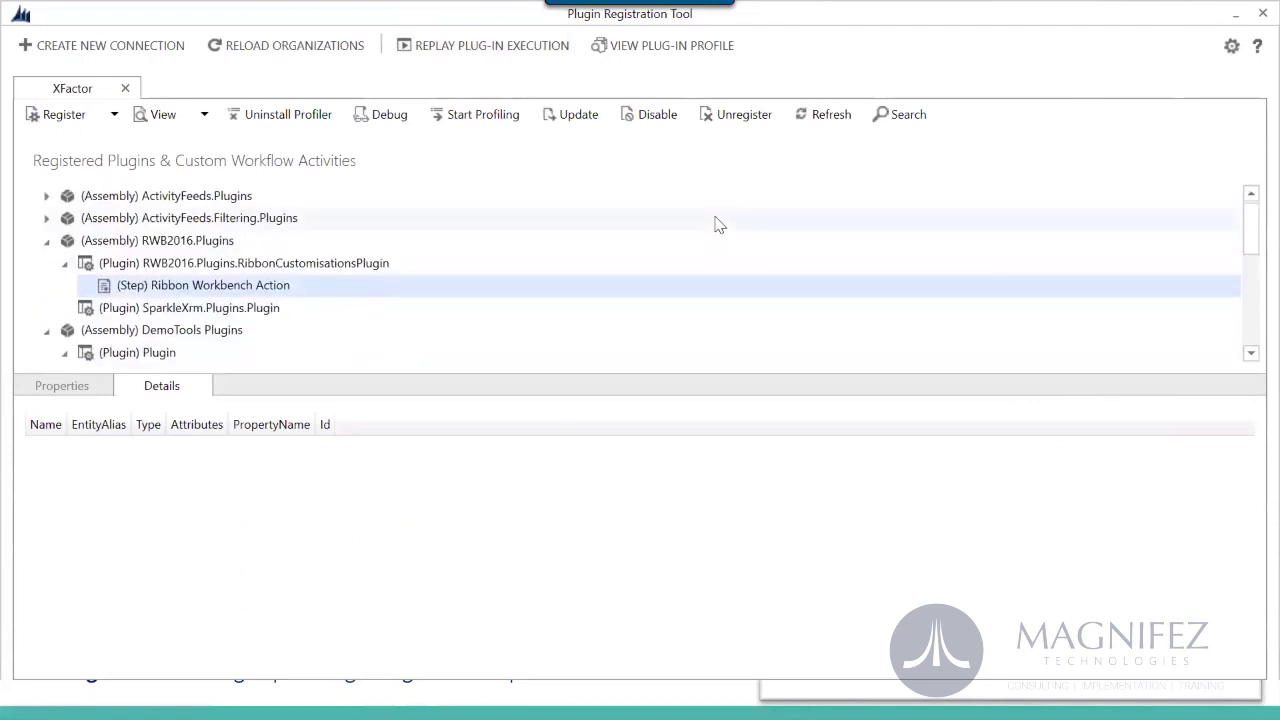
Start registering a new assembly, try GAC storage, and set the storage location back to Database
click(114, 114)
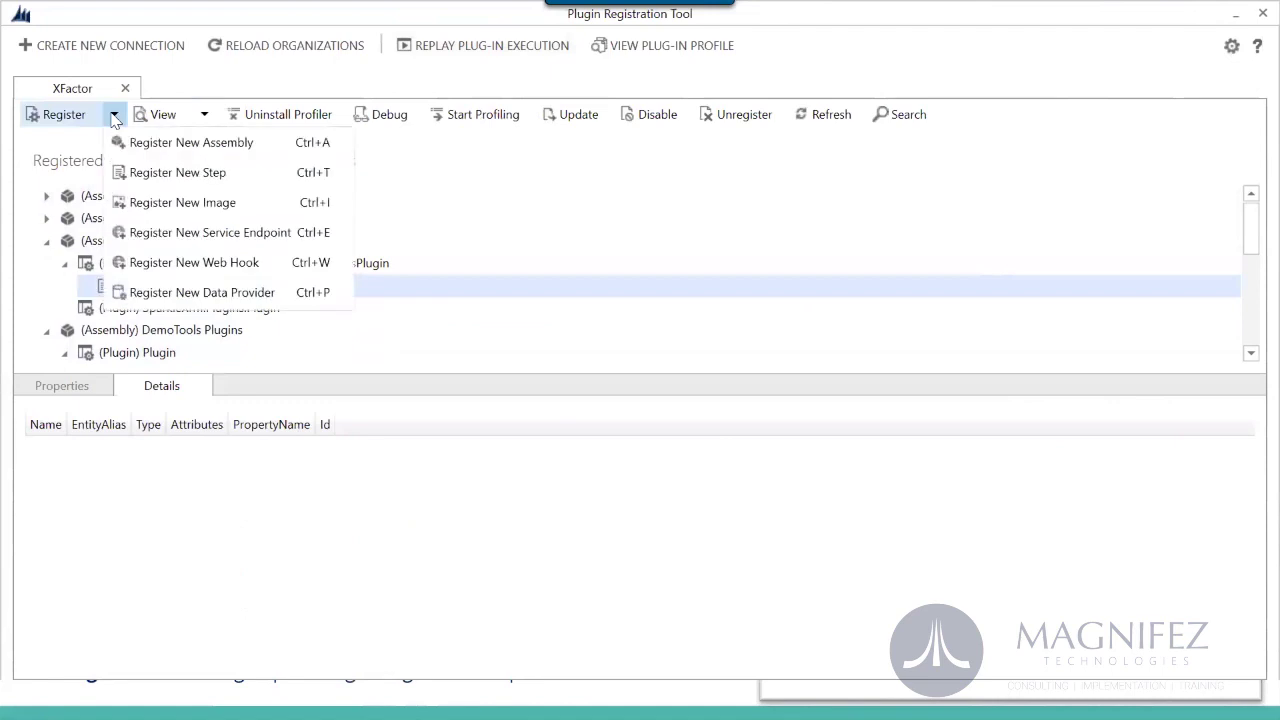
click(152, 146)
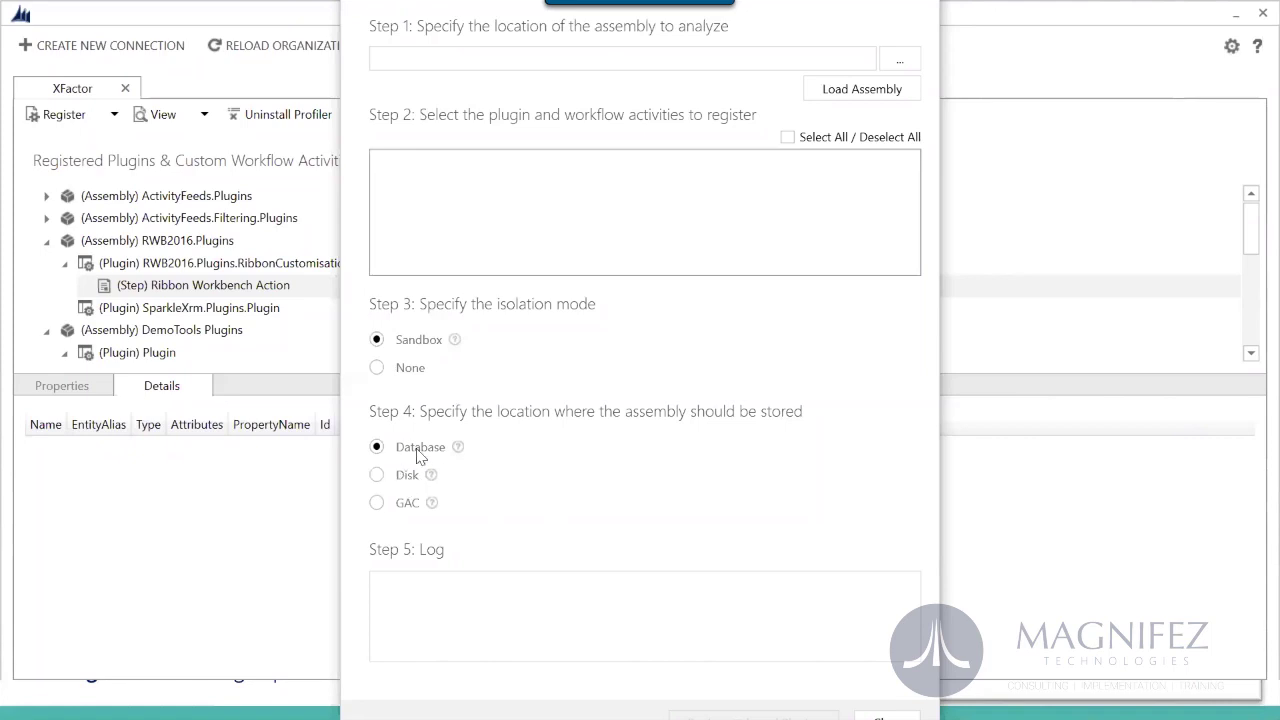
click(379, 506)
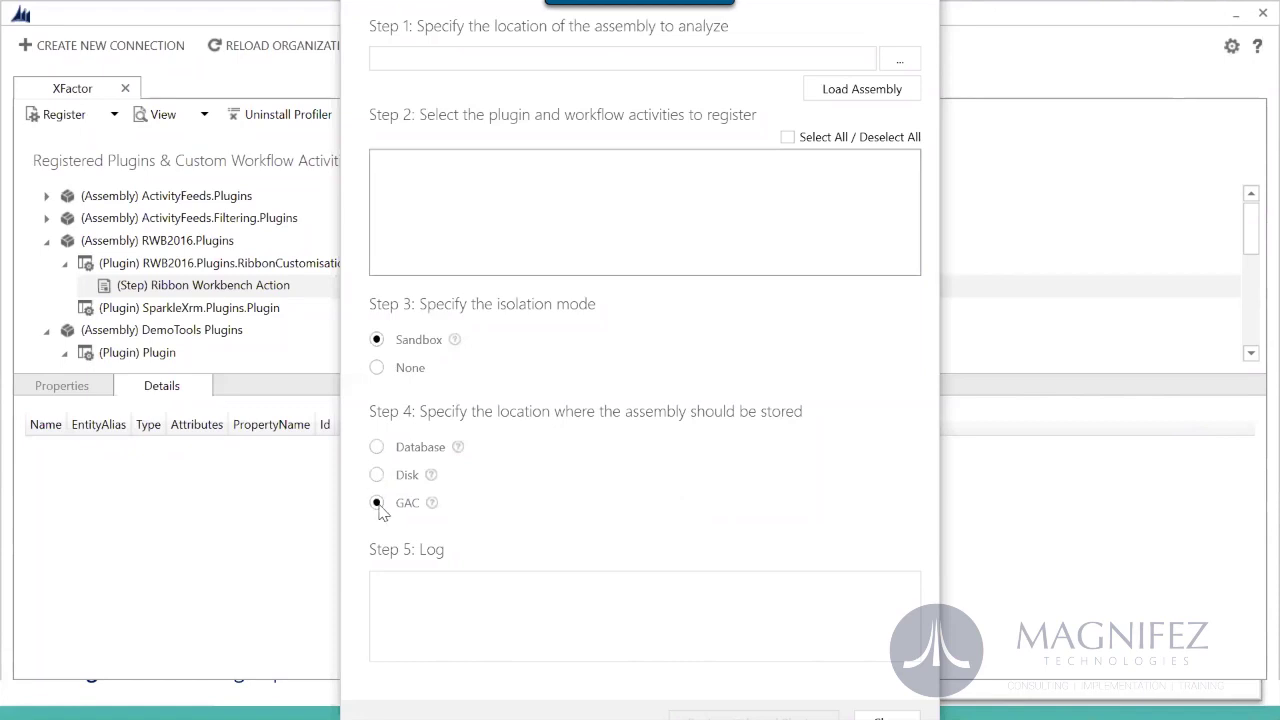
click(377, 451)
Browse for the assembly file, and copy the path of the SampleTrainingPlugins bin\Debug folder from File Explorer
click(900, 60)
key(alt+Tab)
key(alt+Tab)
key(alt+Tab)
key(alt+Tab)
key(alt+Tab)
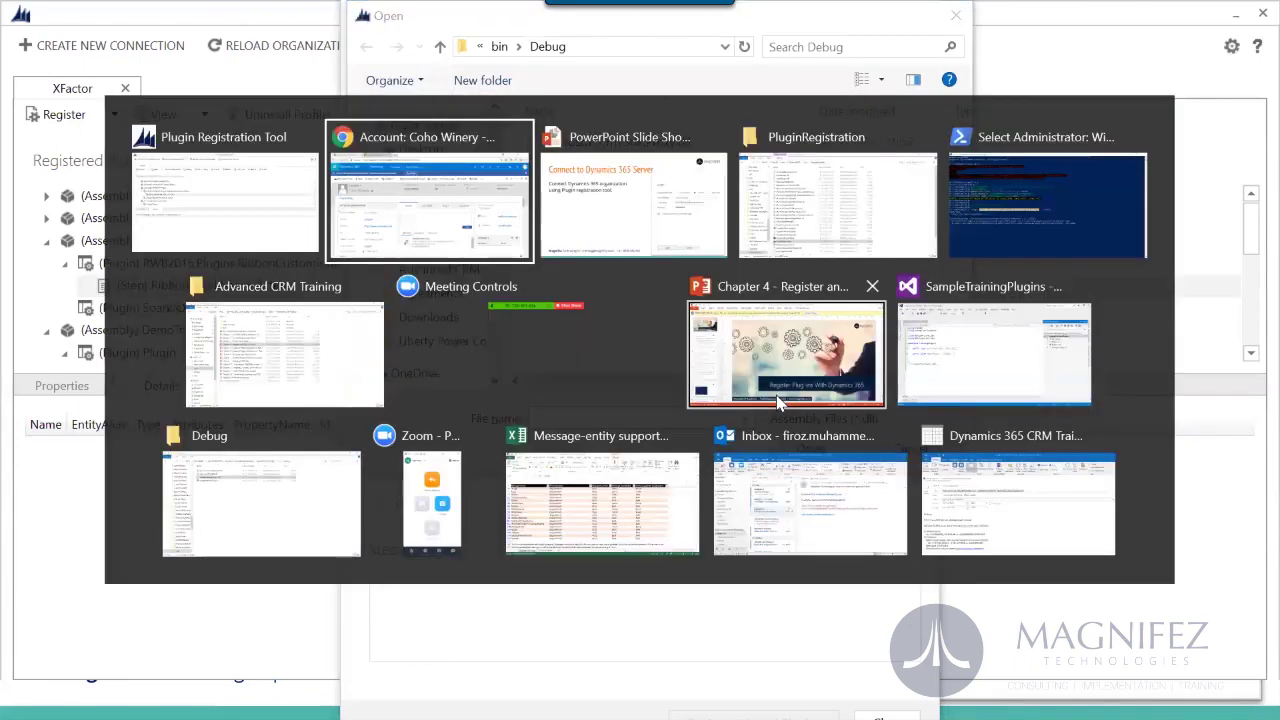
key(alt+Tab)
key(alt+Tab)
key(alt+Tab)
key(alt+Tab)
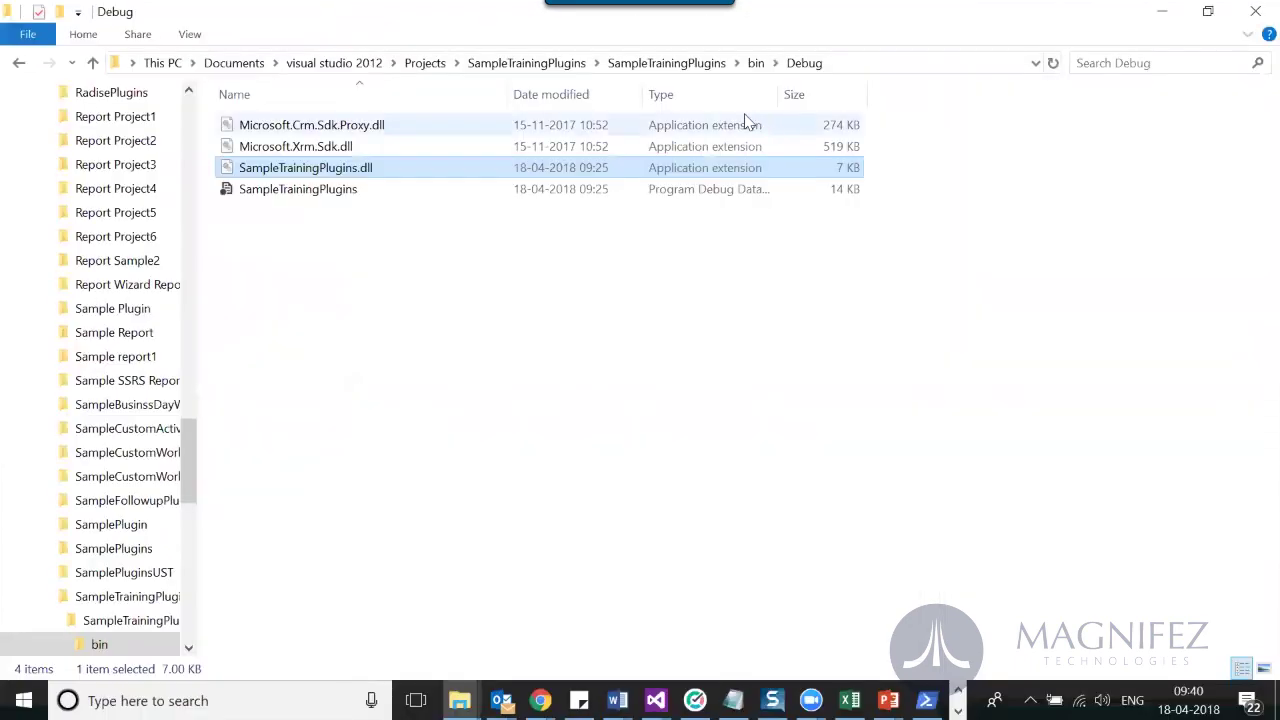
click(860, 63)
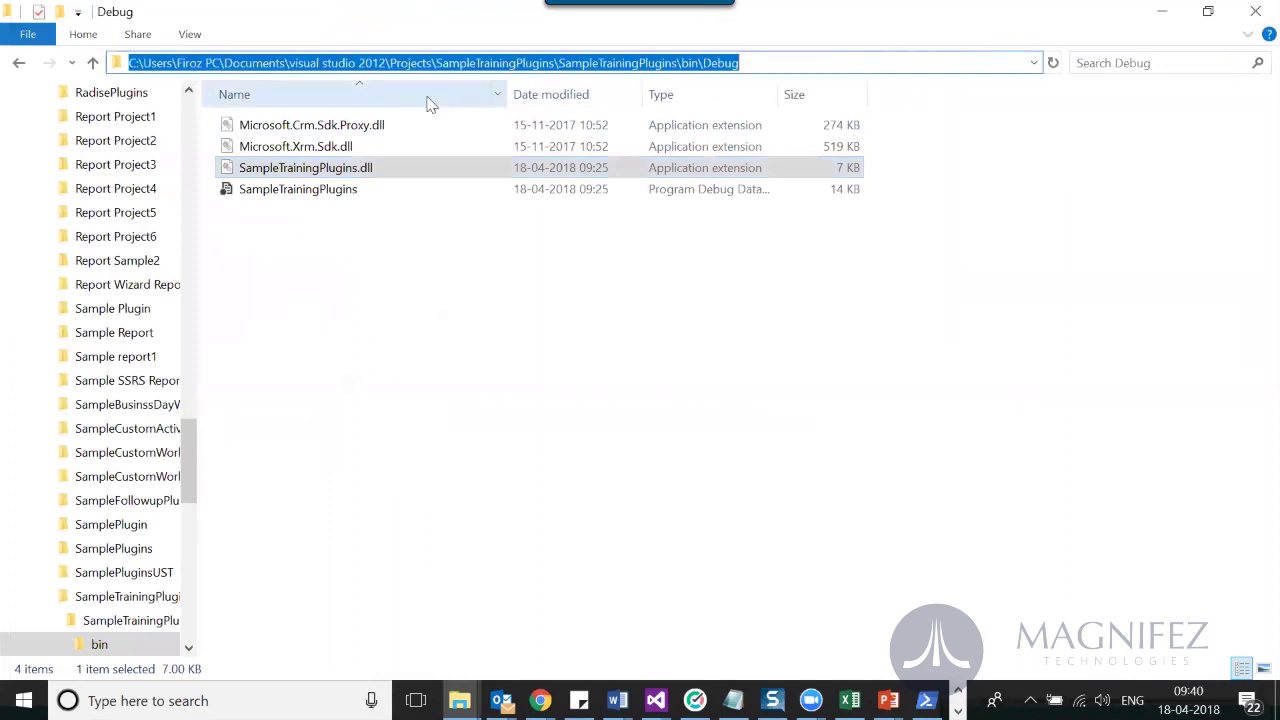
key(alt+Tab)
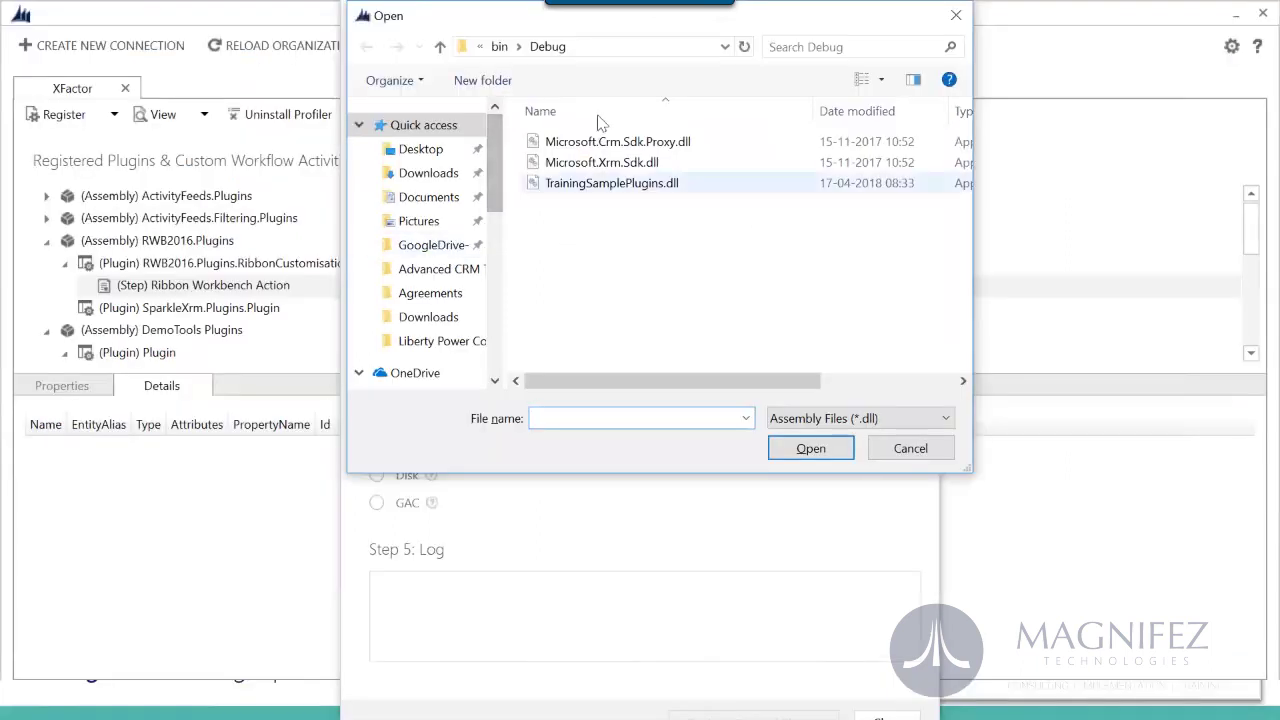
Go to the copied Debug folder path and load SampleTrainingPlugins.dll as the assembly to register
click(625, 46)
key(Return)
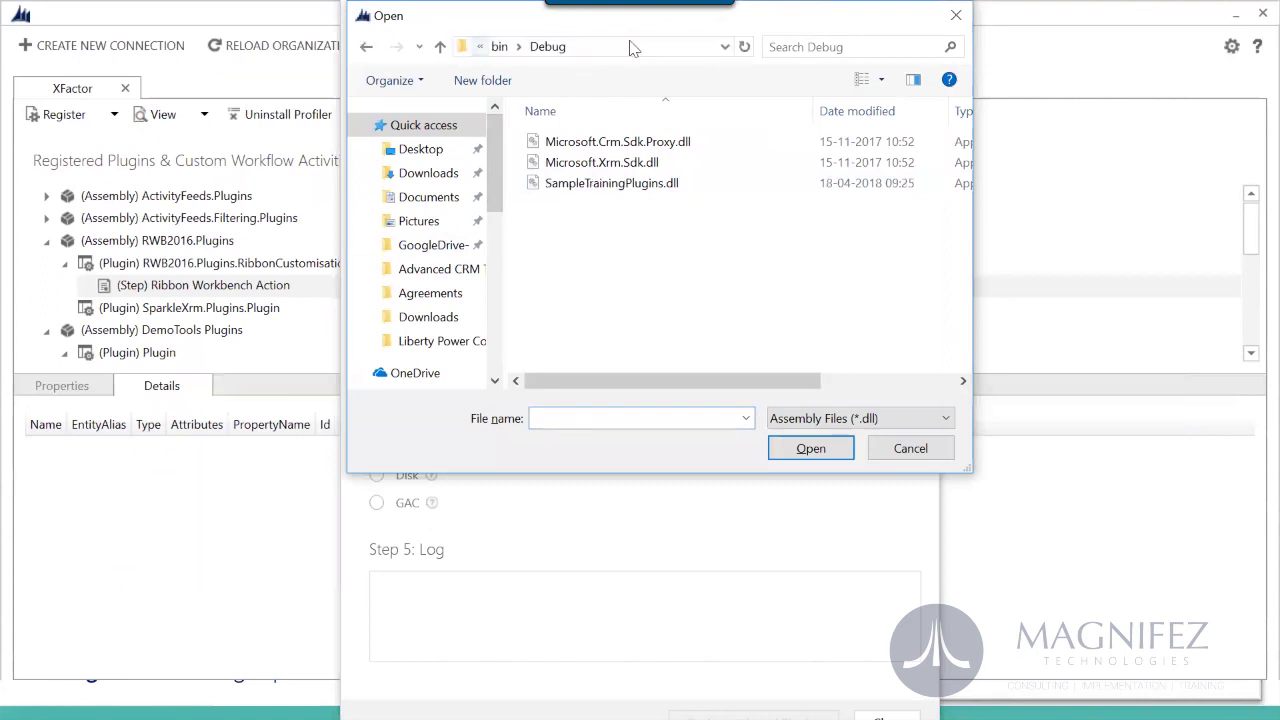
click(640, 183)
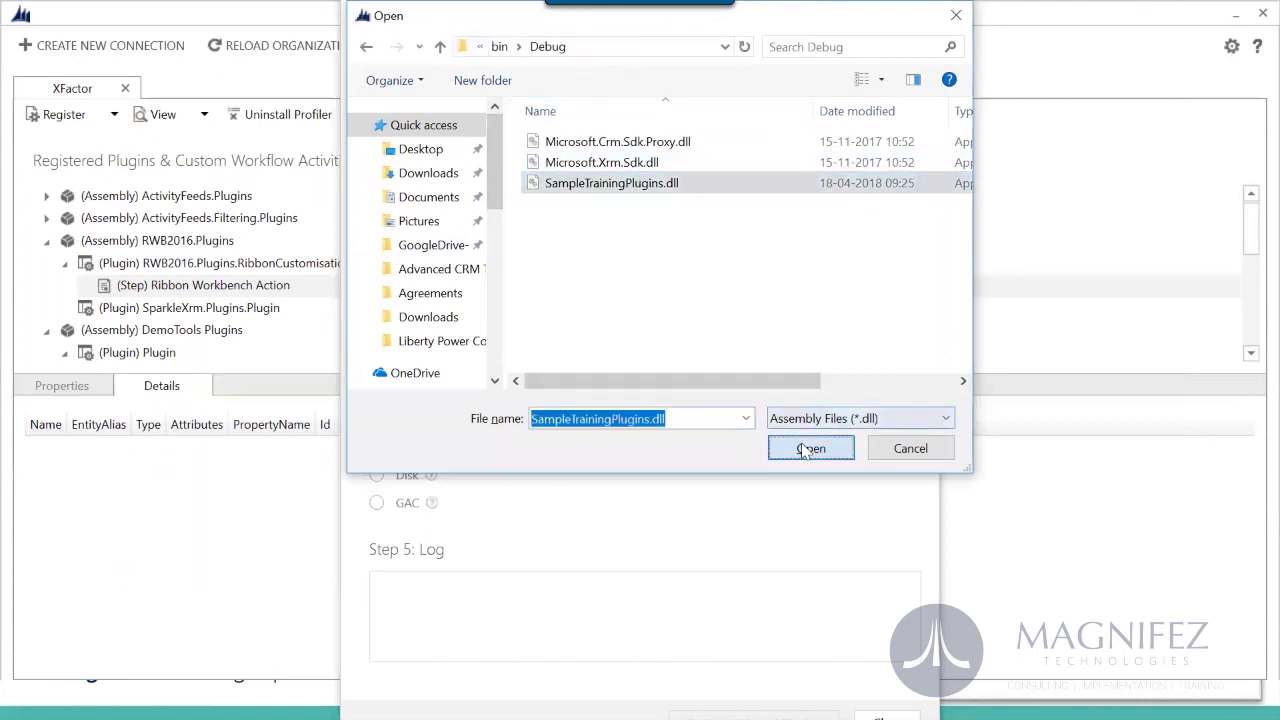
click(808, 448)
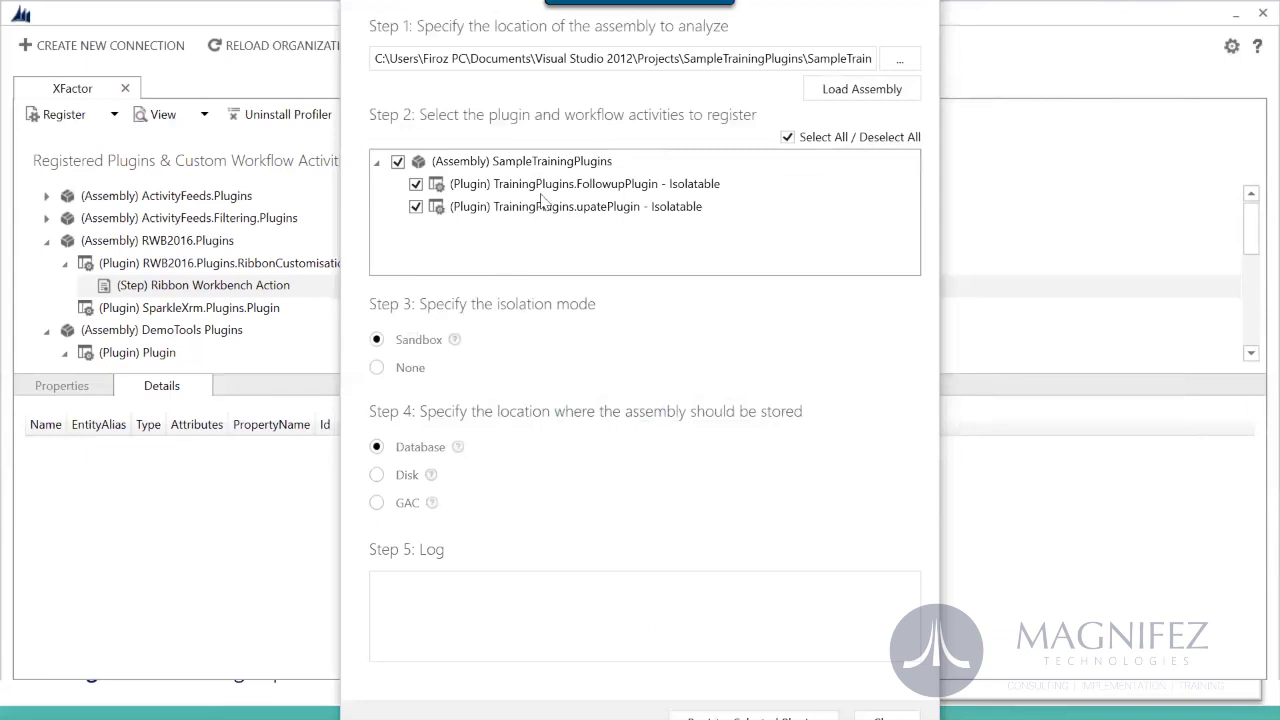
Register the SampleTrainingPlugins assembly with both FollowupPlugin and upatePlugin selected
key(Tab)
key(Tab)
key(Tab)
key(Tab)
key(Tab)
key(Tab)
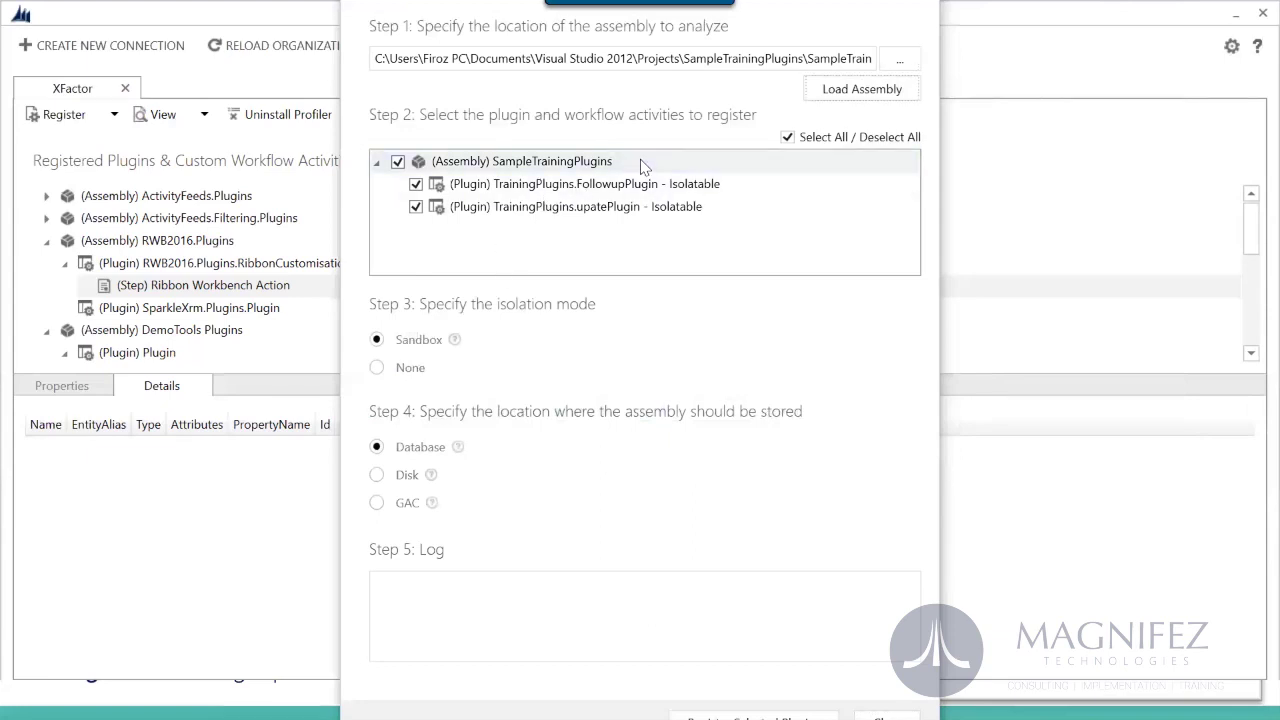
click(457, 588)
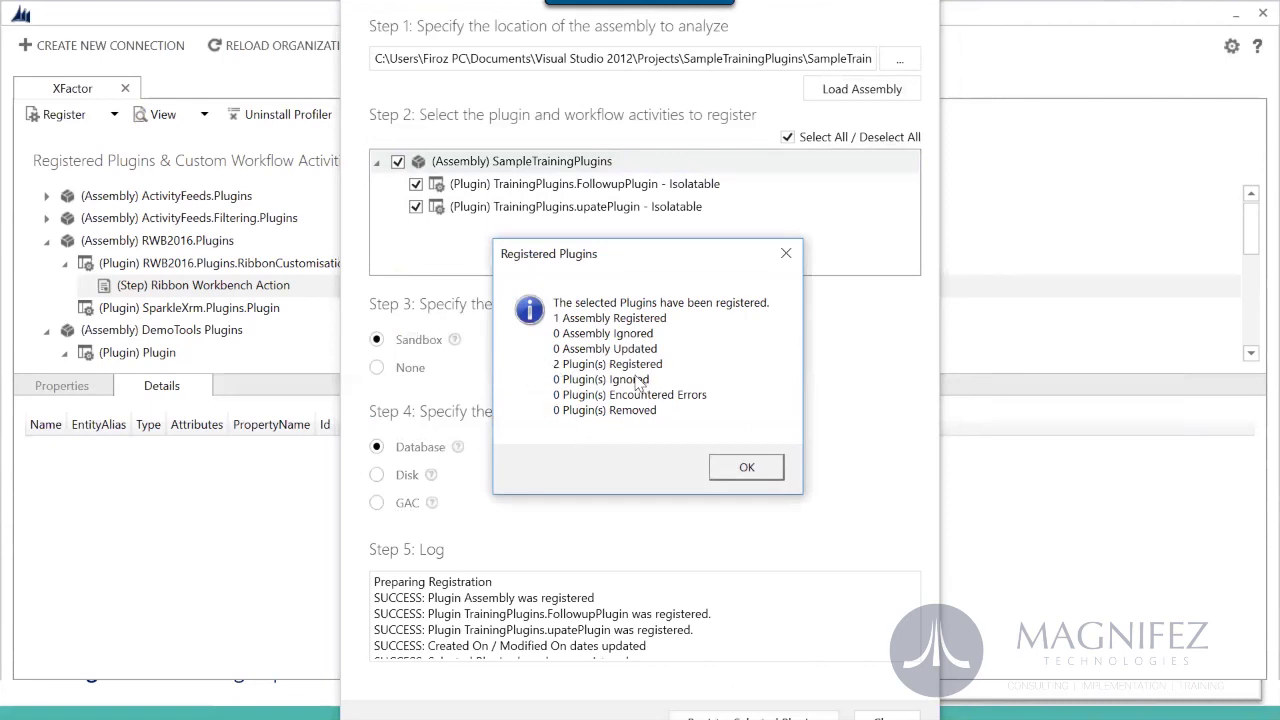
click(720, 465)
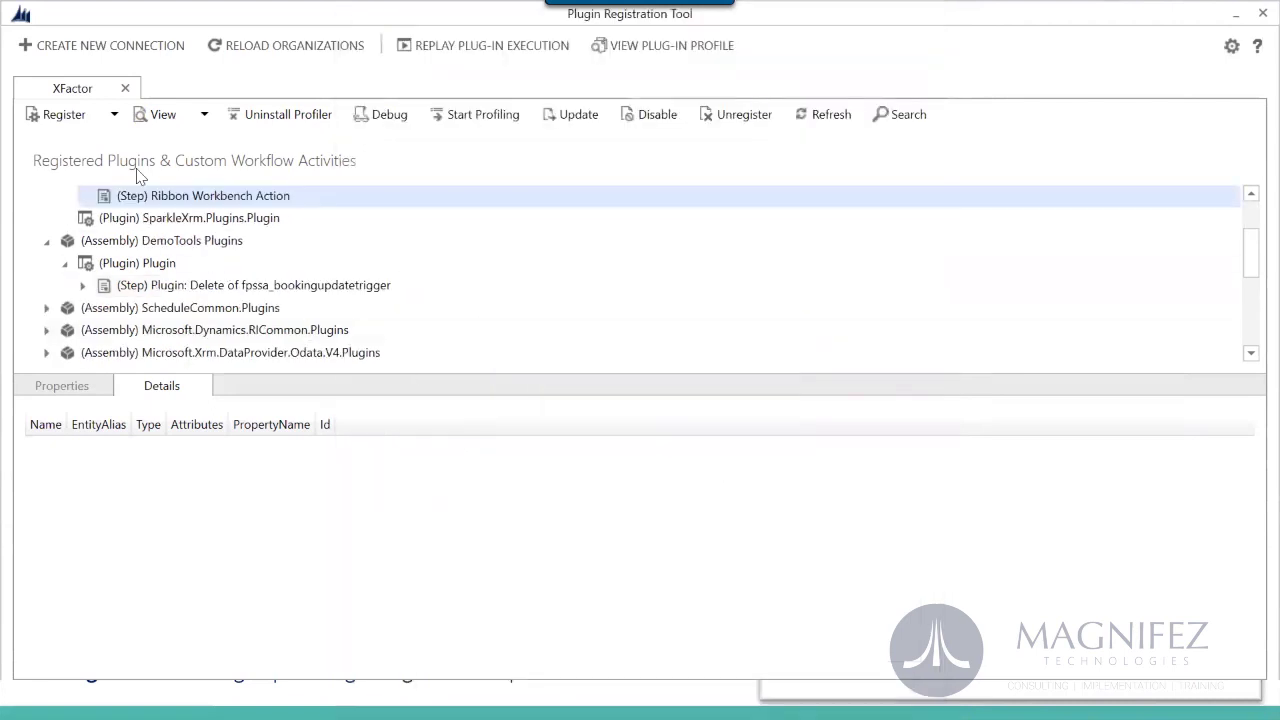
Find the SampleTrainingPlugins assembly among the registered plugins and select its TrainingPlugins.FollowupPlugin
click(1250, 353)
click(1250, 355)
click(314, 281)
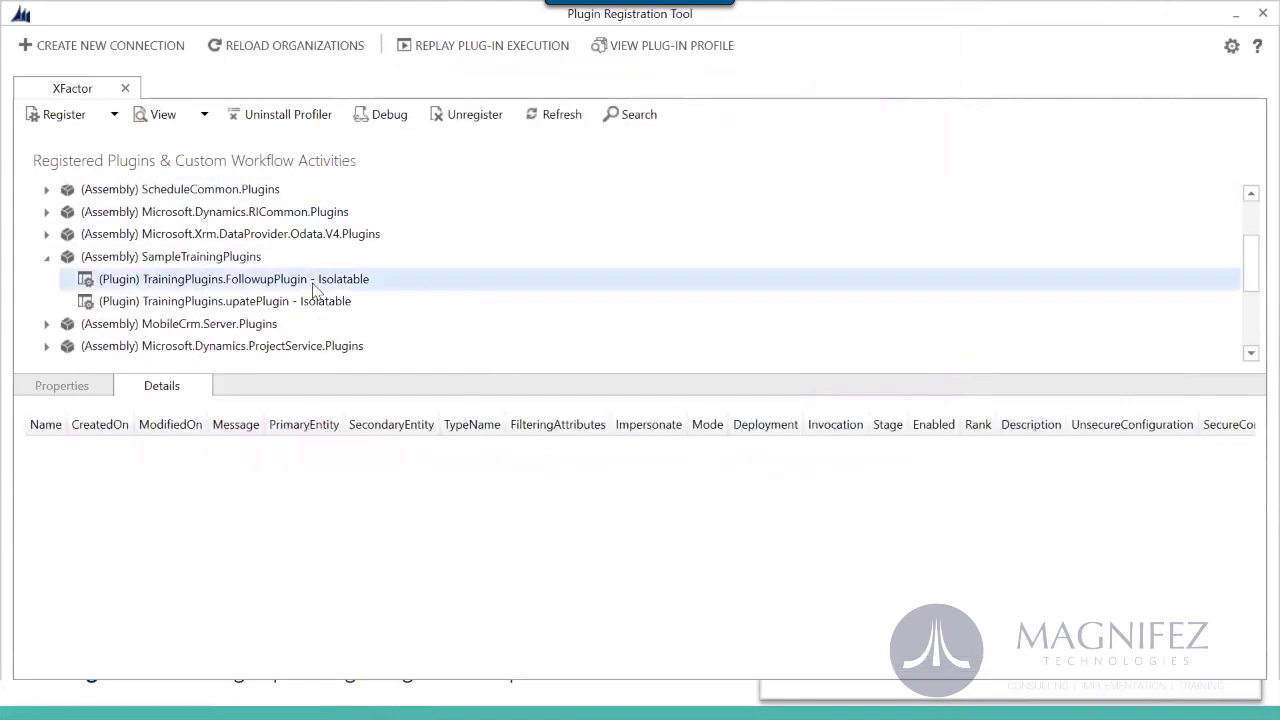
click(256, 258)
click(292, 286)
Switch to the PowerPoint slide show, review the slides through Register Plugin Step, and return to the Plugin Registration Tool
key(alt+Tab)
key(alt+Tab)
key(alt+Tab)
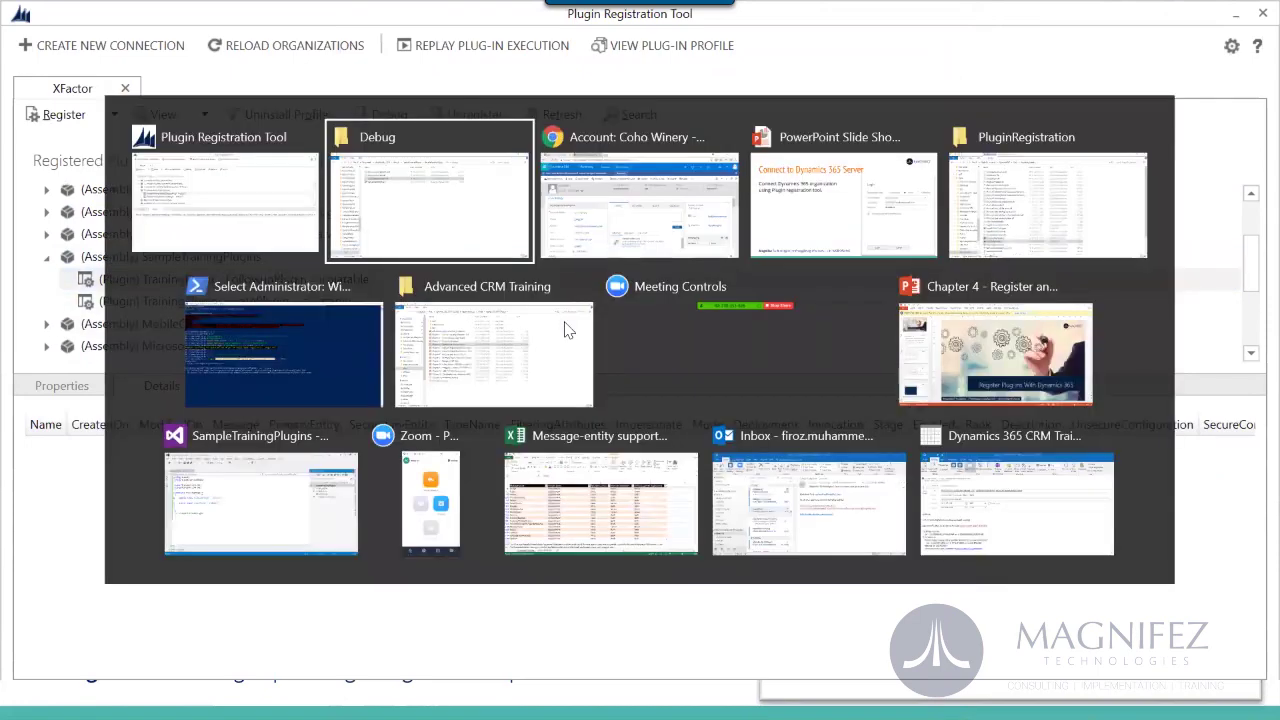
key(Right)
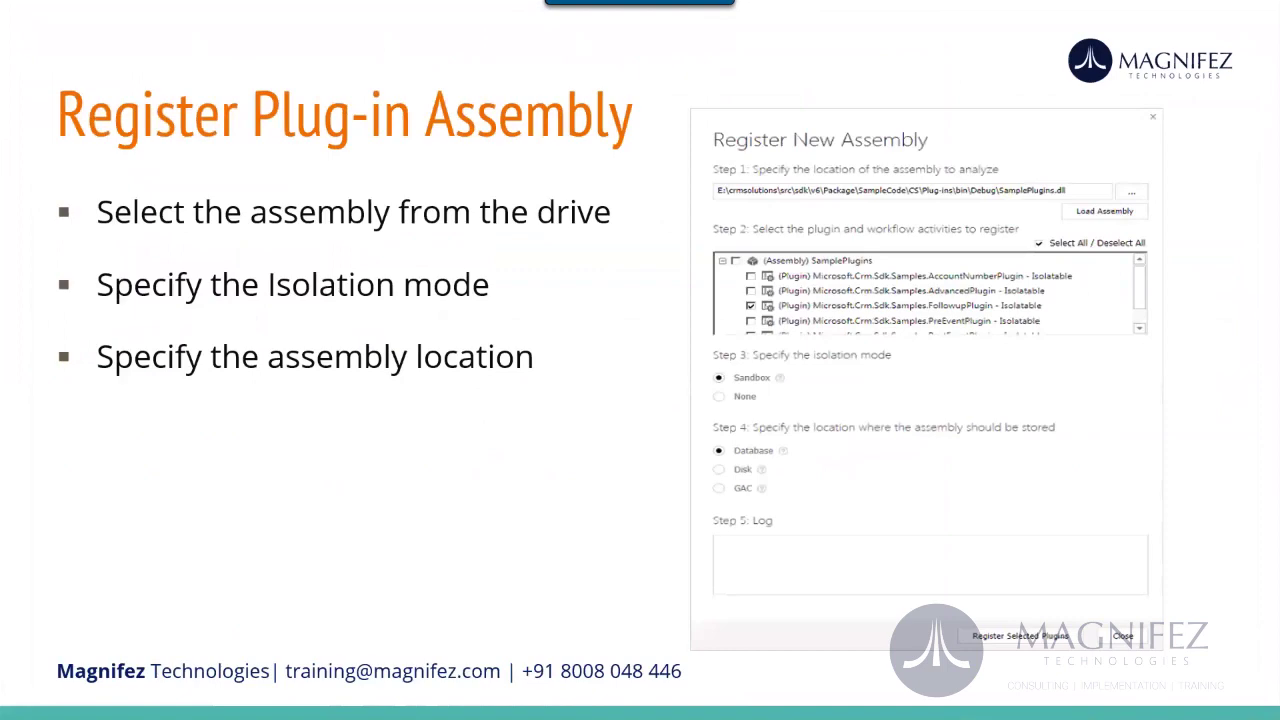
key(Right)
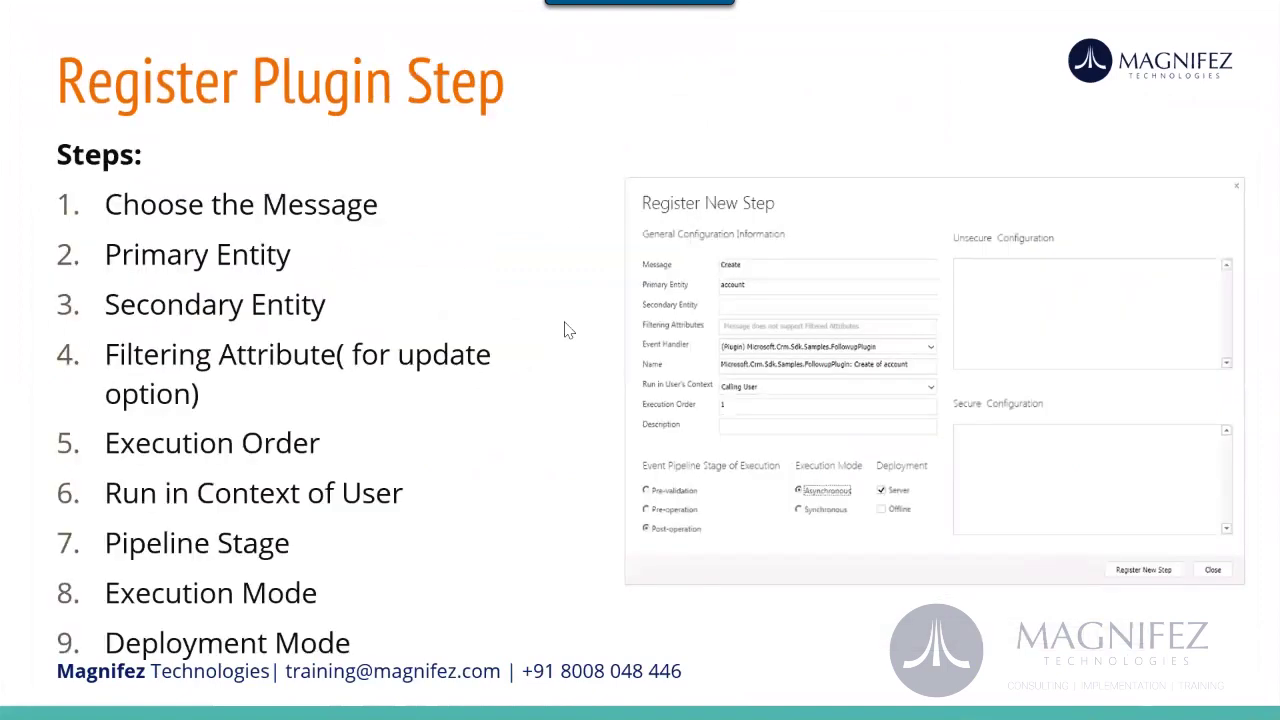
key(alt+Tab)
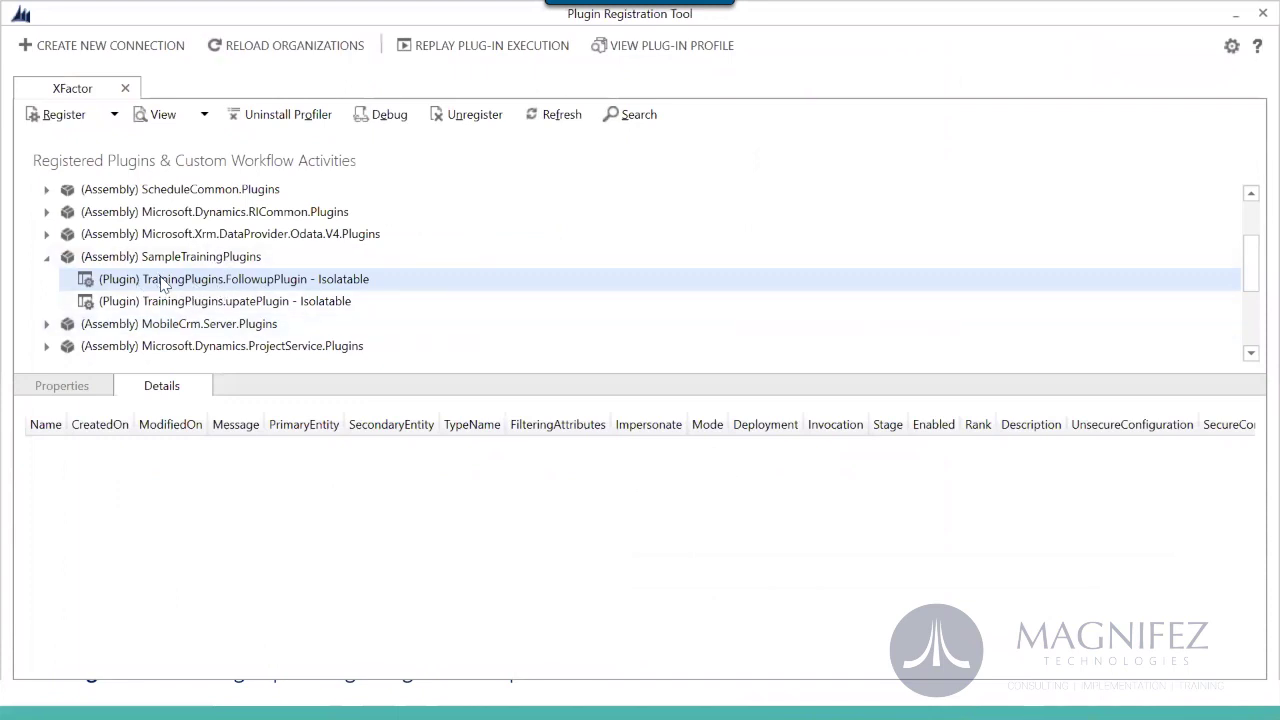
Start a new step for FollowupPlugin with message Create, primary entity account and secondary entity none
click(116, 114)
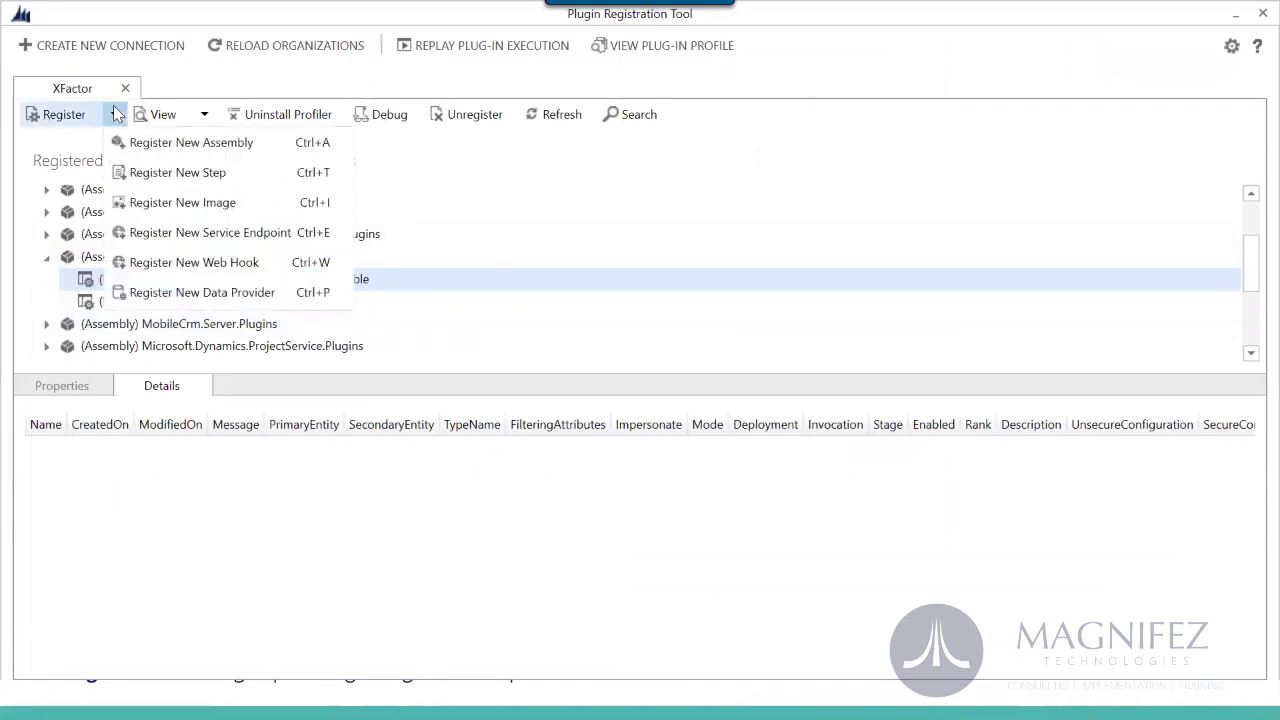
click(168, 172)
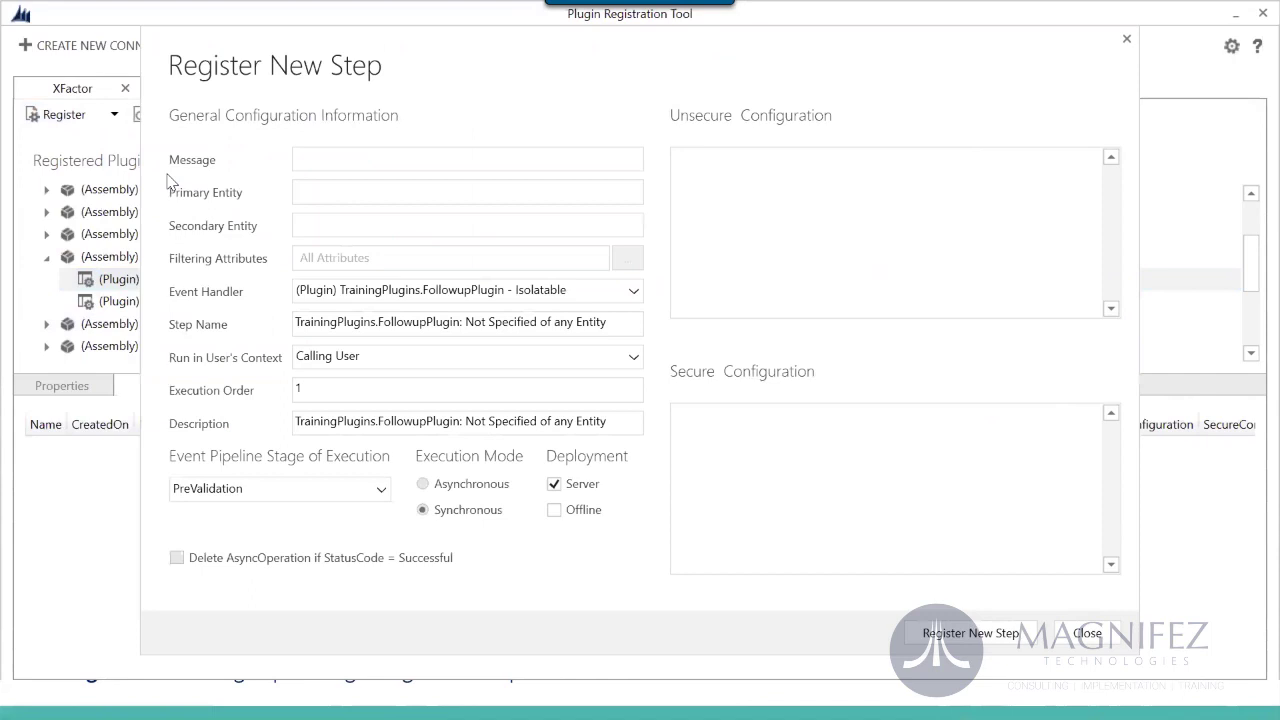
click(308, 161)
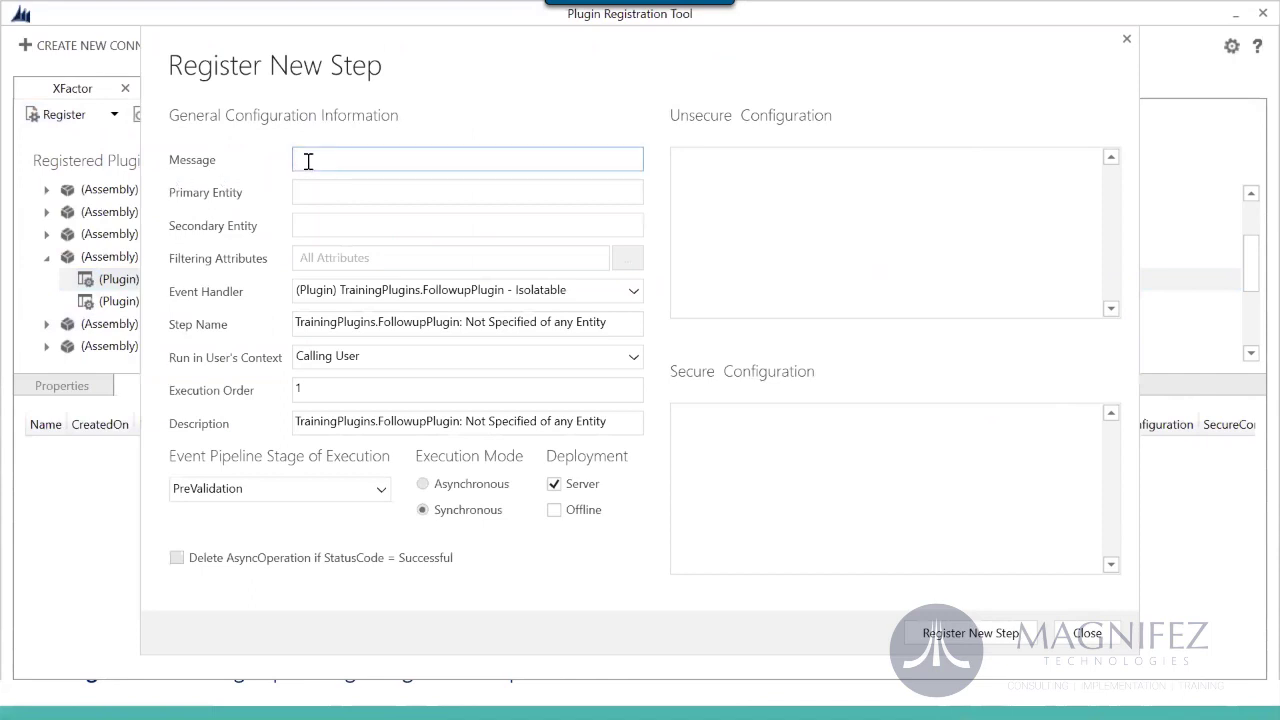
text(Create)
key(Tab)
text(account)
key(Tab)
text(none)
key(Tab)
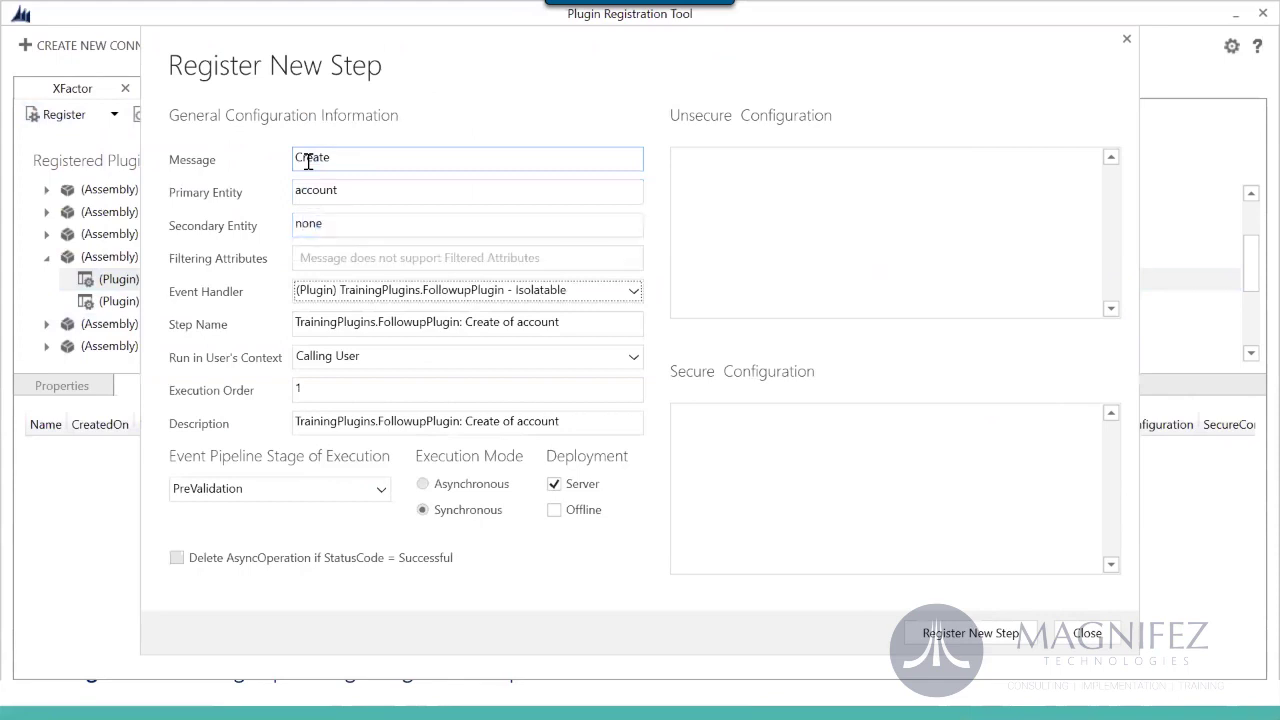
Try Update as the step's message, and set the message back to Create
click(357, 224)
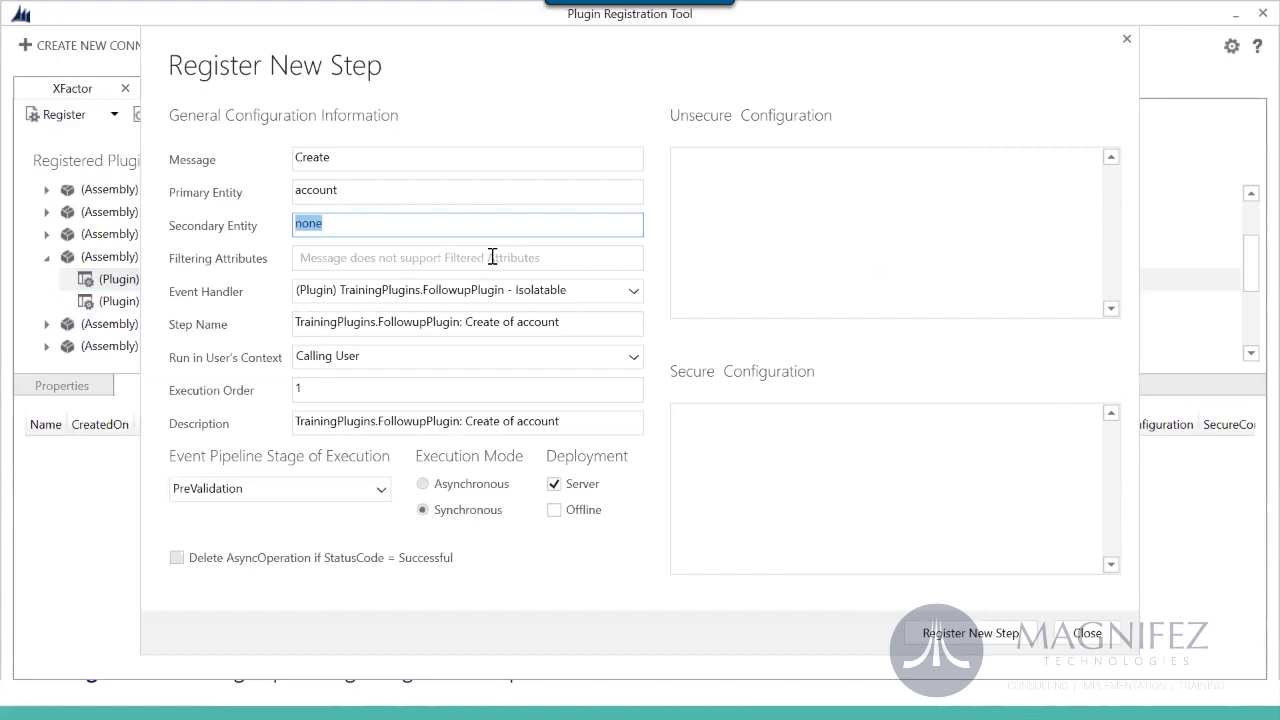
click(381, 164)
text(Upd)
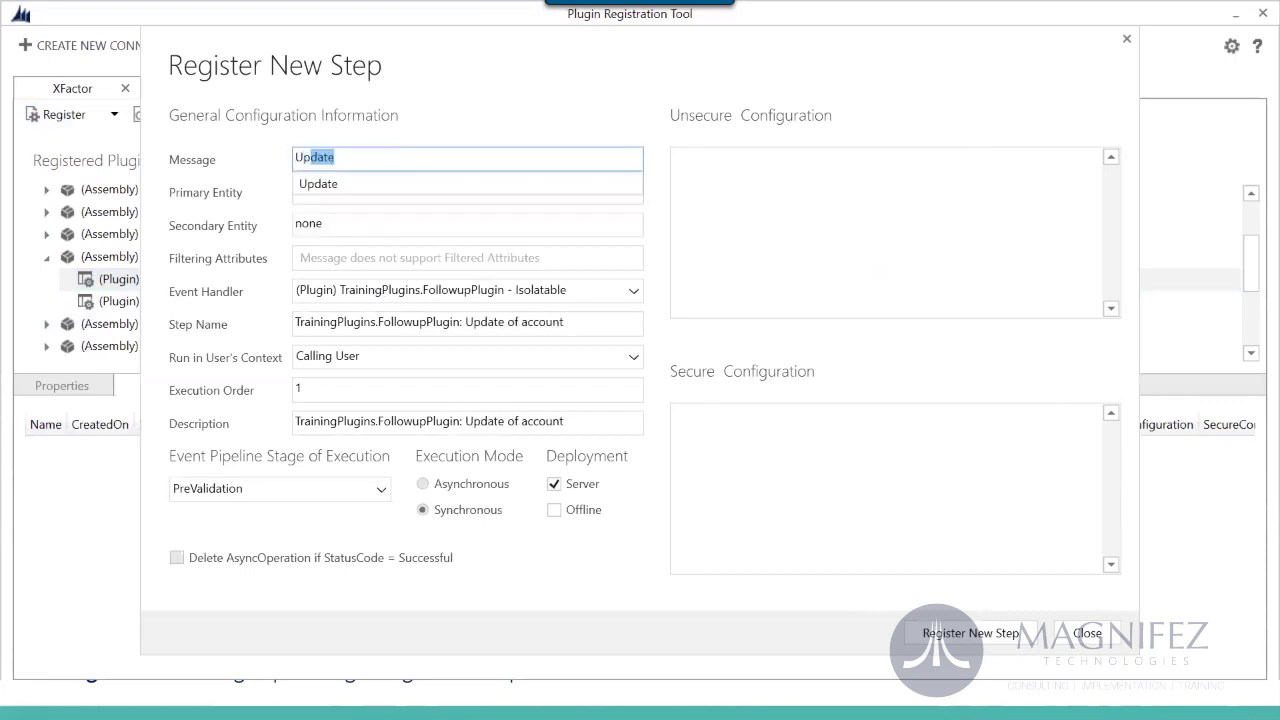
key(BackSpace)
key(BackSpace)
key(BackSpace)
text(Cre)
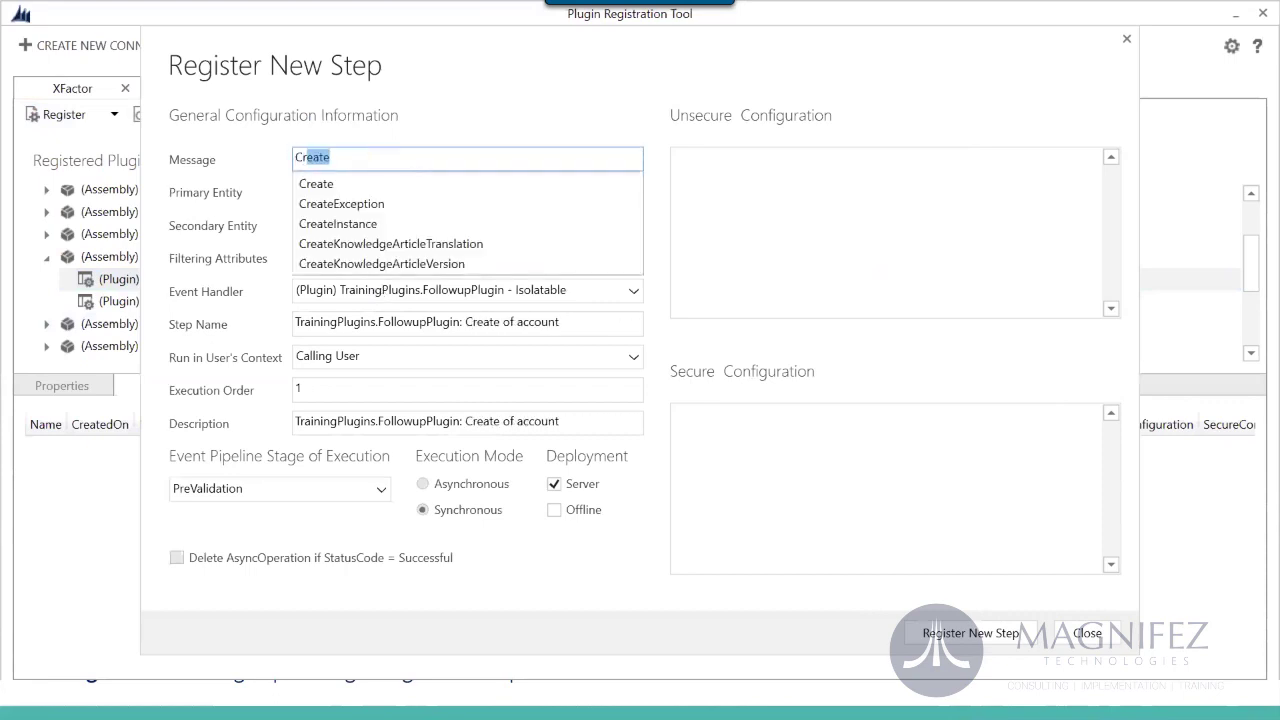
key(Tab)
click(381, 156)
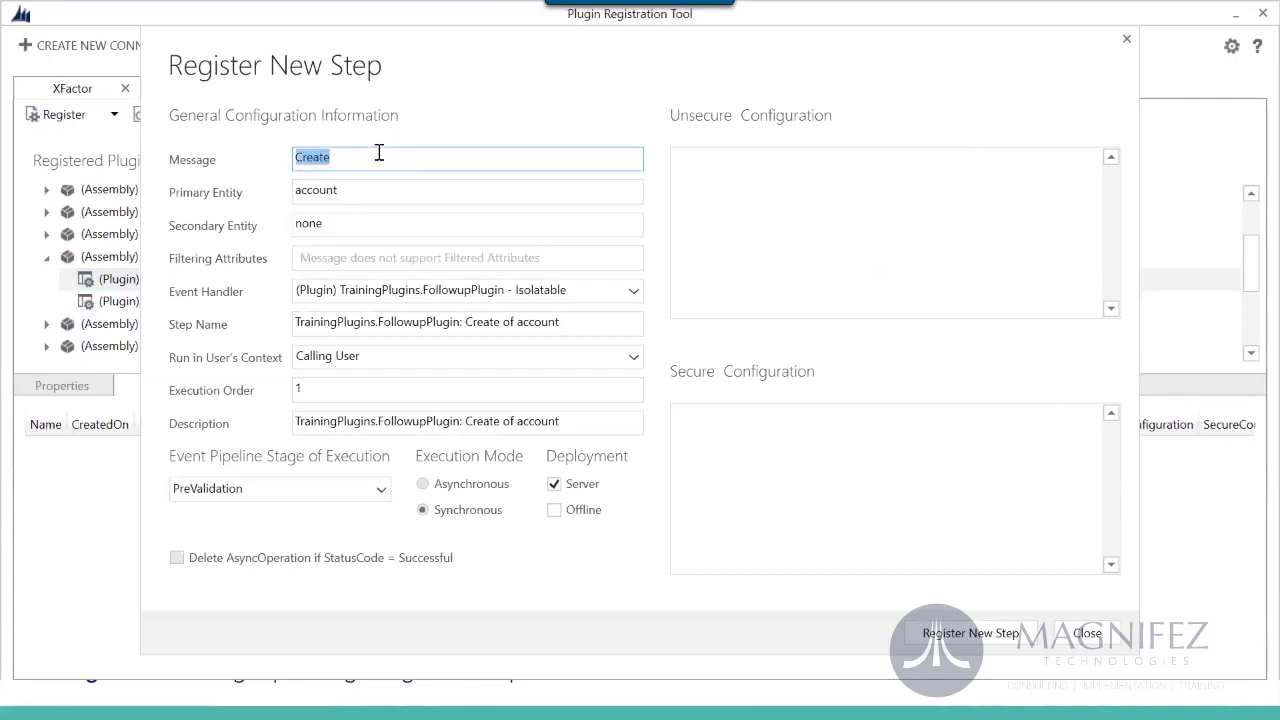
Review the new step's event handler, step name and user context settings
click(604, 291)
click(604, 291)
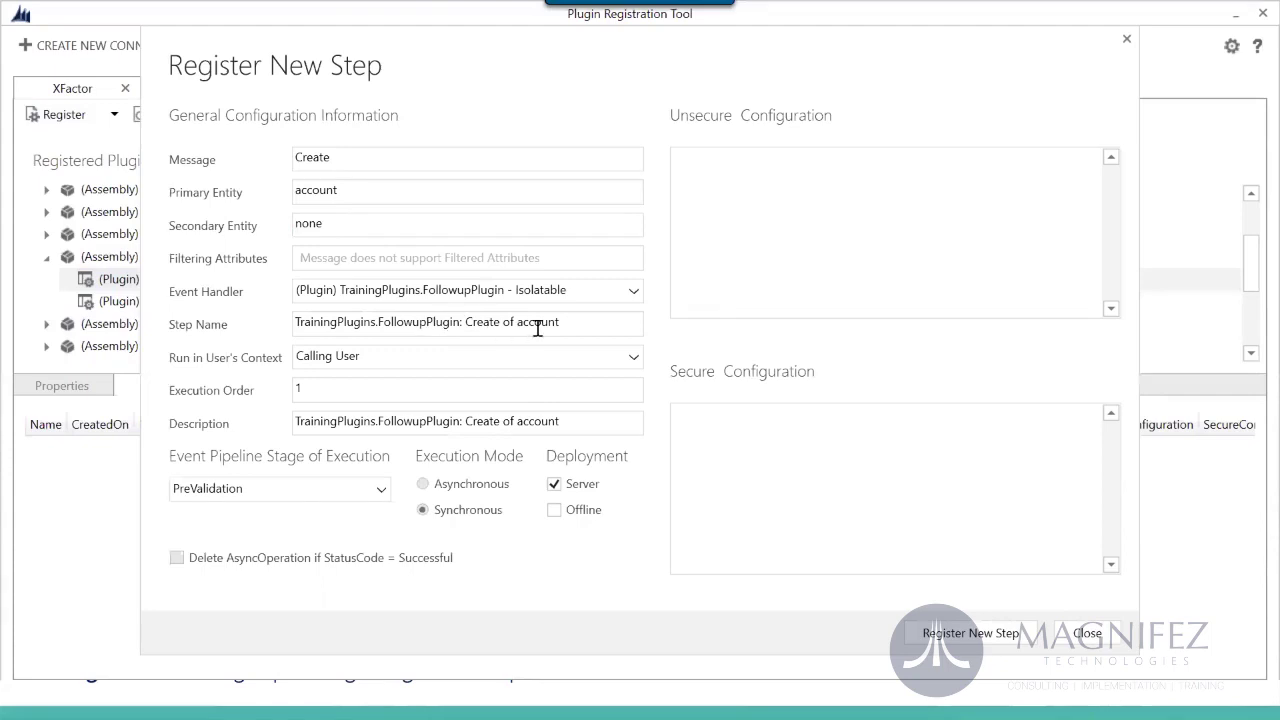
drag(576, 322, 465, 326)
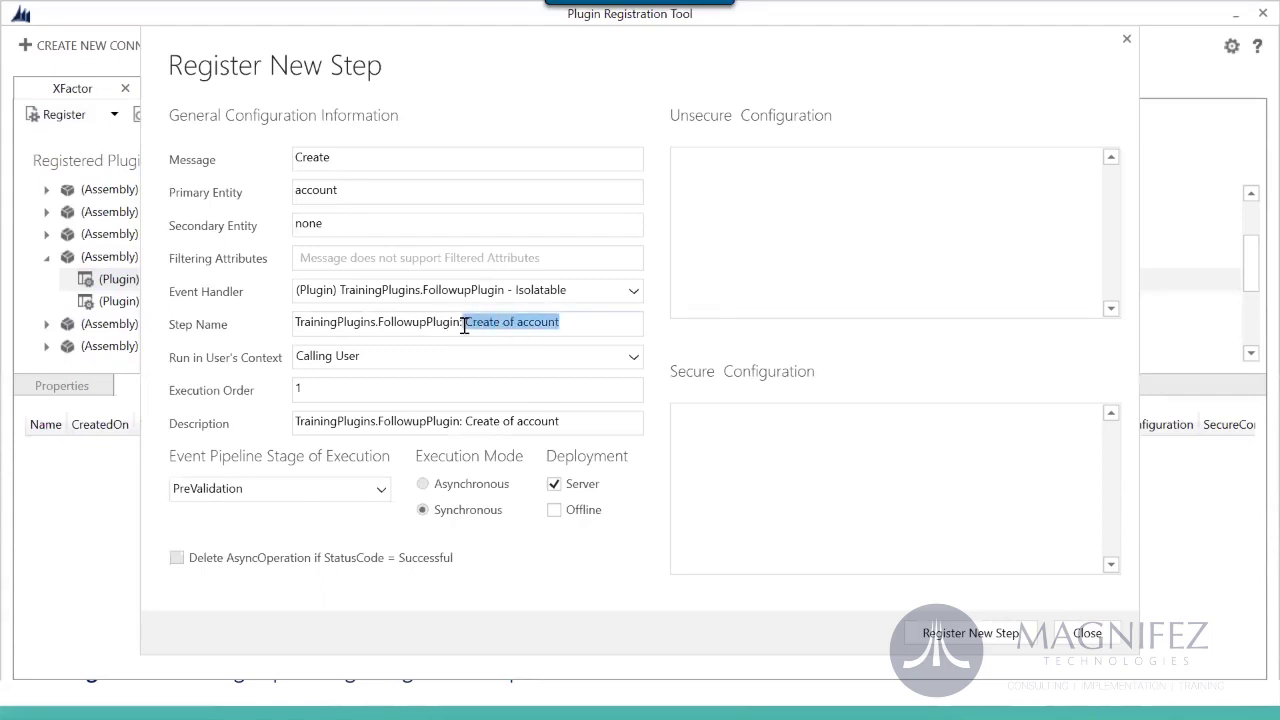
click(583, 323)
drag(583, 323, 297, 338)
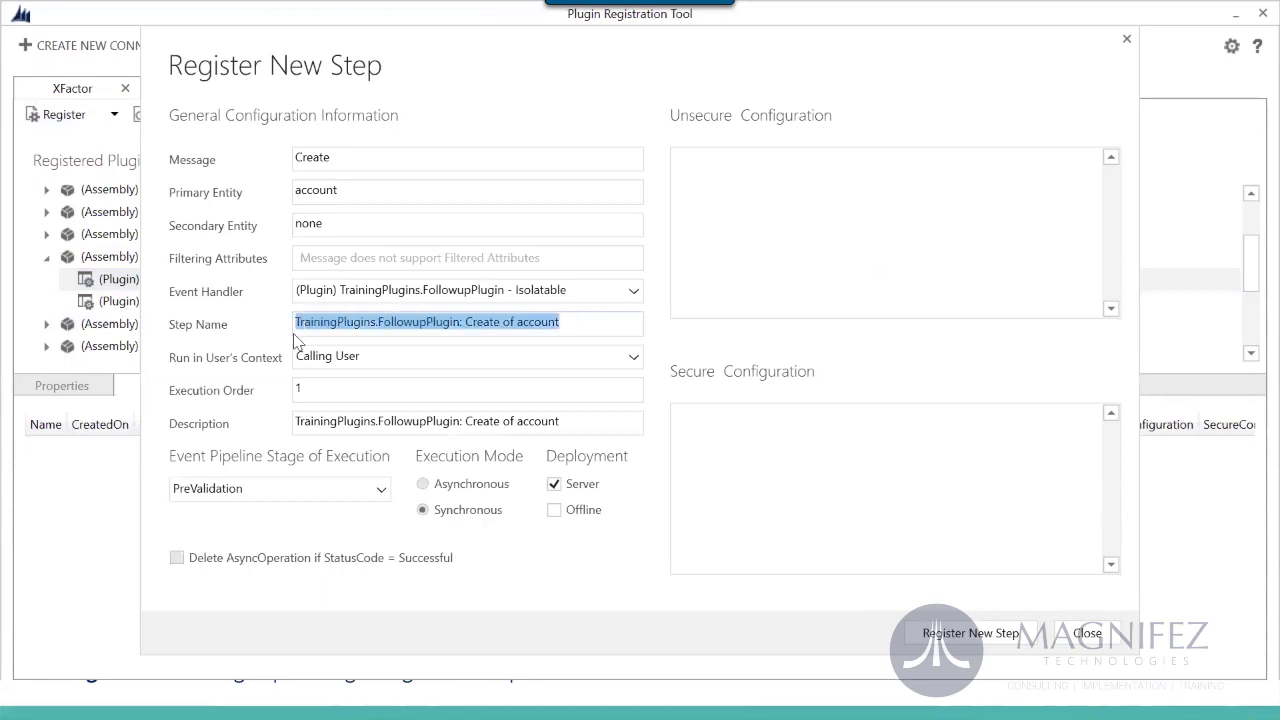
click(465, 362)
click(465, 369)
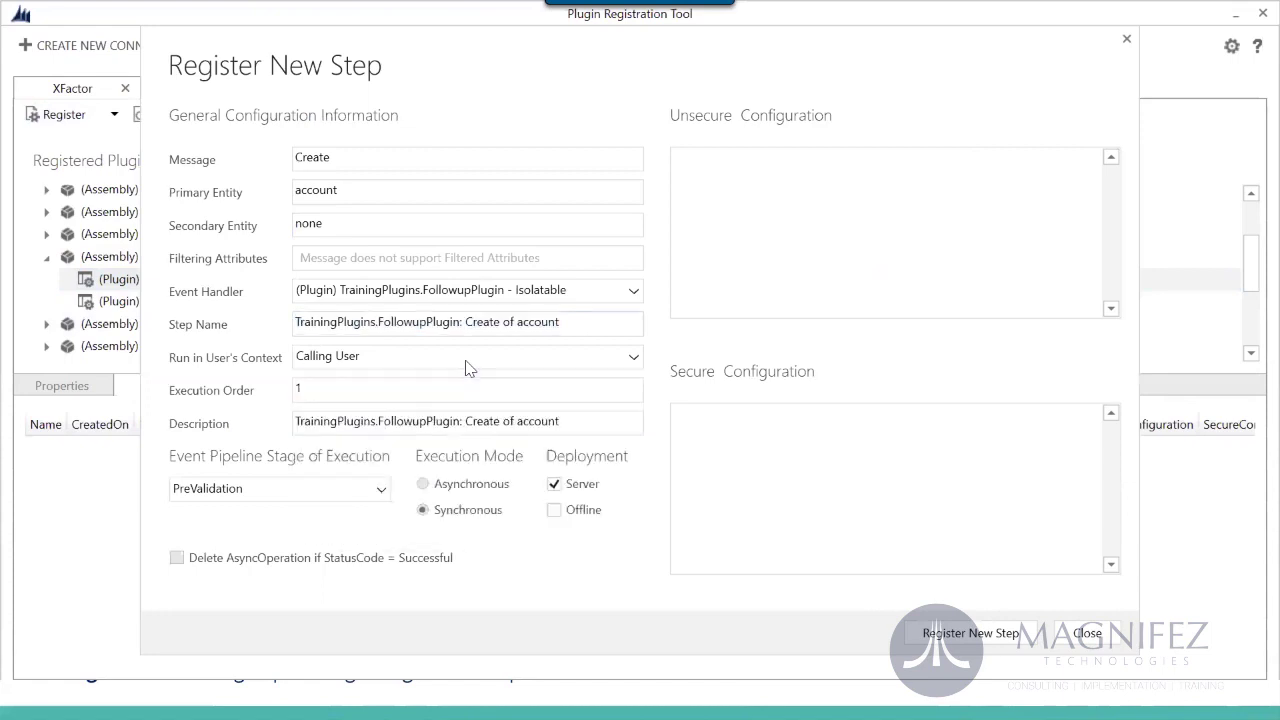
Switch to Visual Studio to view the FollowupPlugin class in the SampleTrainingPlugins code
key(alt+Tab)
key(Tab)
key(Tab)
key(Tab)
key(Tab)
key(Tab)
key(Tab)
key(Tab)
key(Tab)
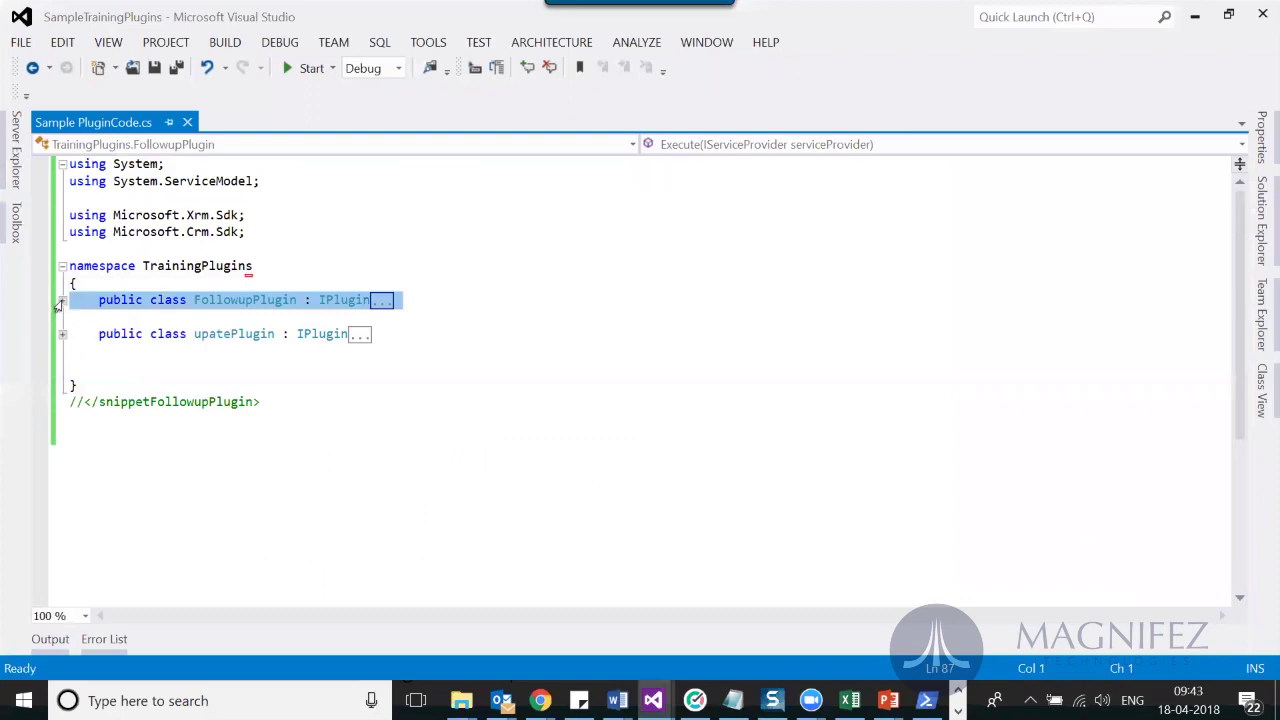
Expand the FollowupPlugin class and examine the line that creates the organization service from the context's user ID
click(60, 301)
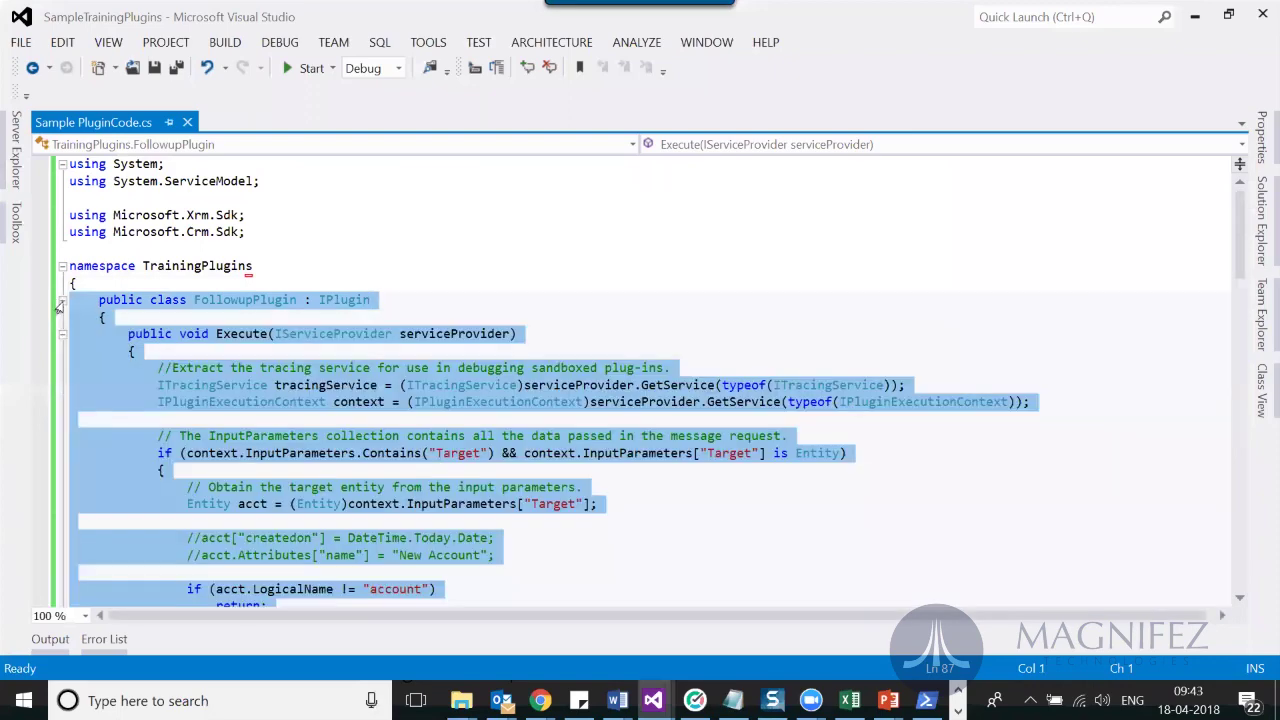
drag(1240, 215, 1240, 470)
click(968, 306)
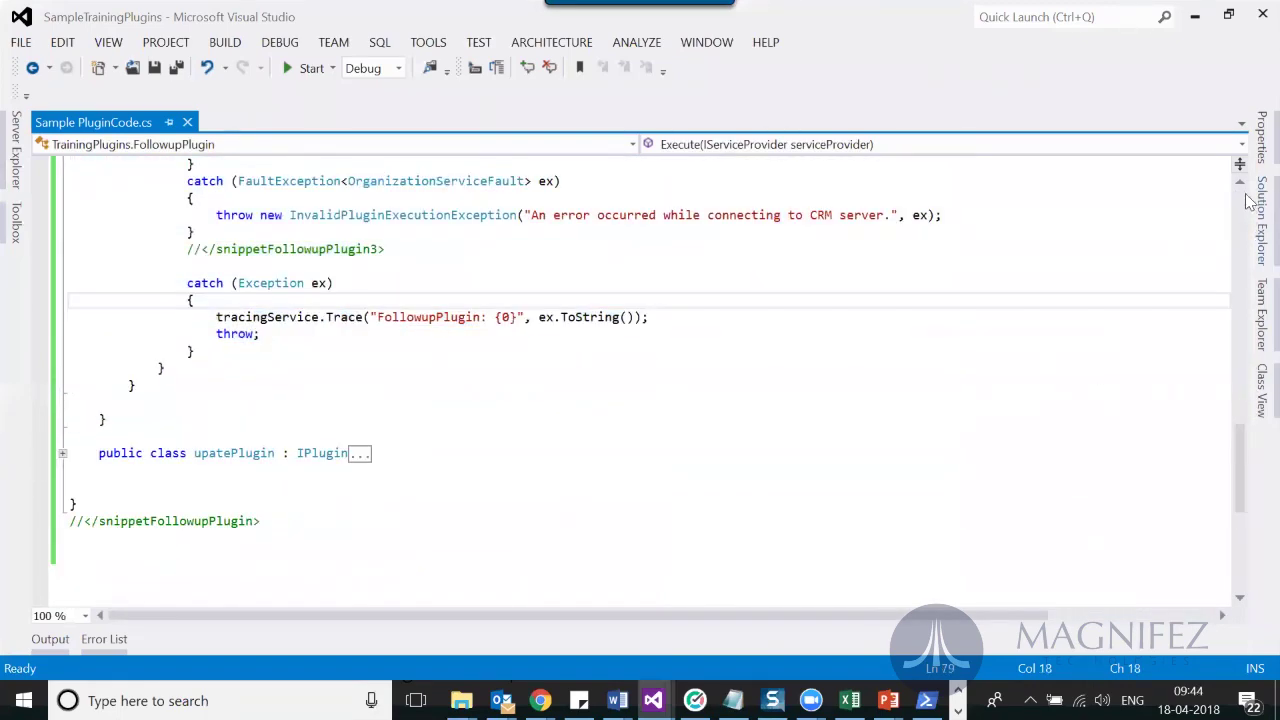
scroll(1243, 190, up, 3)
scroll(1243, 193, up, 2)
drag(860, 214, 735, 215)
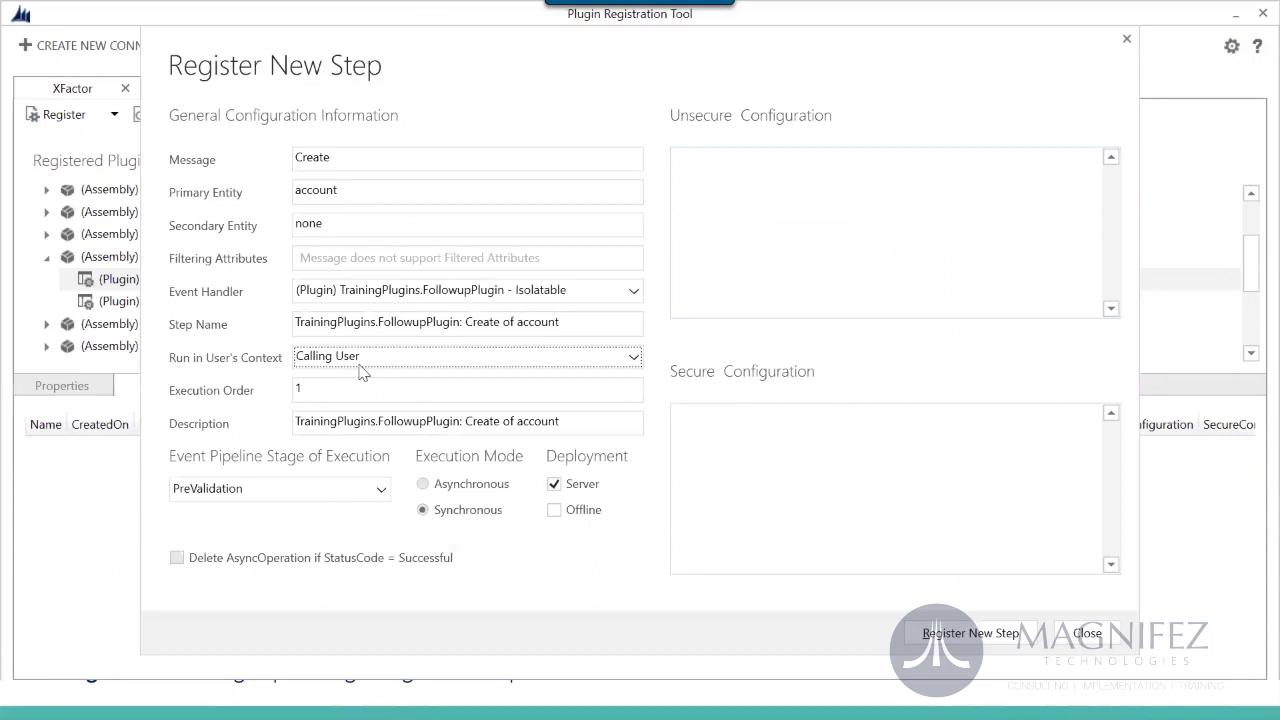
Return to the Plugin Registration Tool and review the new step's user context choices, execution order and description, keeping Calling User
click(359, 365)
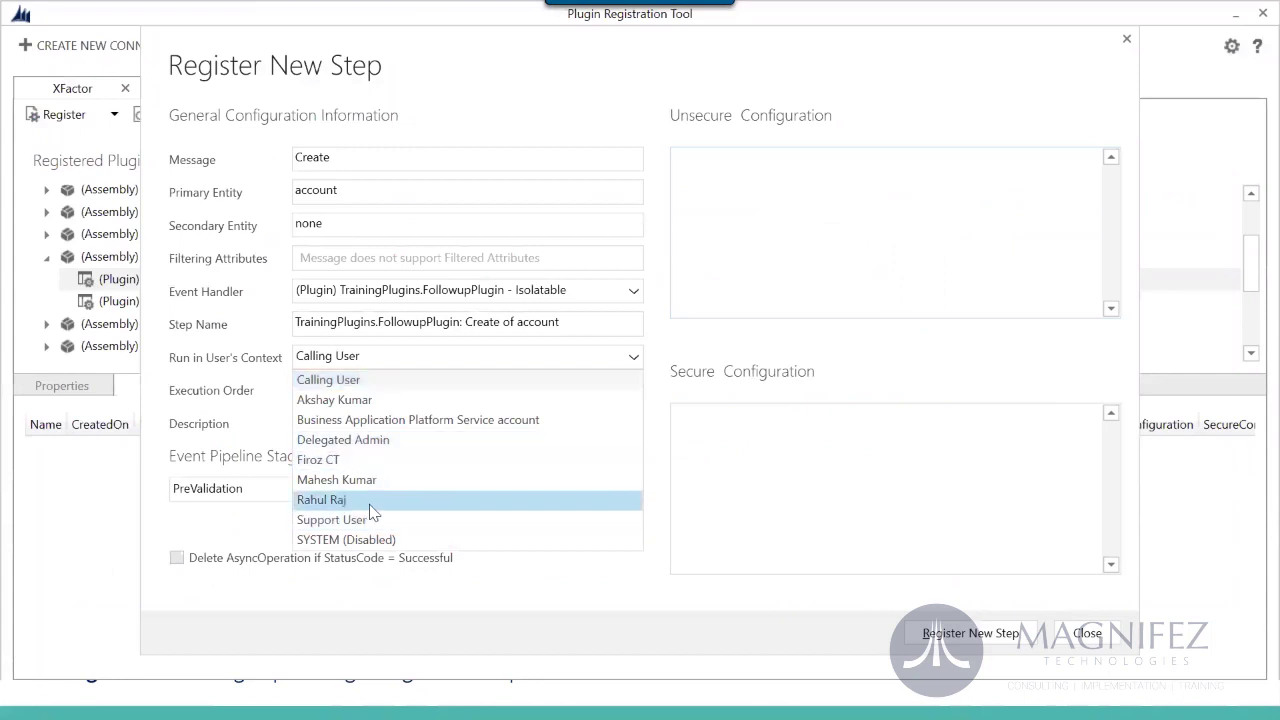
click(420, 384)
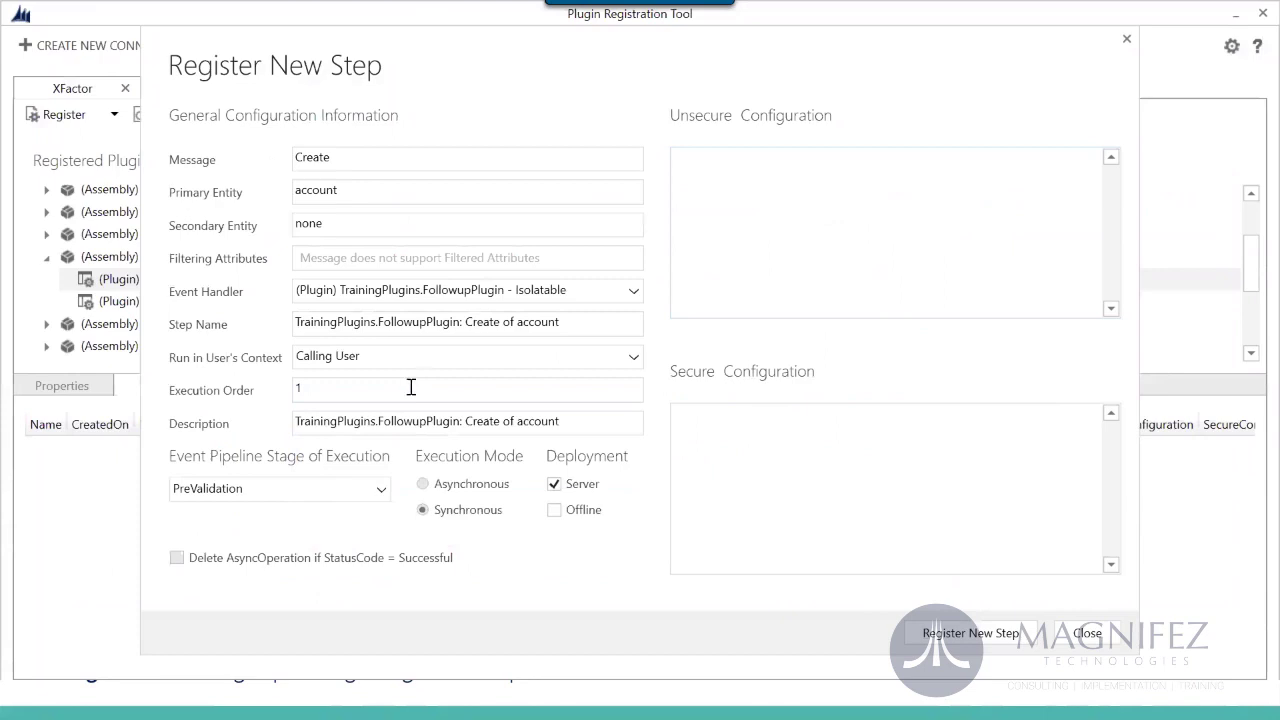
double_click(328, 393)
click(577, 420)
key(ctrl+a)
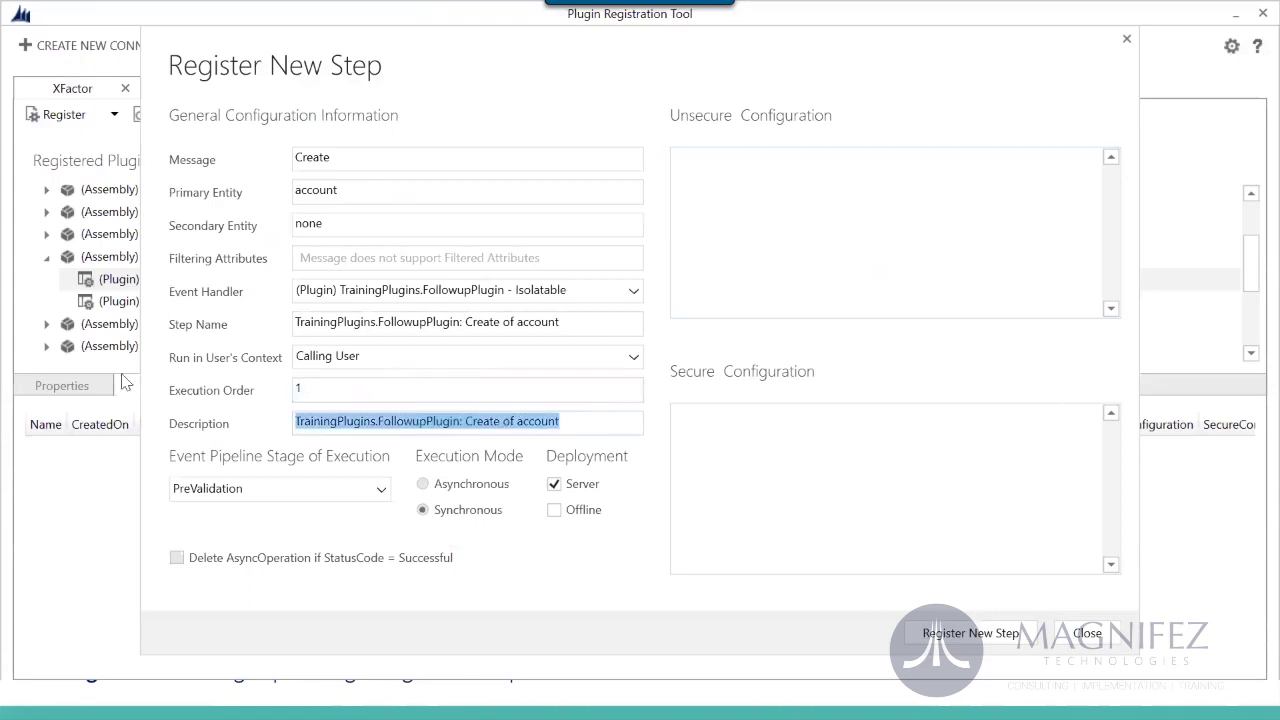
Set the new step's event pipeline stage to PostOperation and its execution mode to Synchronous
click(381, 490)
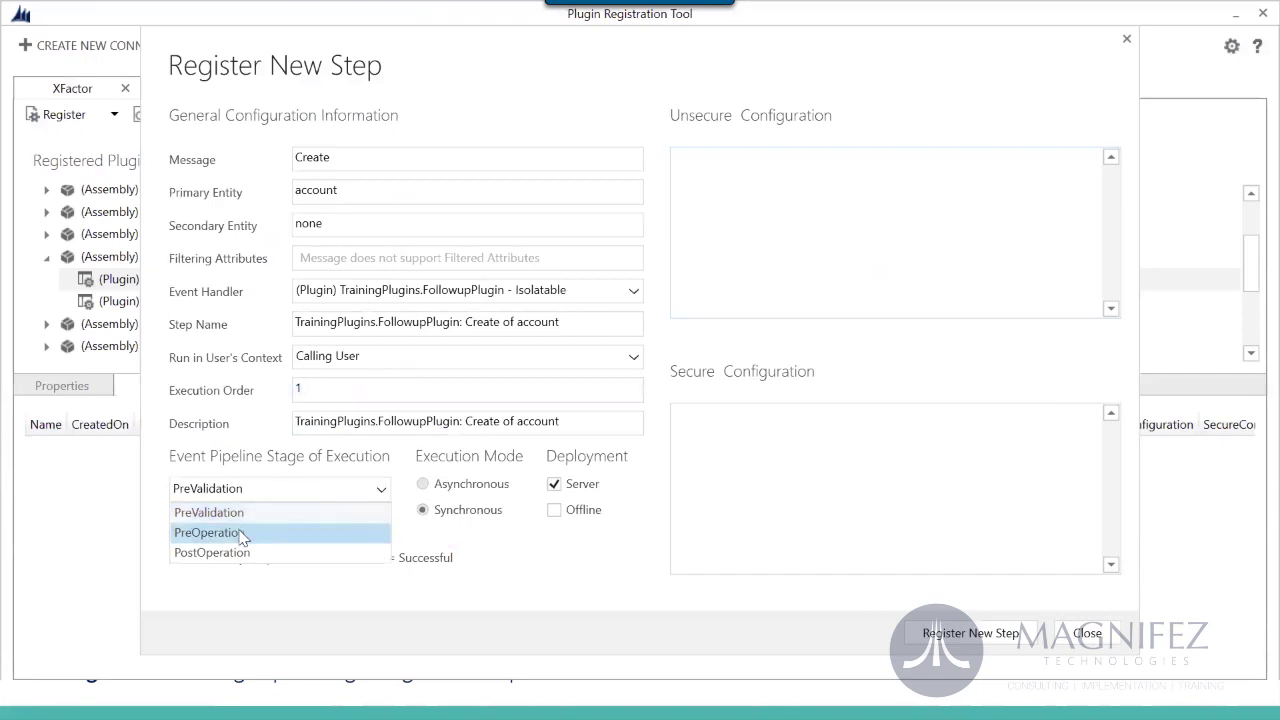
click(216, 556)
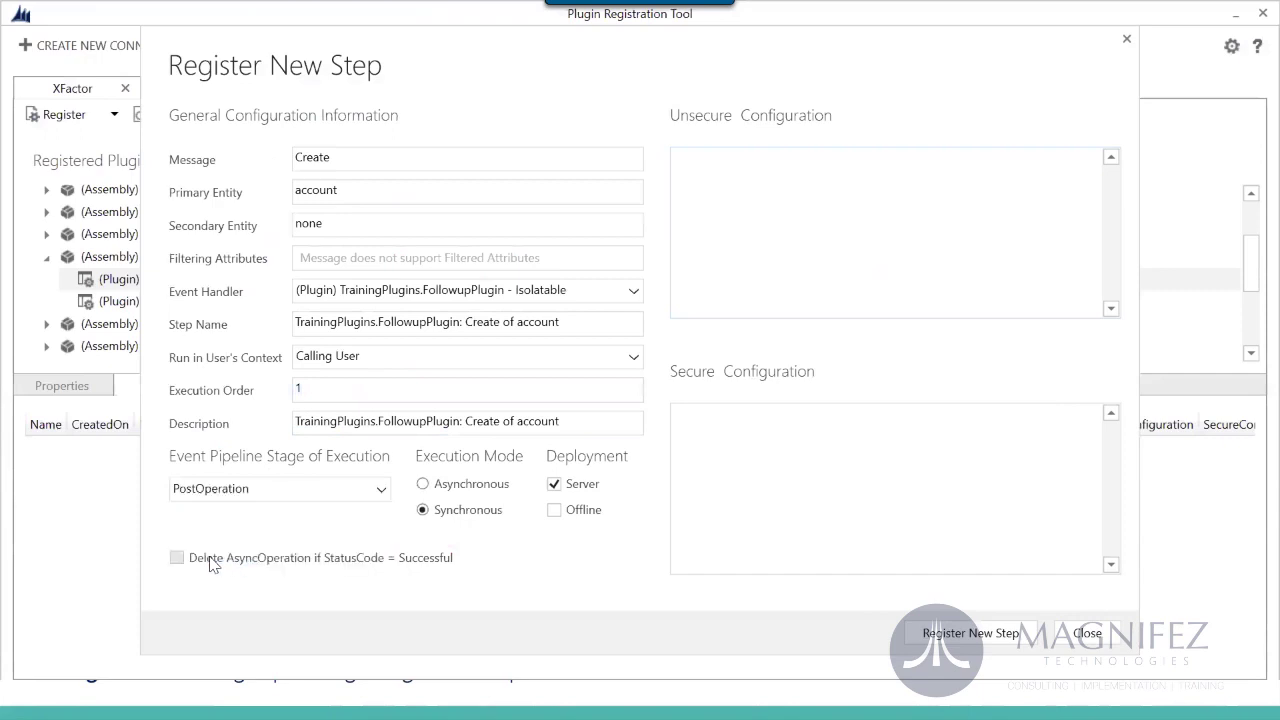
click(422, 484)
click(423, 510)
Review the Offline deployment option and the unsecure and secure configuration areas, keeping the step deployed to the server only
click(567, 514)
click(567, 514)
click(569, 515)
click(572, 517)
click(570, 515)
click(570, 515)
click(910, 246)
click(910, 537)
click(838, 284)
click(814, 285)
click(851, 479)
click(913, 243)
click(892, 311)
Register the new step and check the details of the step, its FollowupPlugin and the SampleTrainingPlugins assembly
click(993, 636)
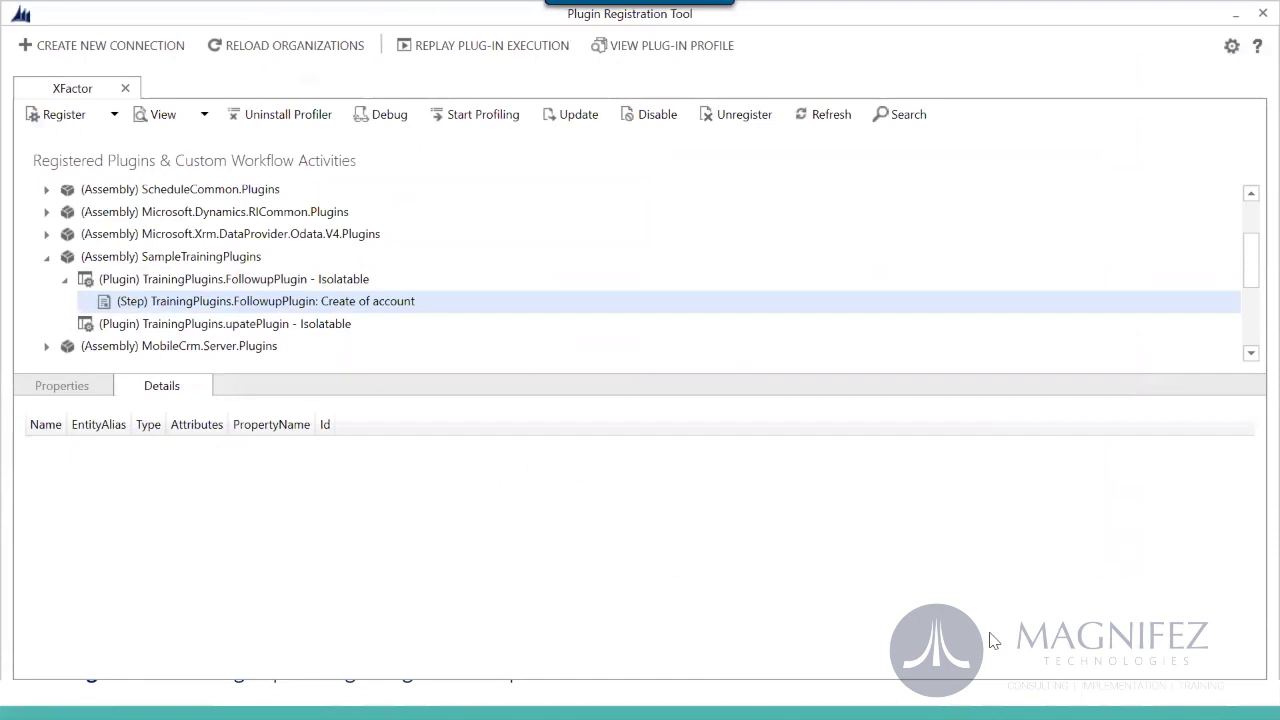
click(238, 258)
click(256, 284)
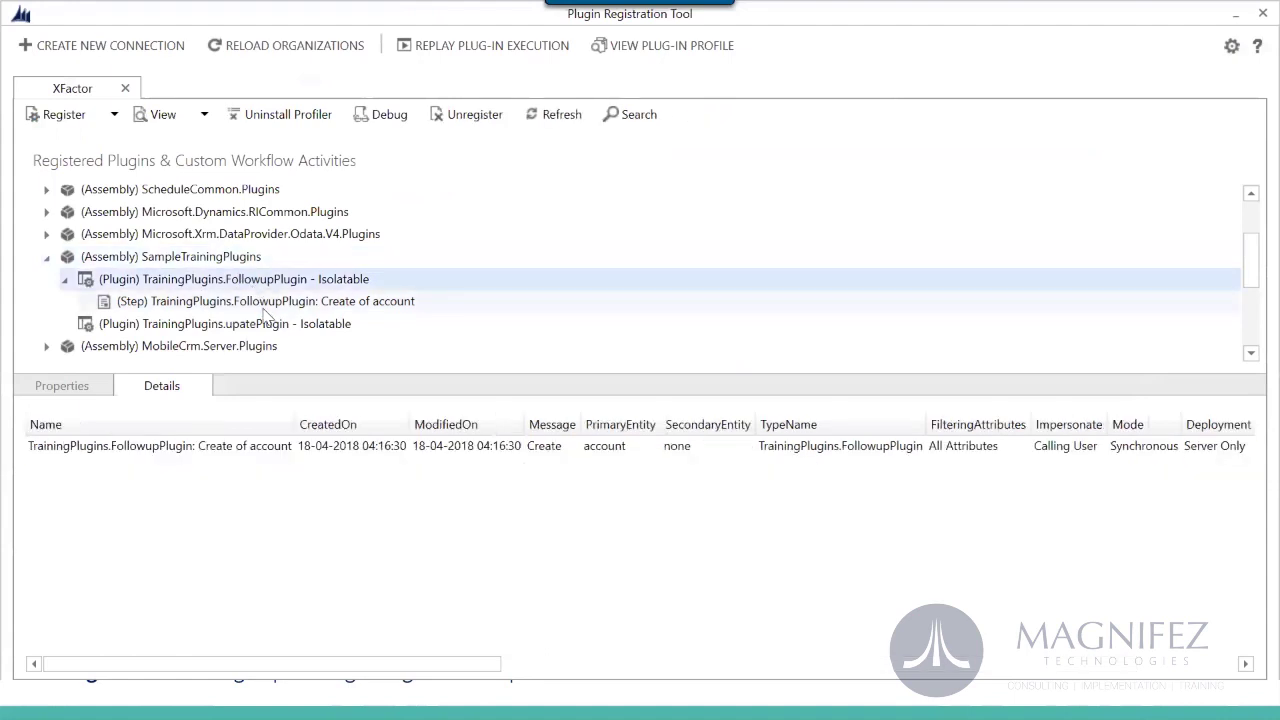
click(265, 304)
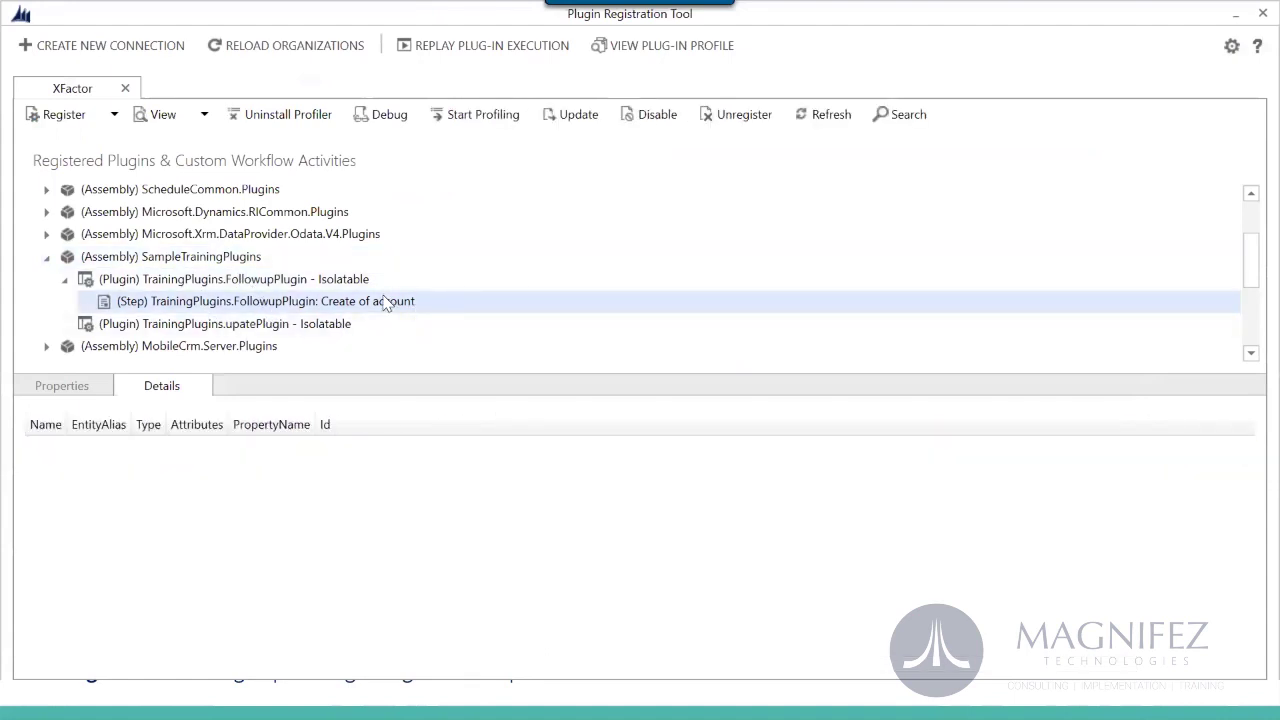
click(213, 264)
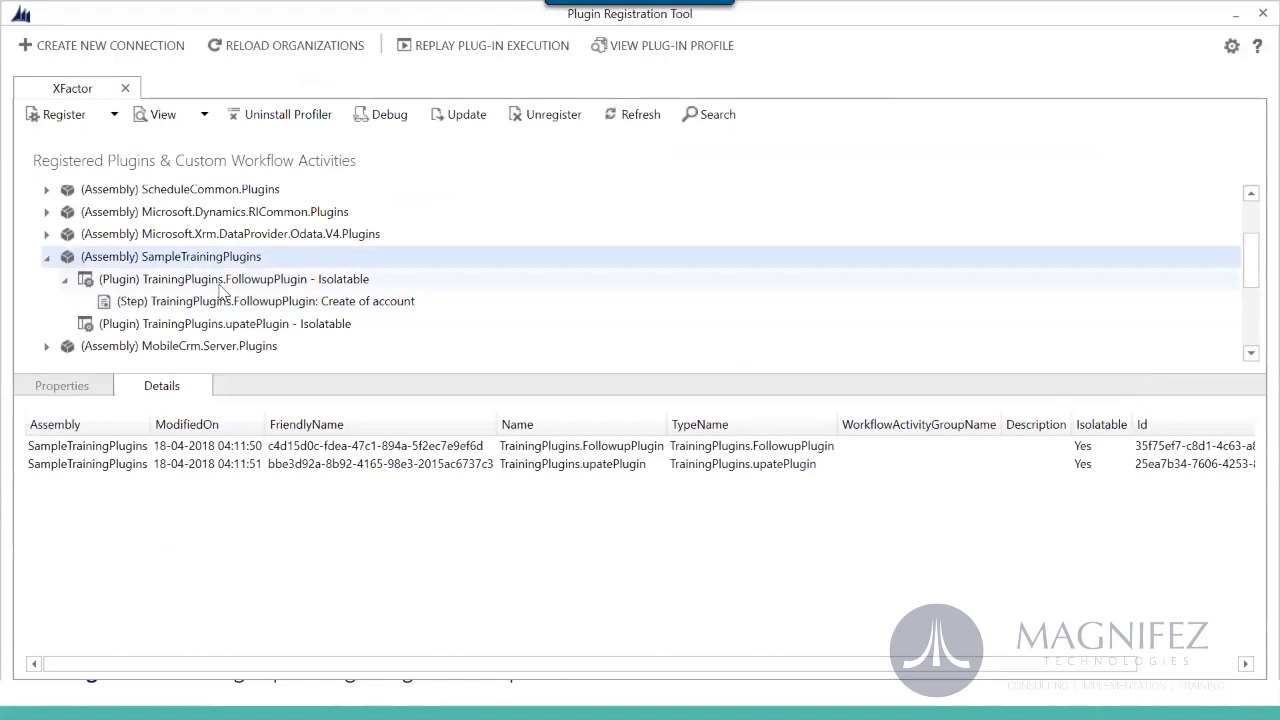
Switch to Dynamics 365 in the browser, and create and save an account named Sample Account with a phone number
key(alt+Tab)
key(alt+Tab)
key(alt+Tab)
key(alt+Tab)
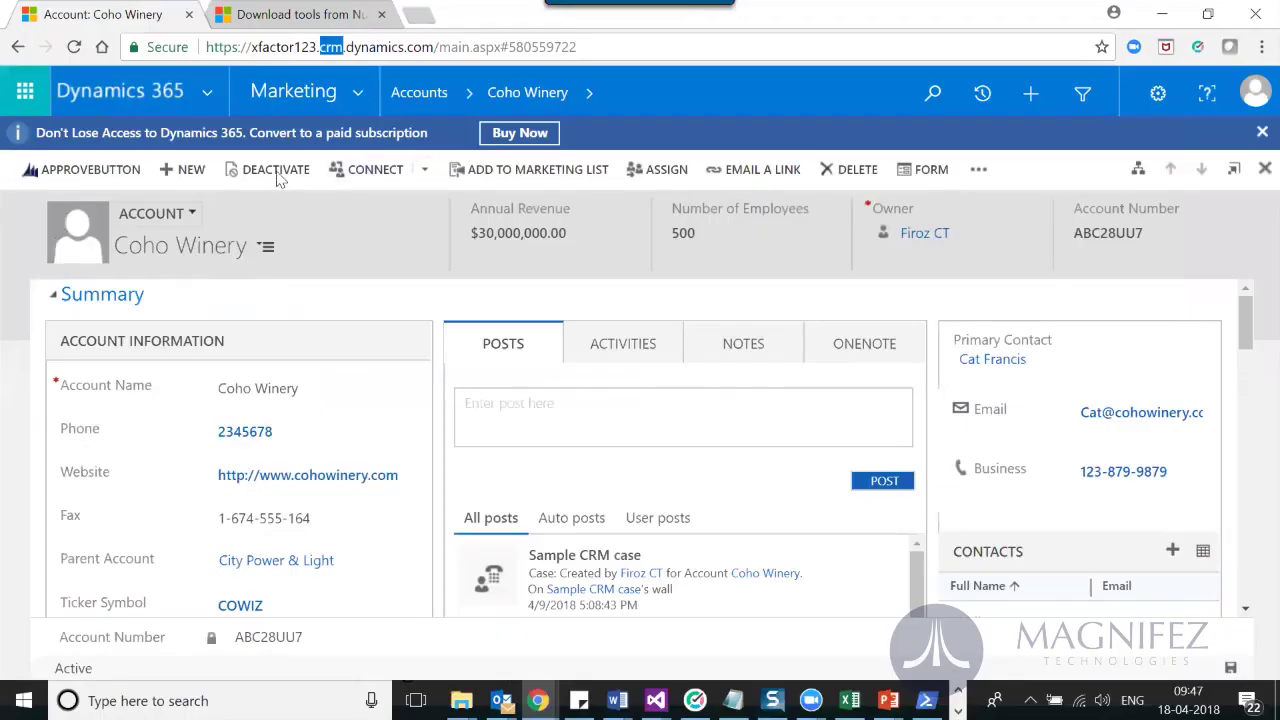
click(186, 169)
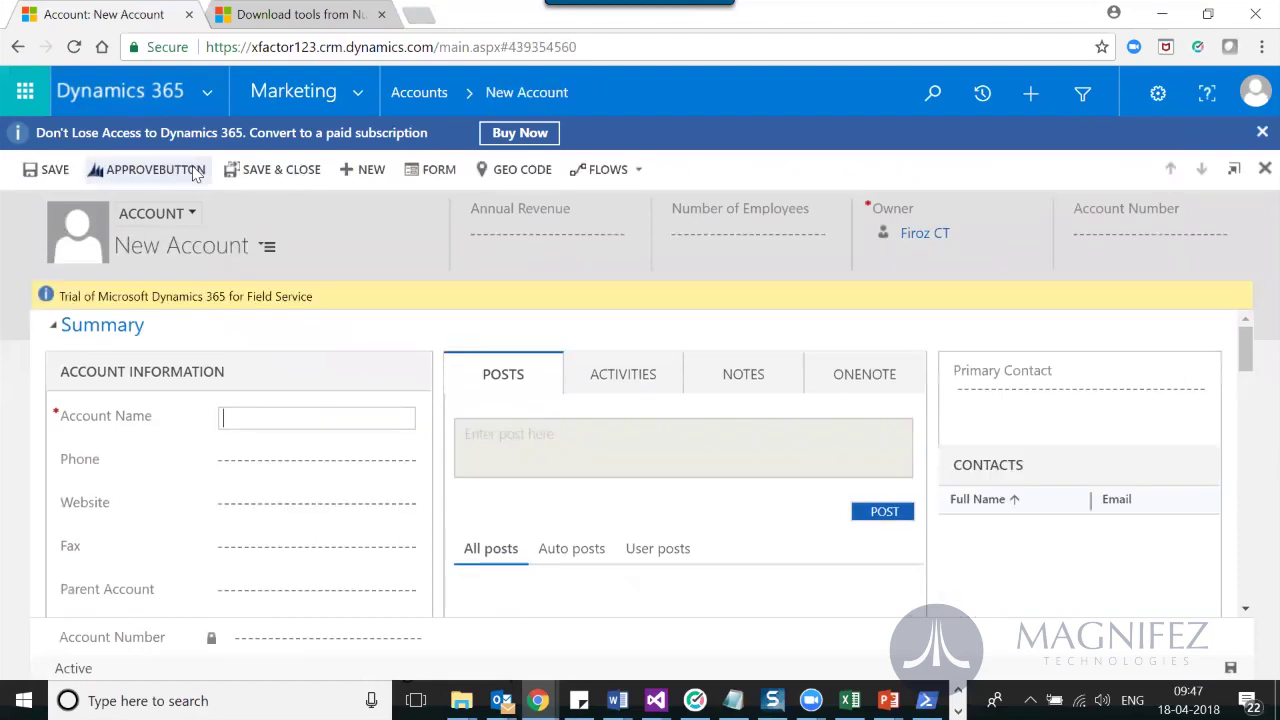
text(Sample Account)
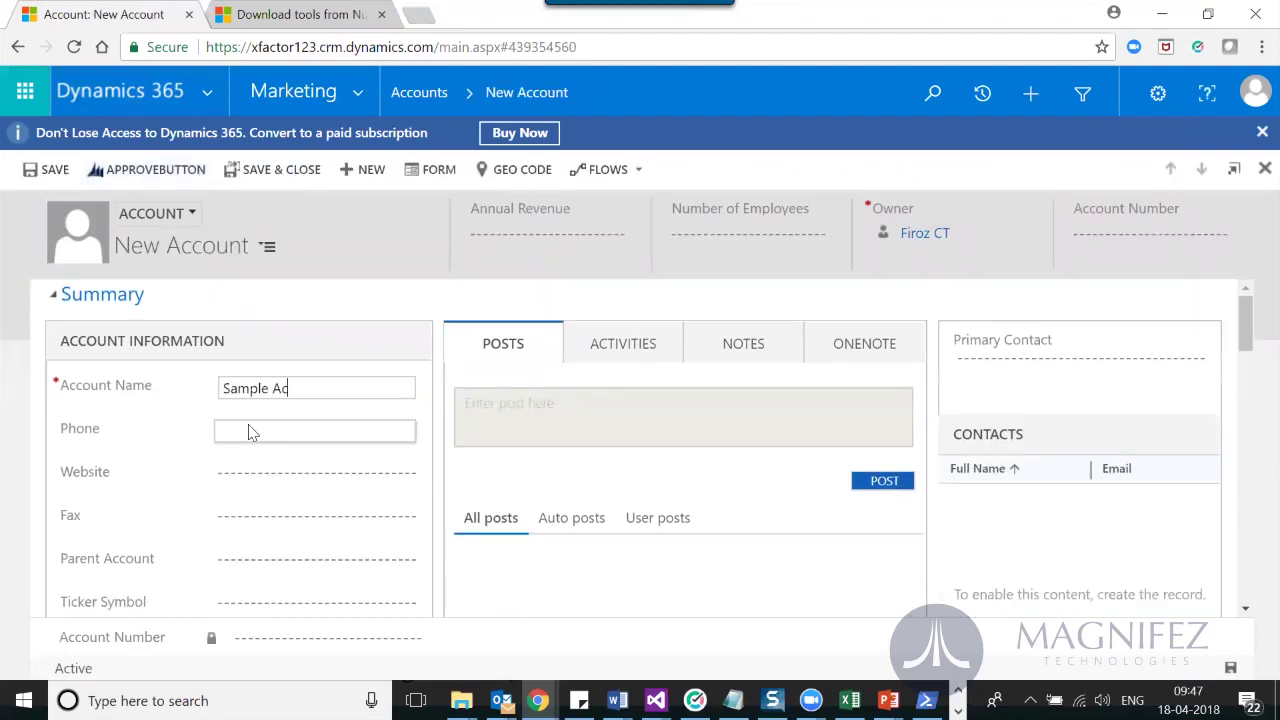
key(Tab)
text(234534567)
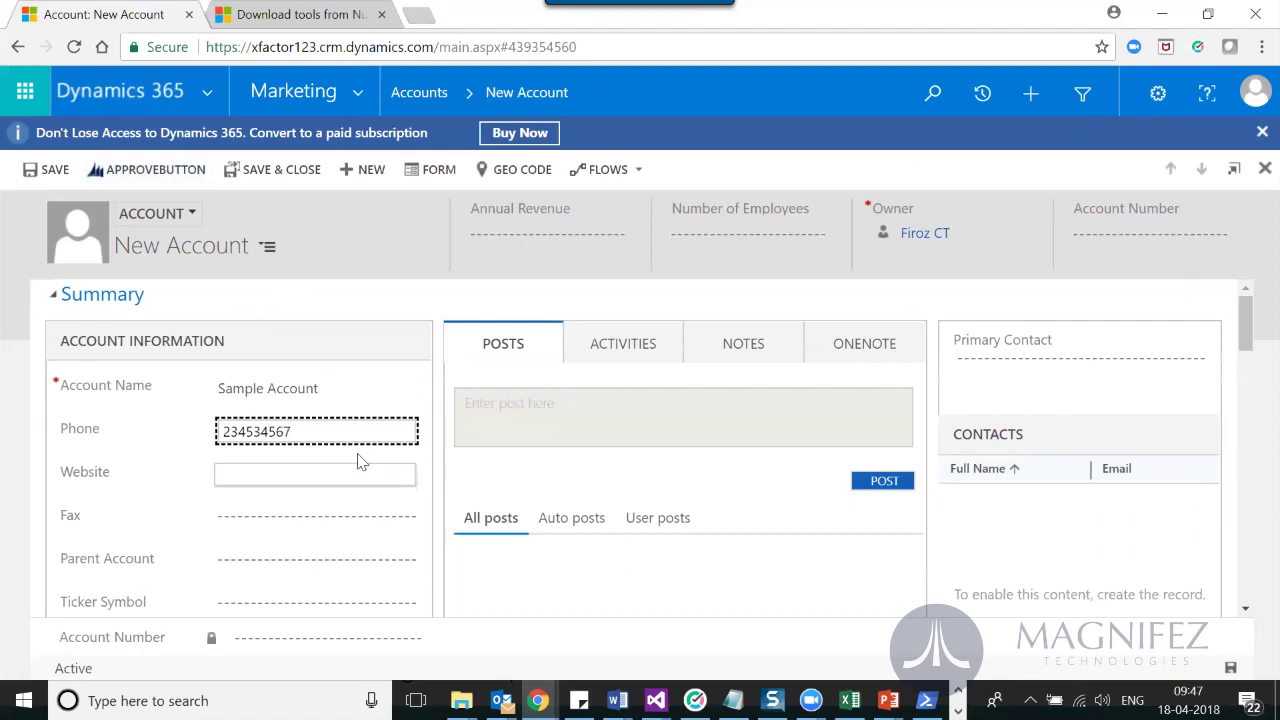
key(ctrl+s)
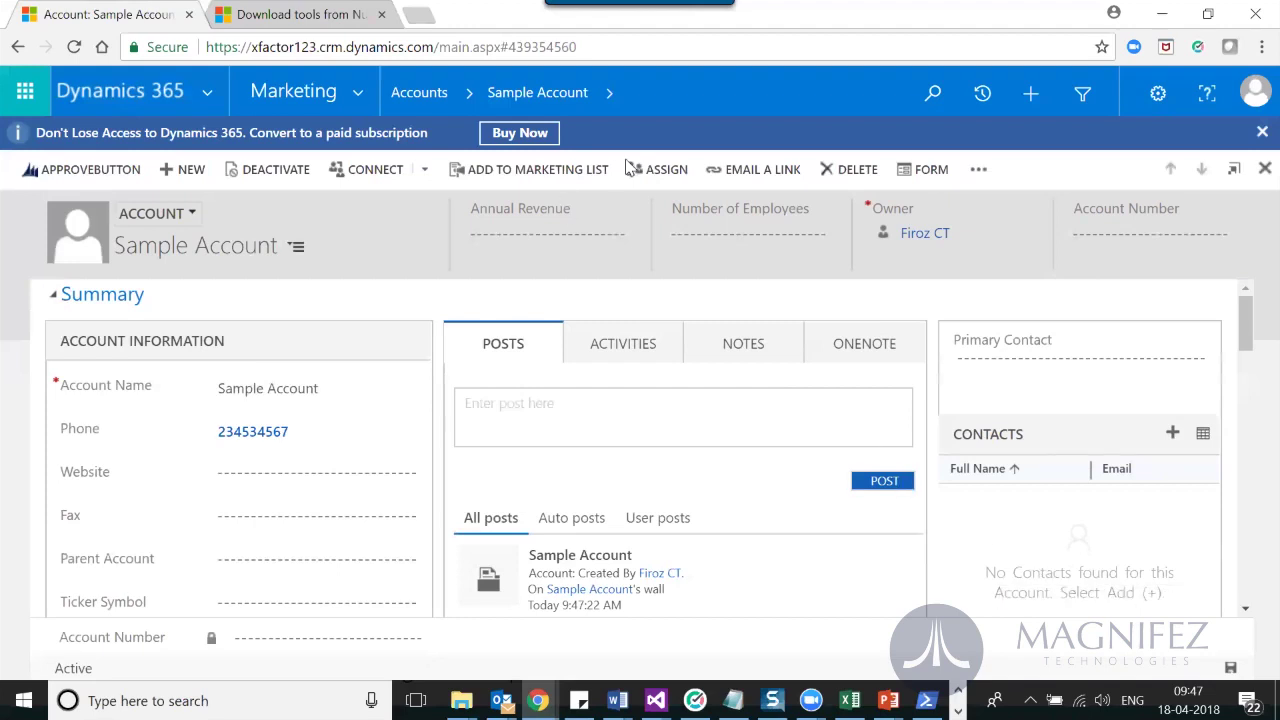
Open the follow-up task from Sample Account's activities and check its description and subject
click(648, 358)
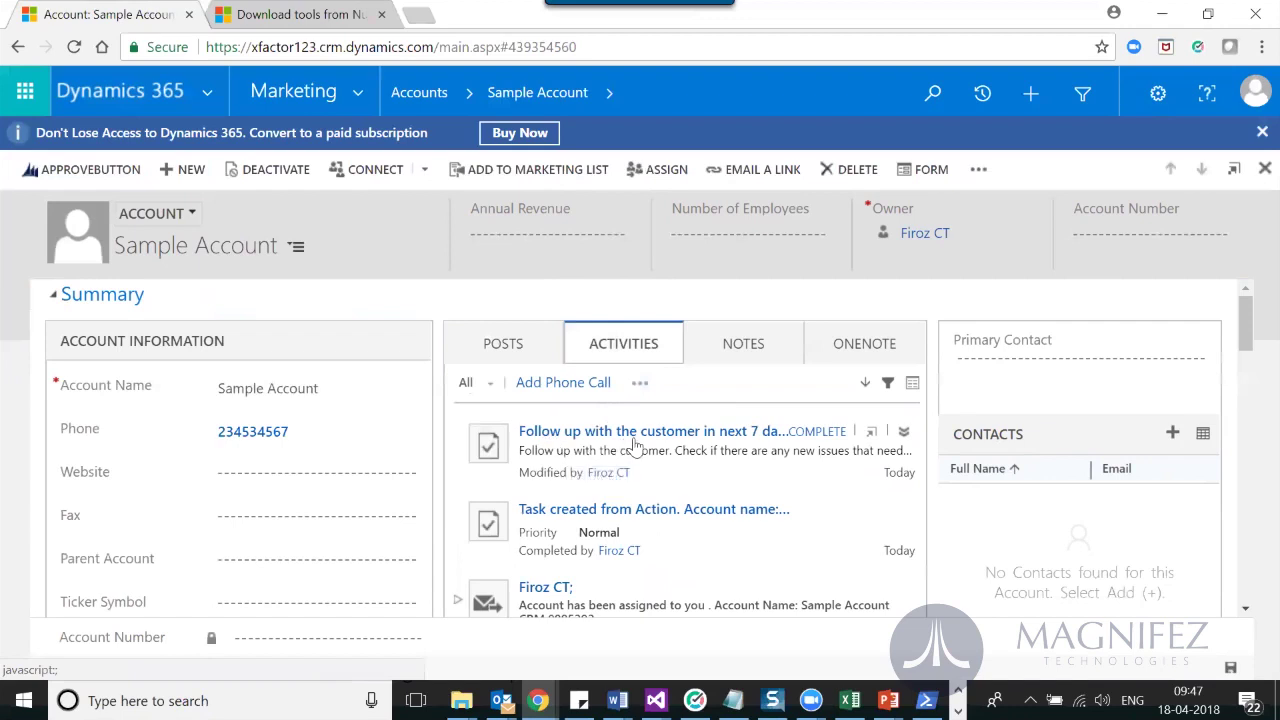
click(488, 444)
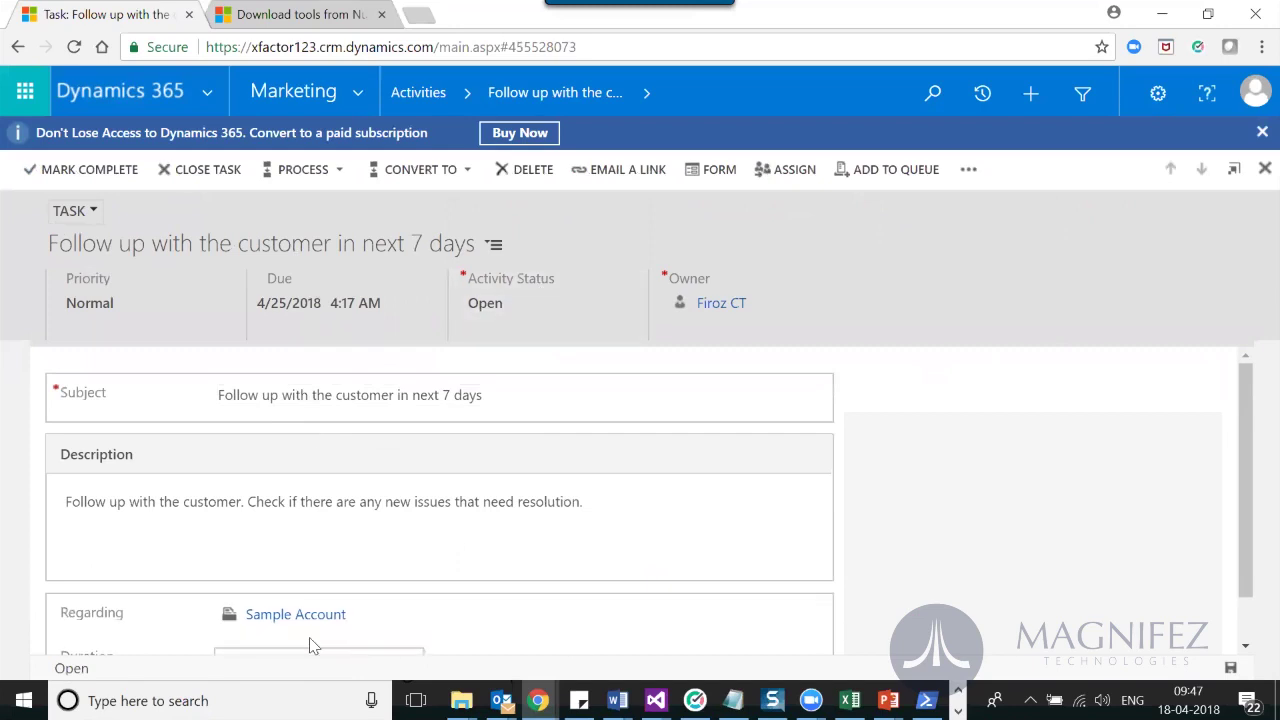
click(215, 505)
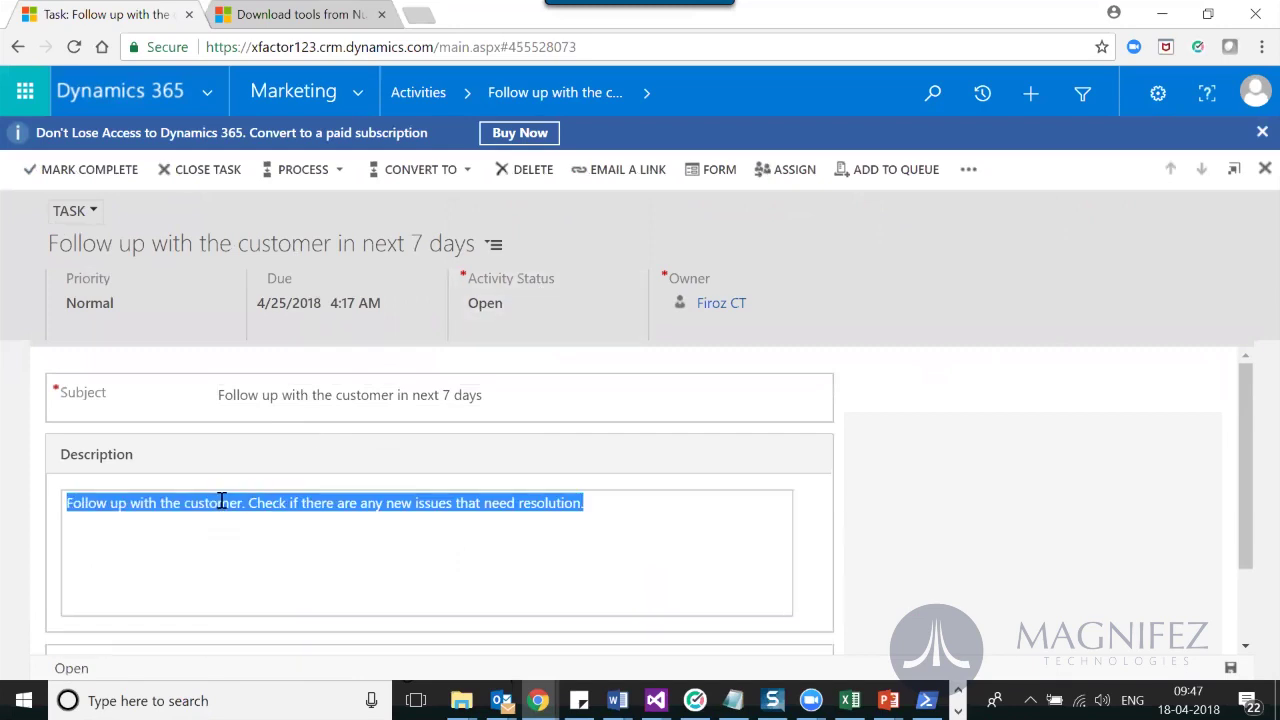
click(513, 394)
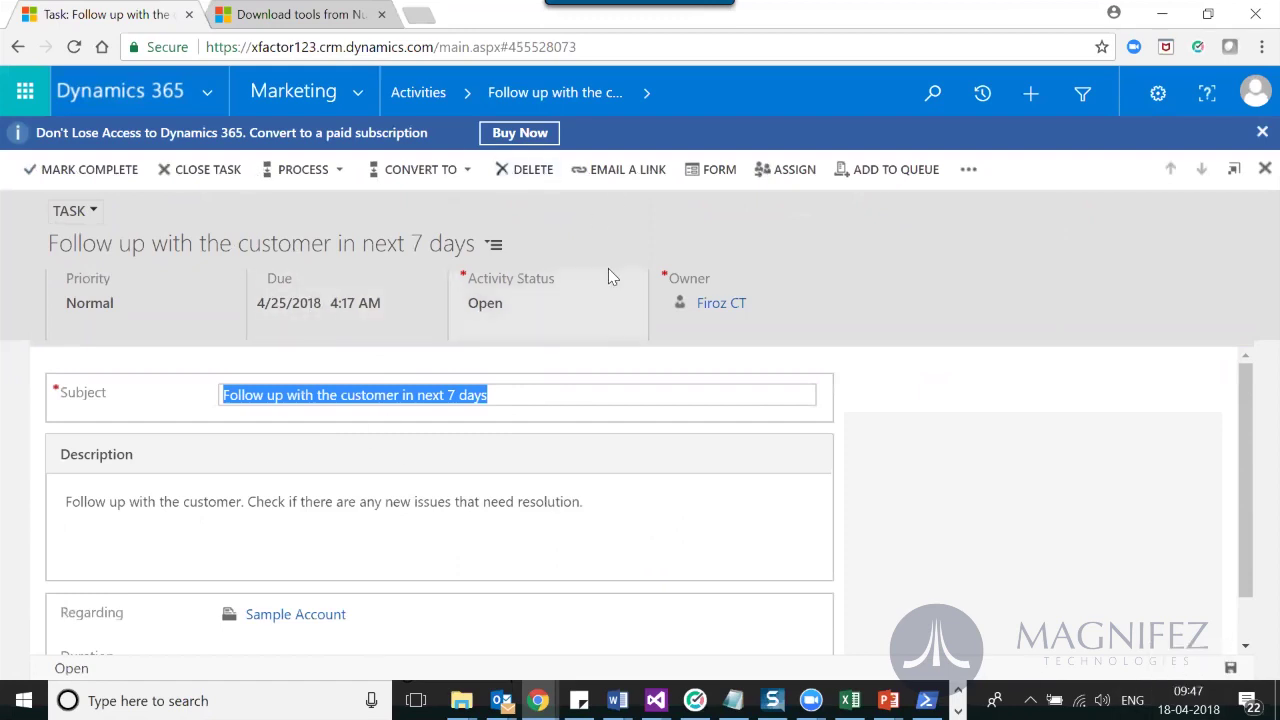
mouse_move(608, 271)
Return to Sample Account and show its related open activities with the date filter set to All
click(17, 47)
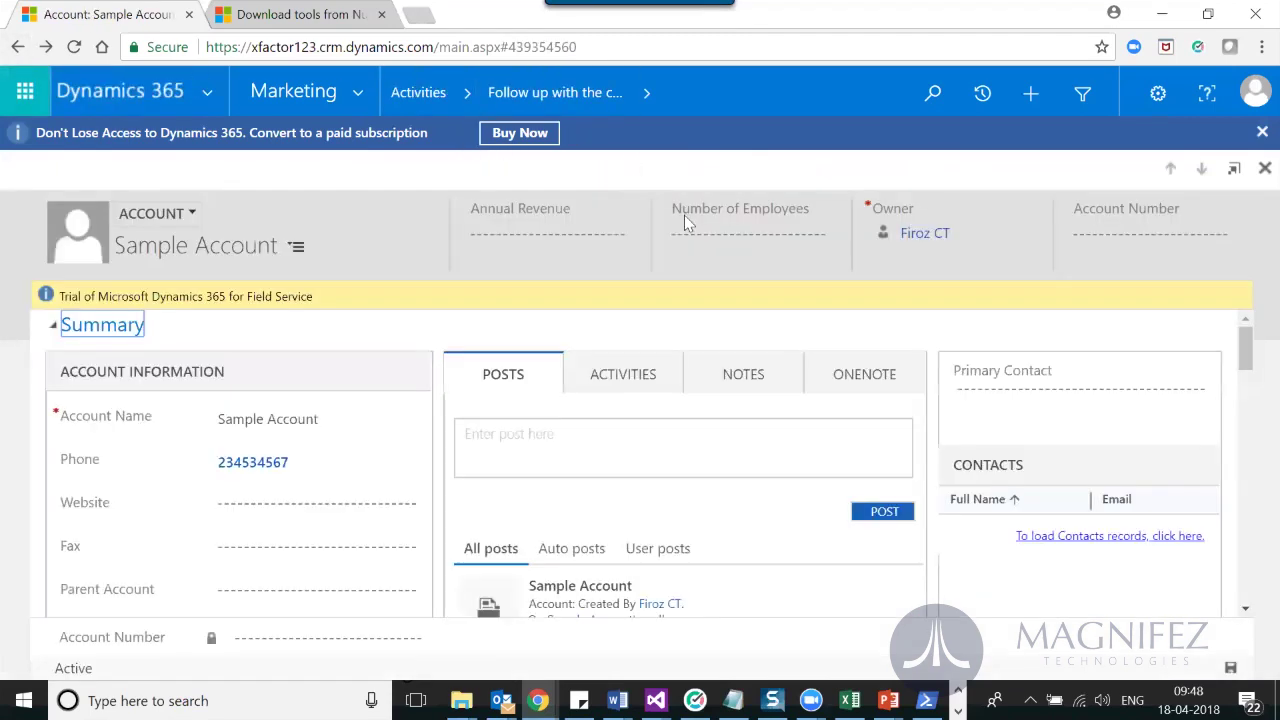
click(608, 92)
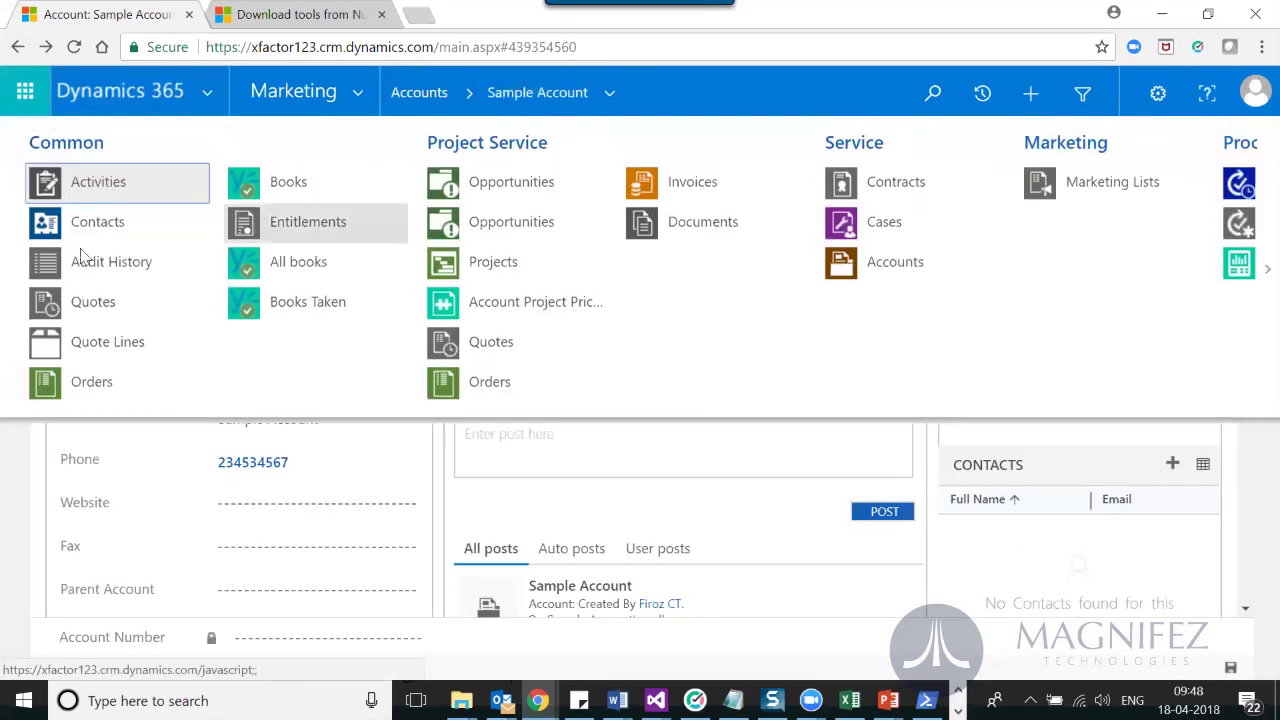
click(110, 181)
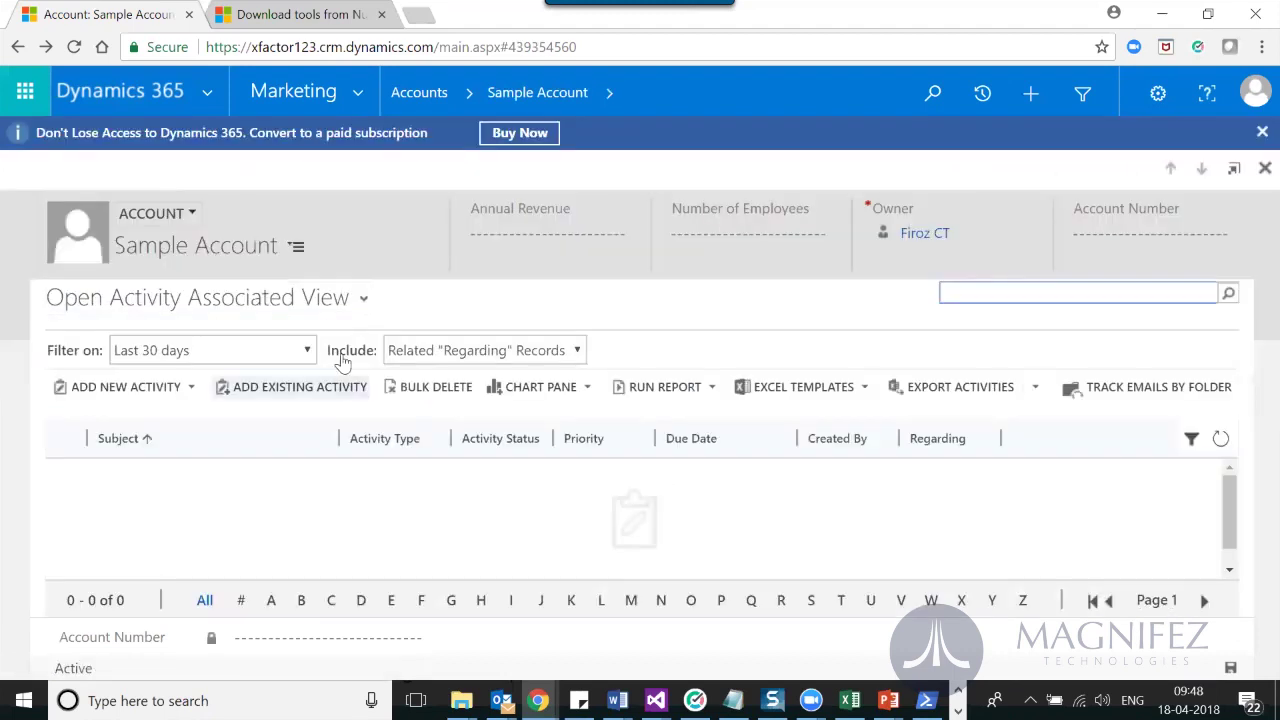
click(300, 351)
click(276, 373)
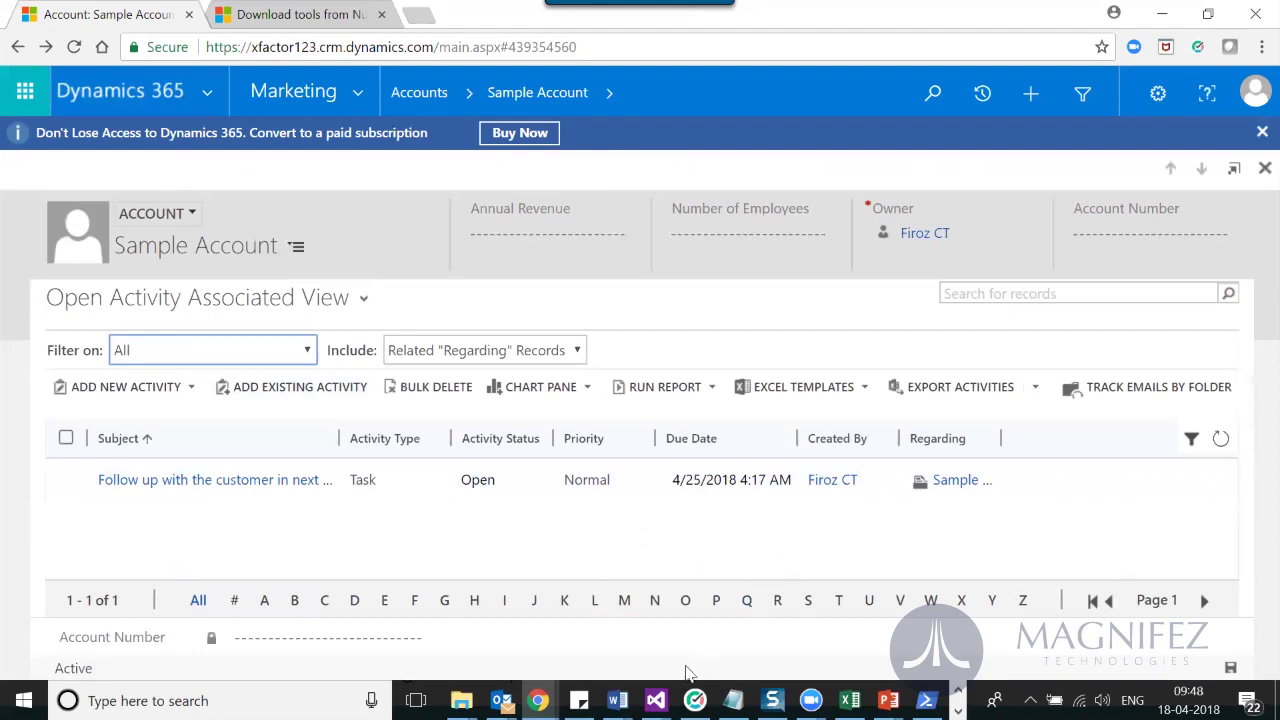
Switch to Visual Studio and review the FollowupPlugin code that creates the follow-up task, and the available build commands
mouse_move(772, 700)
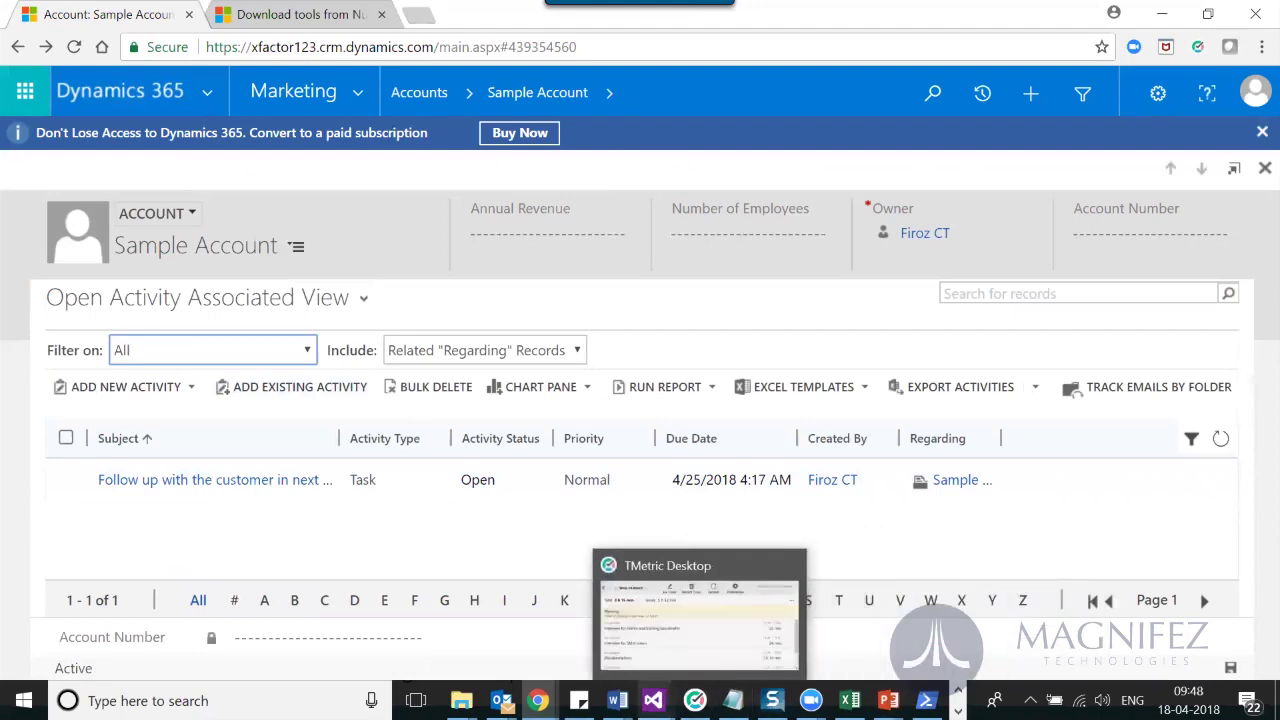
mouse_move(655, 700)
click(760, 560)
click(1029, 432)
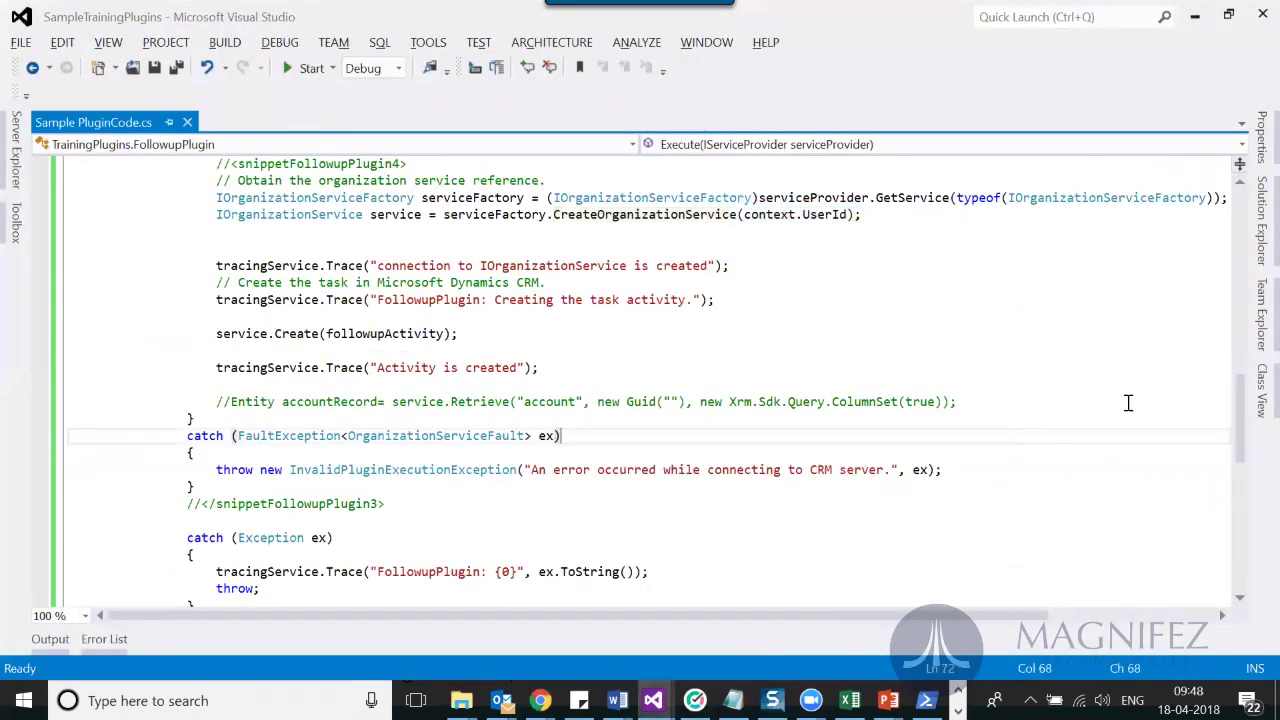
drag(1240, 428, 1200, 214)
scroll(1205, 300, down, 20)
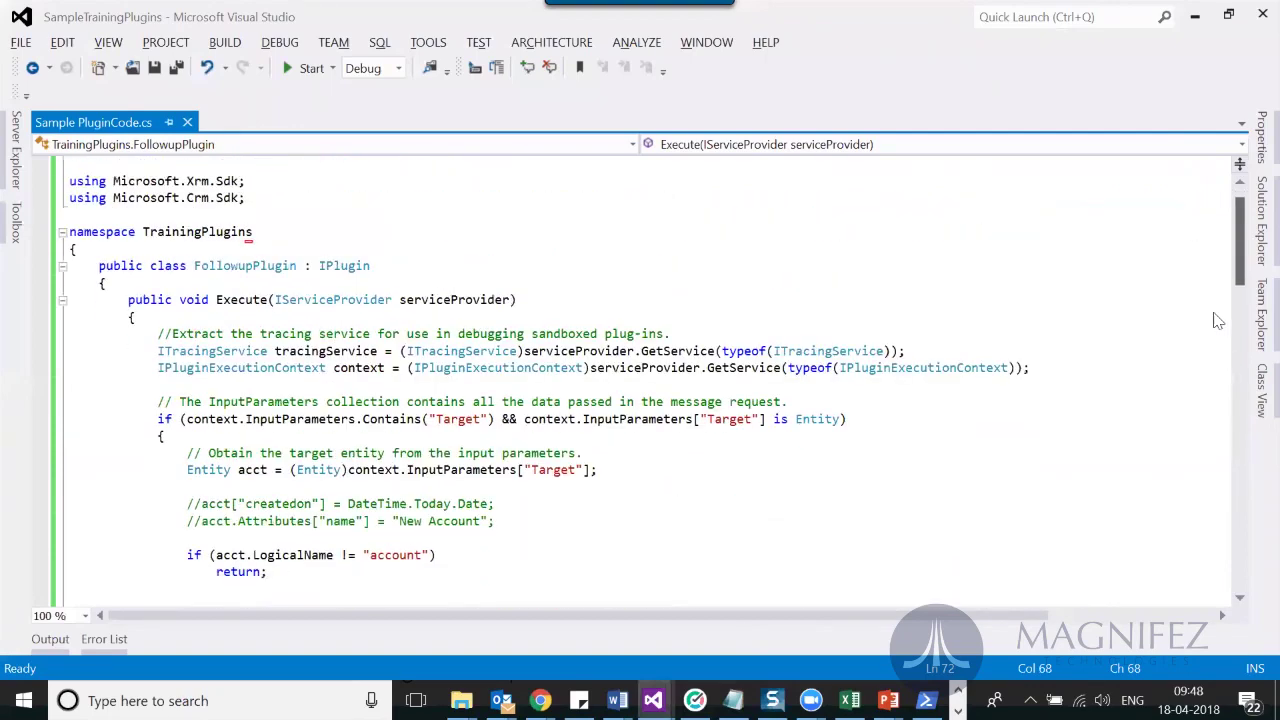
scroll(298, 338, up, 17)
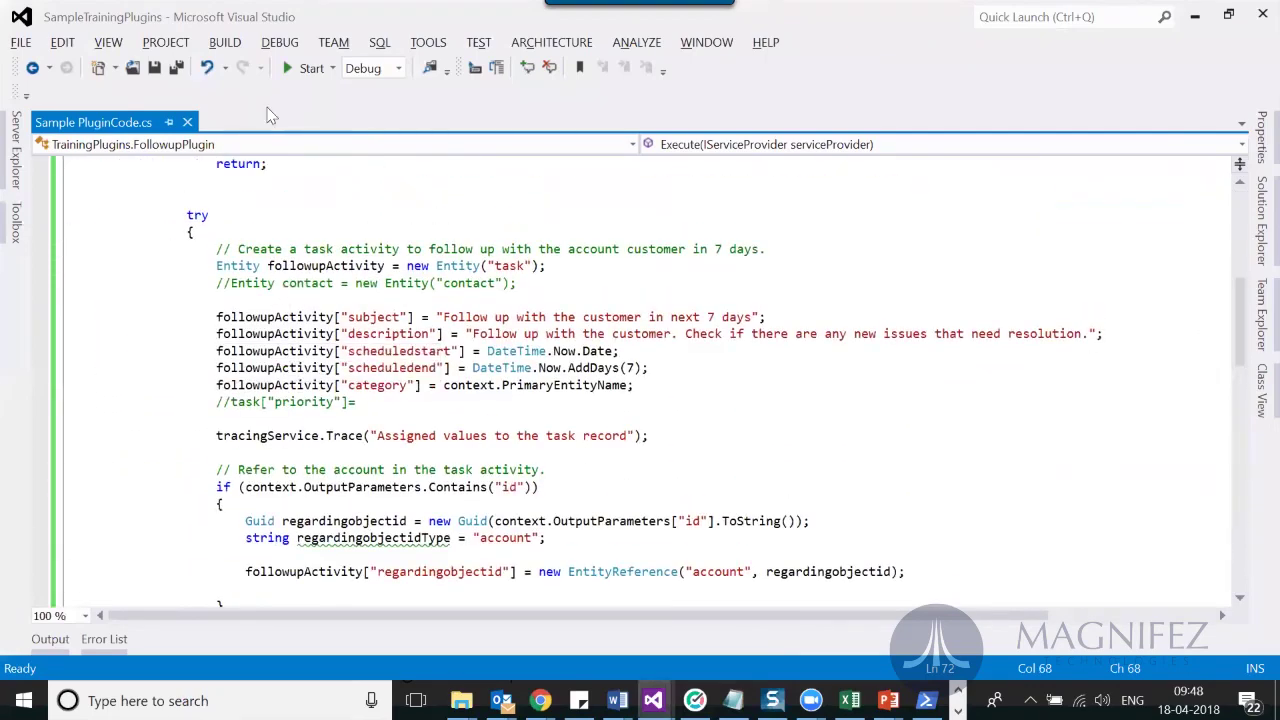
click(225, 42)
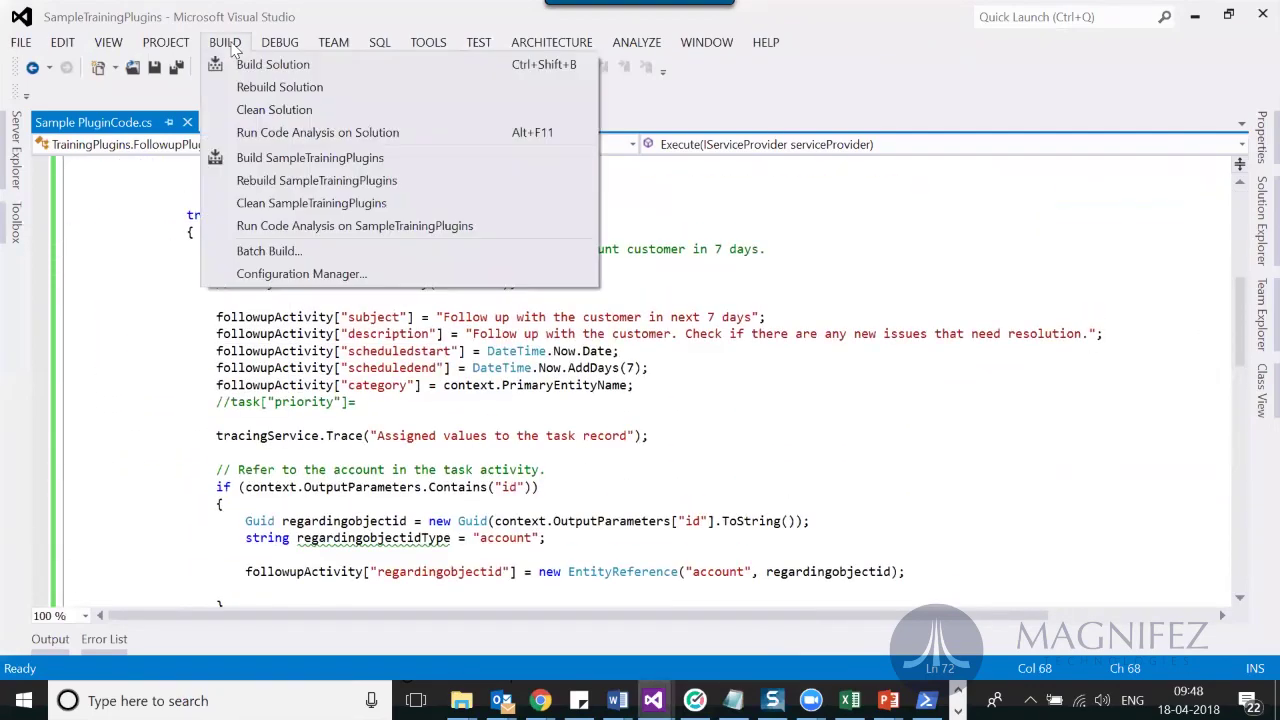
click(819, 355)
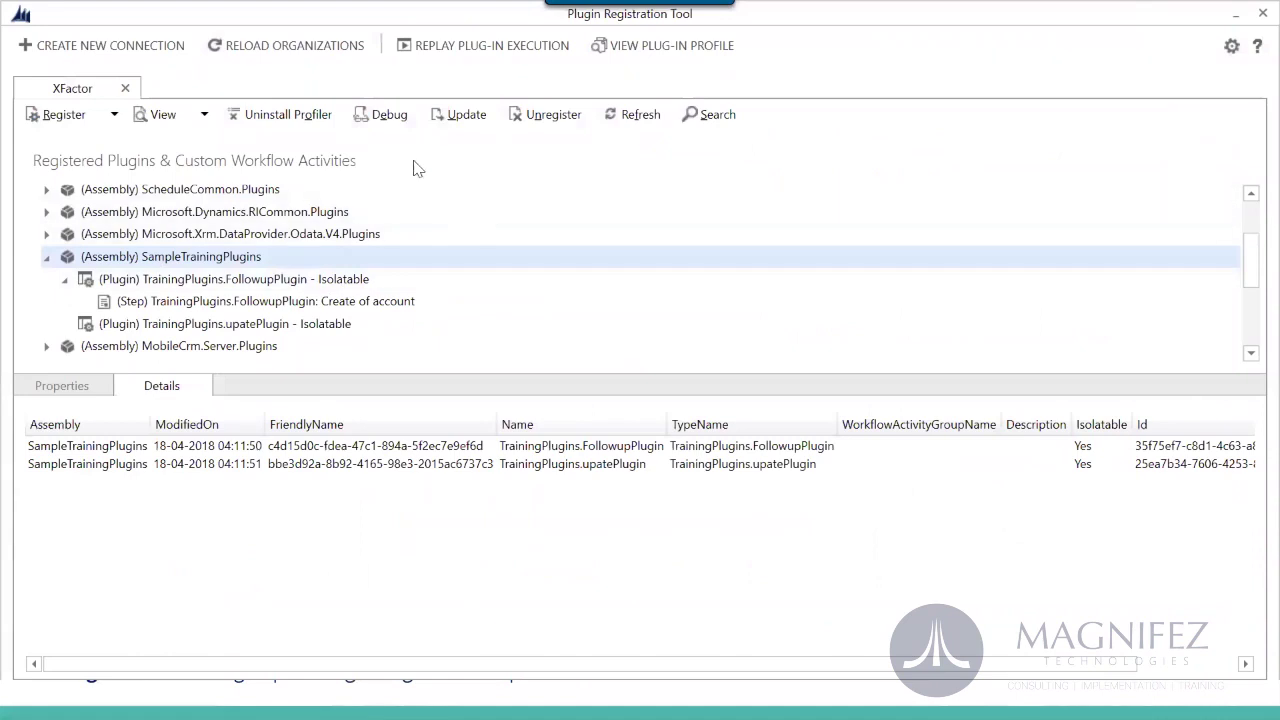
Start an update of the SampleTrainingPlugins assembly in the Plugin Registration Tool, browse the Debug folder for its DLL, and cancel the update
click(468, 114)
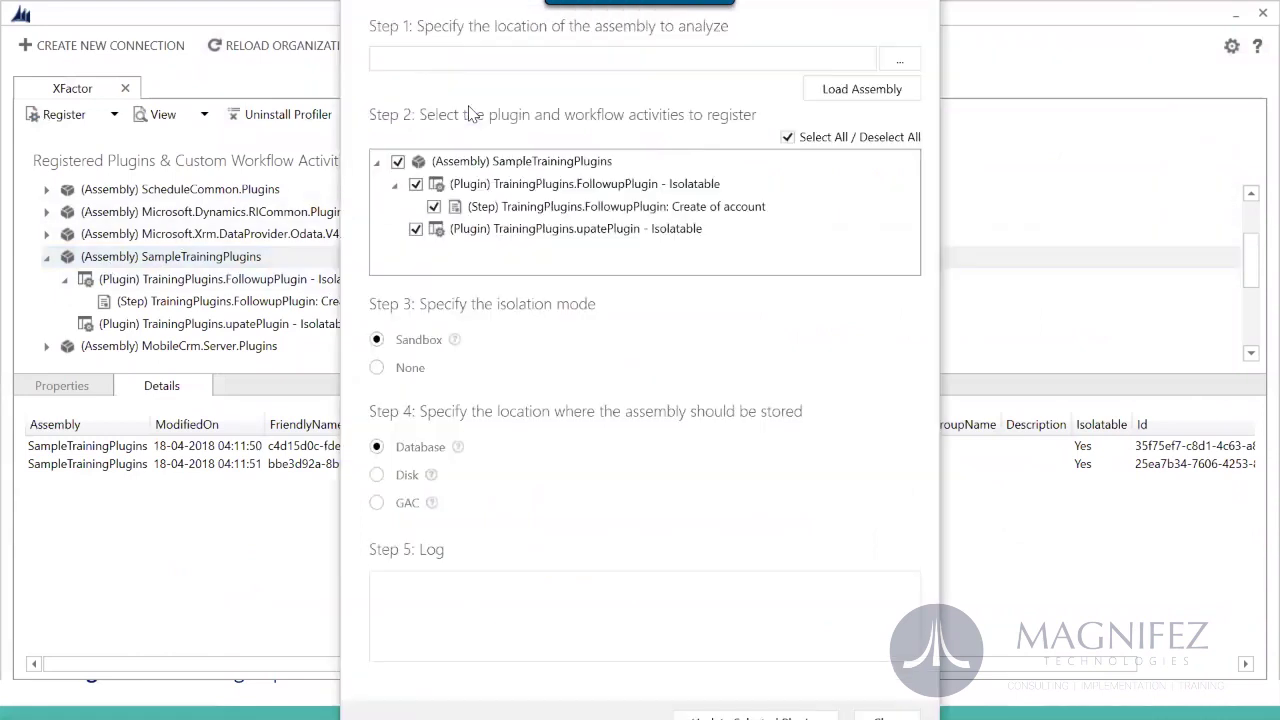
click(901, 61)
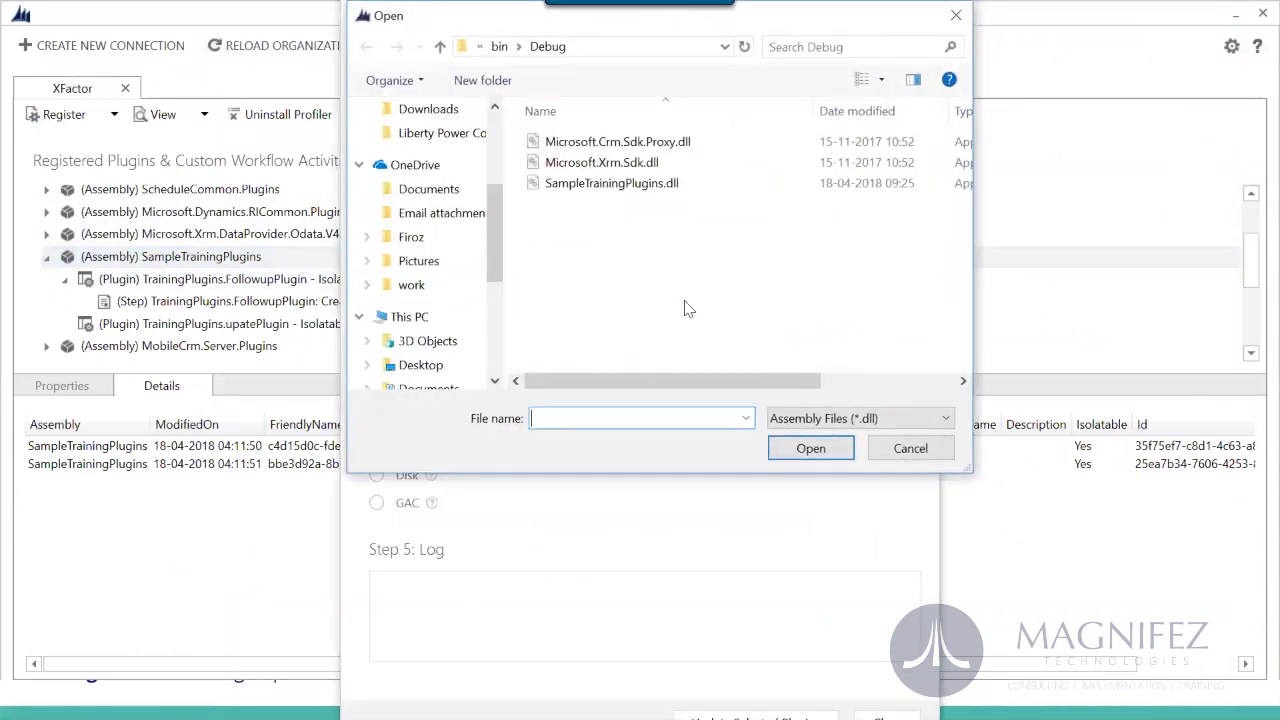
click(906, 450)
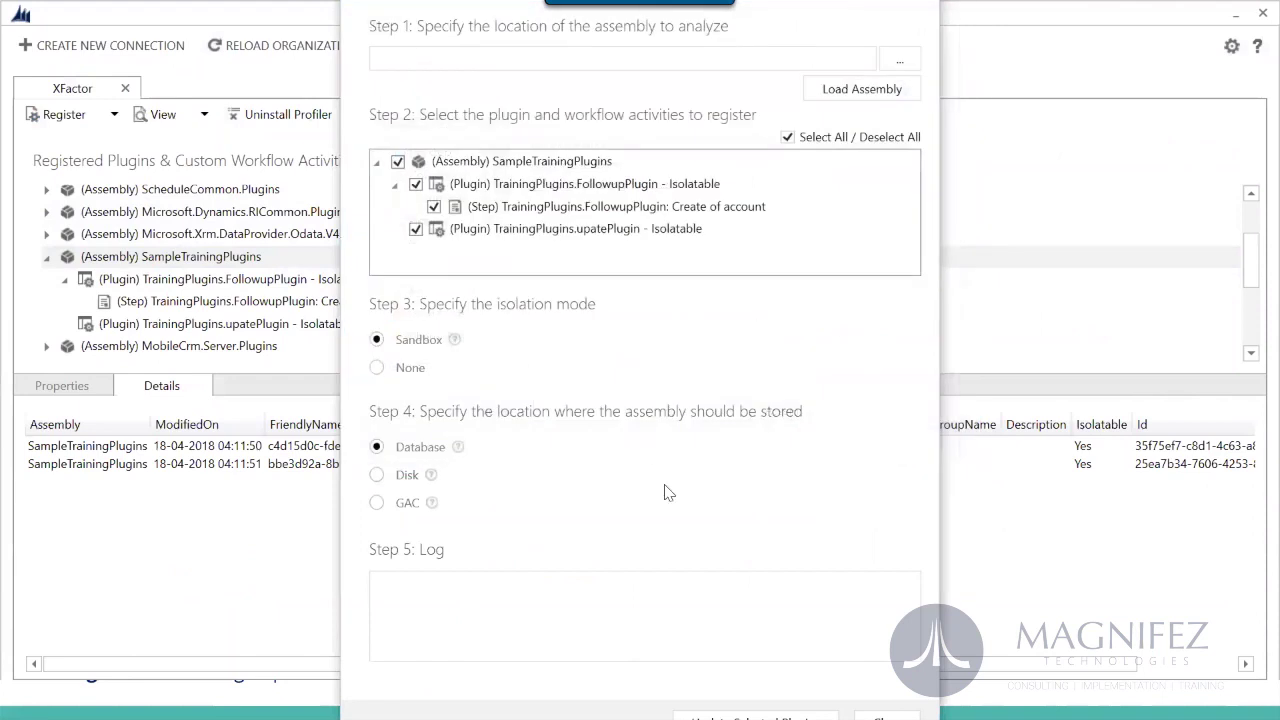
key(Escape)
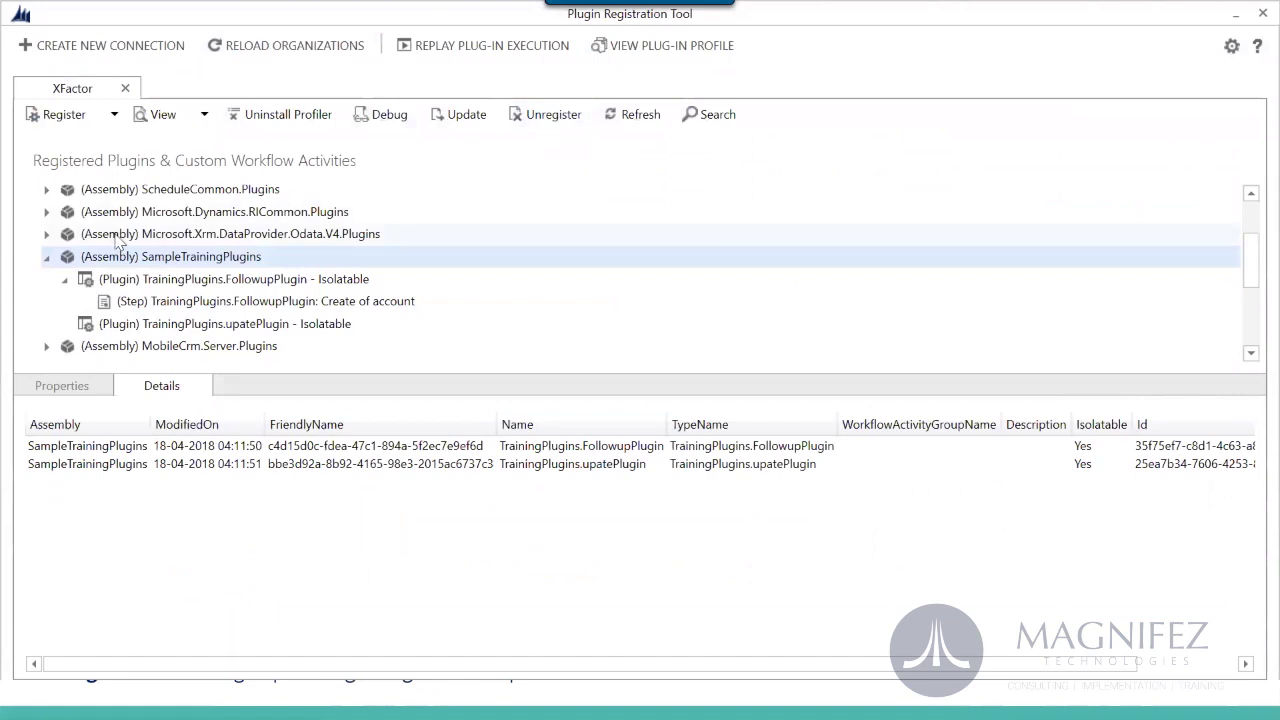
Review the SampleTrainingPlugins assembly's update options and its registered FollowupPlugin account-creation step
click(466, 120)
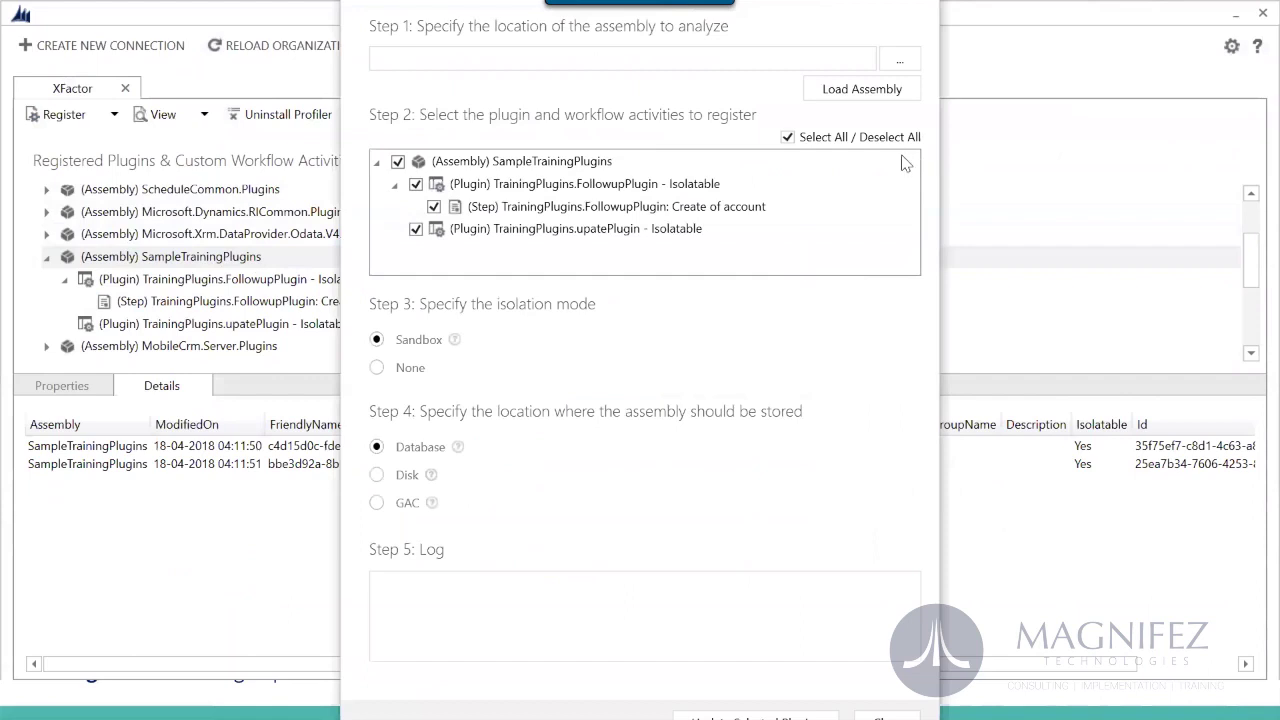
key(Escape)
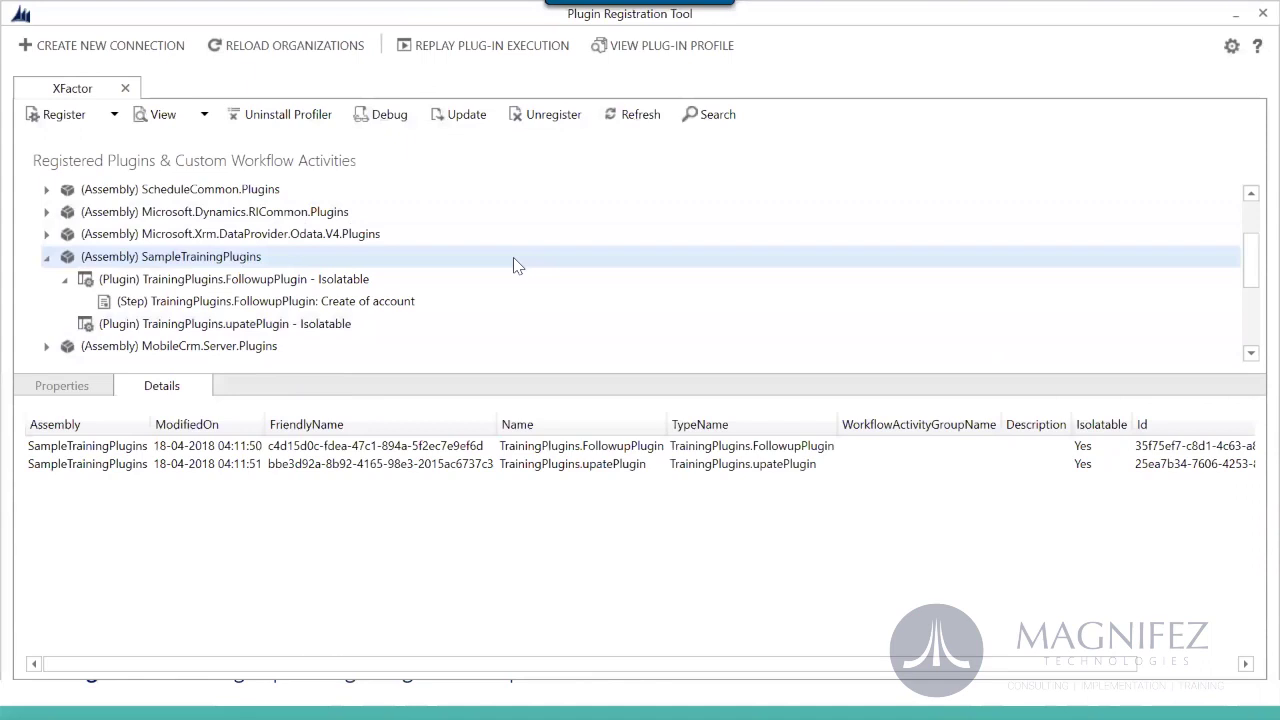
click(203, 301)
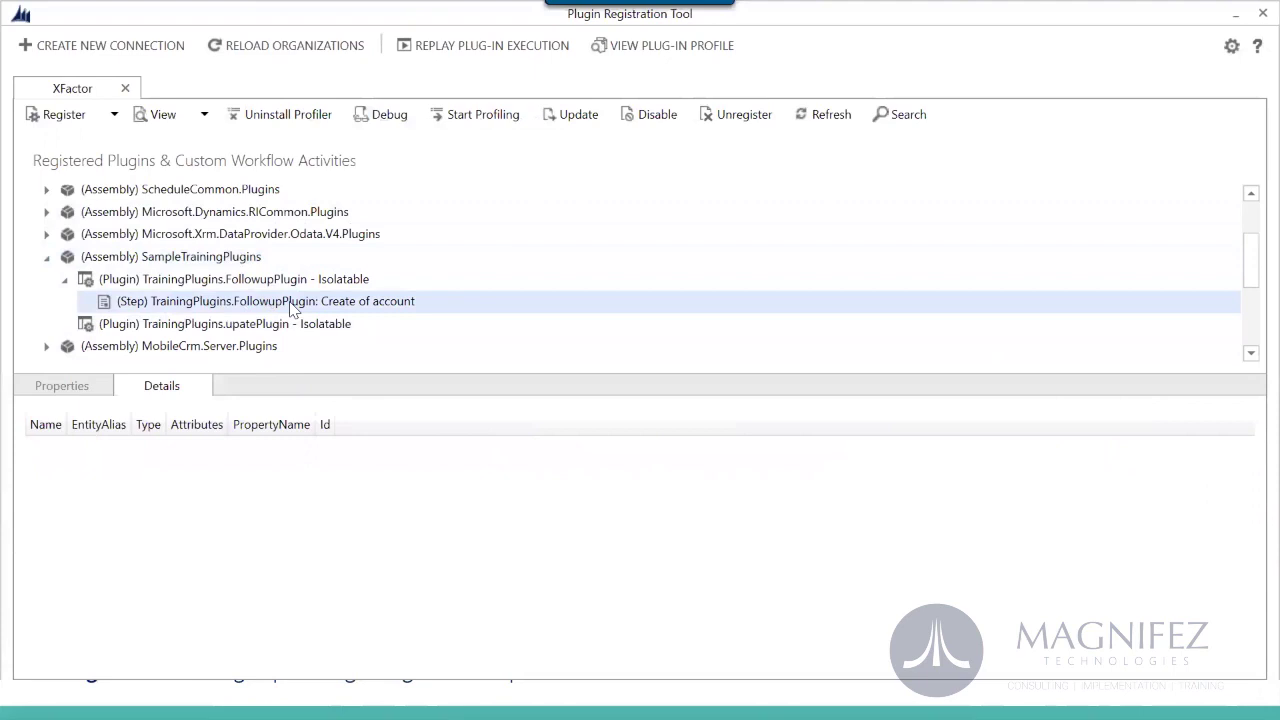
click(329, 263)
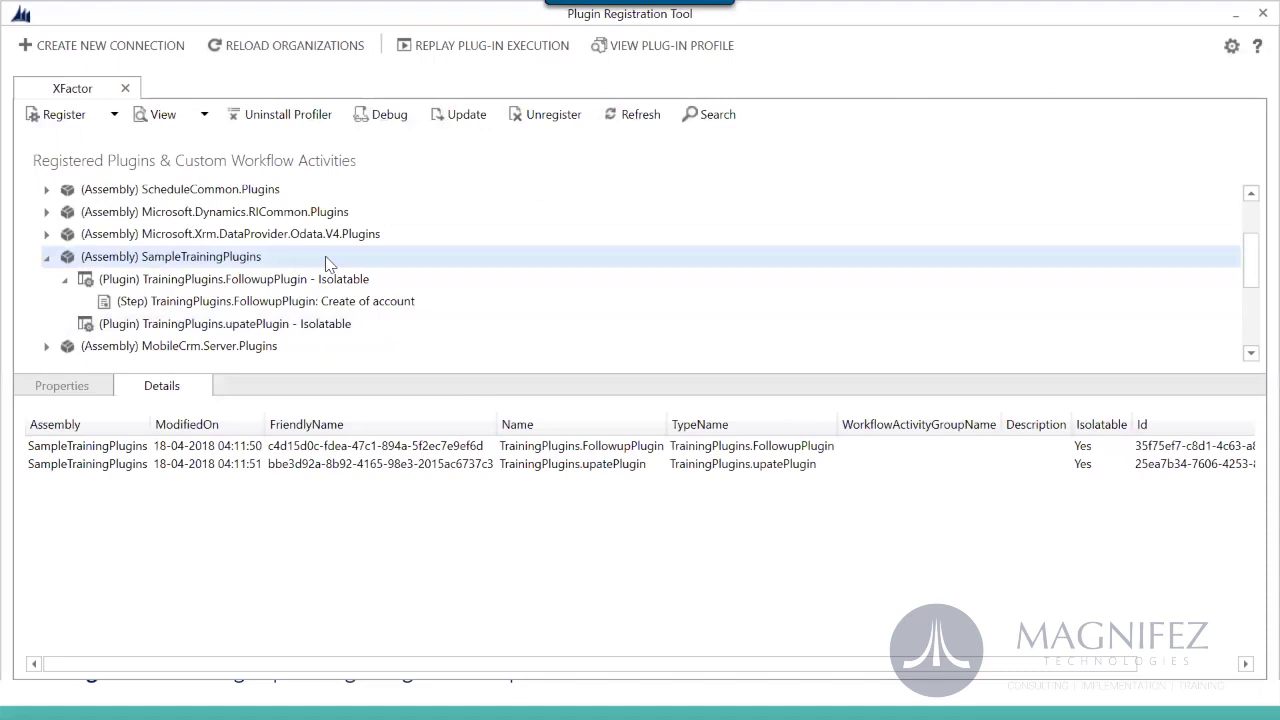
click(280, 308)
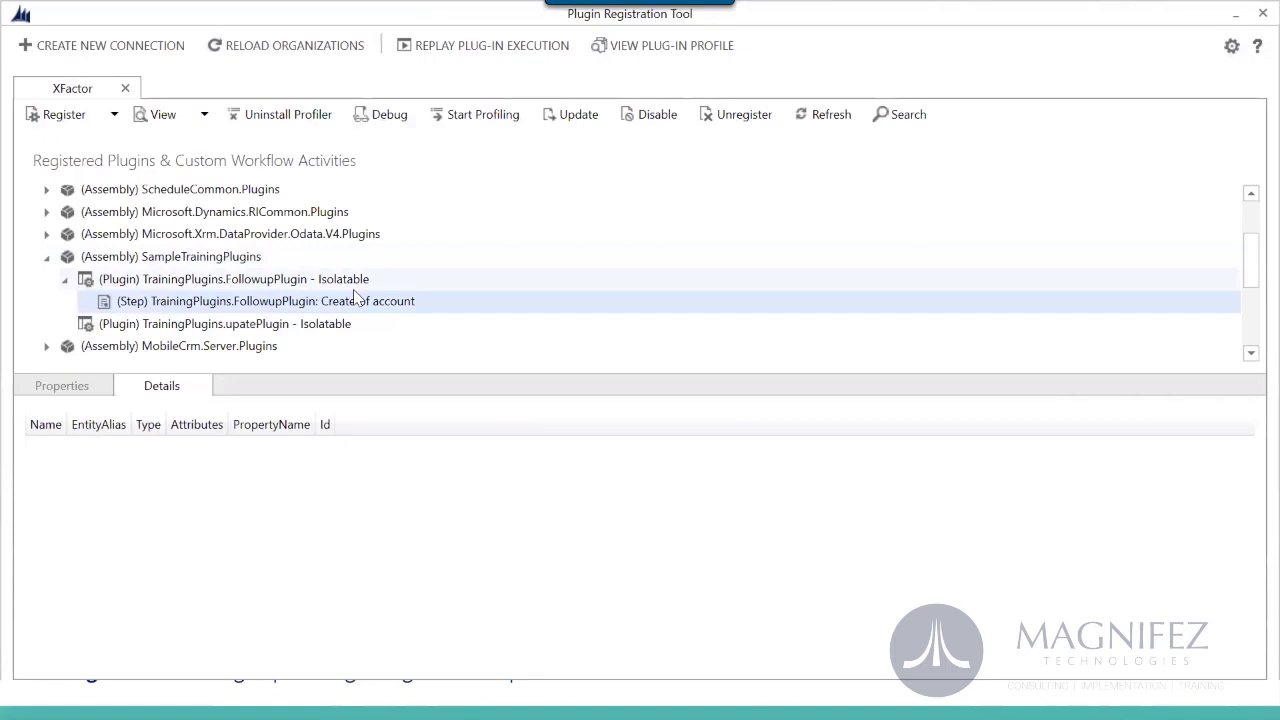
click(253, 258)
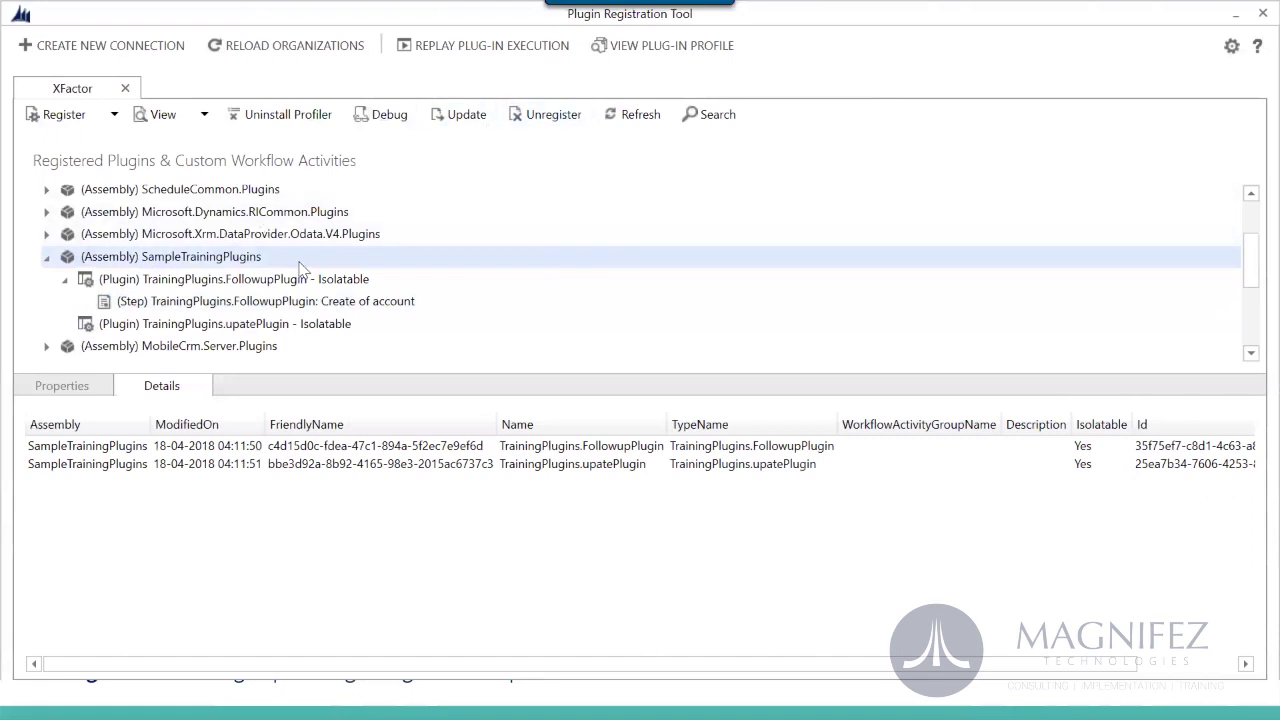
Look up the DLL files in the Debug folder for a SampleTrainingPlugins assembly update, and cancel the update
click(477, 122)
click(896, 62)
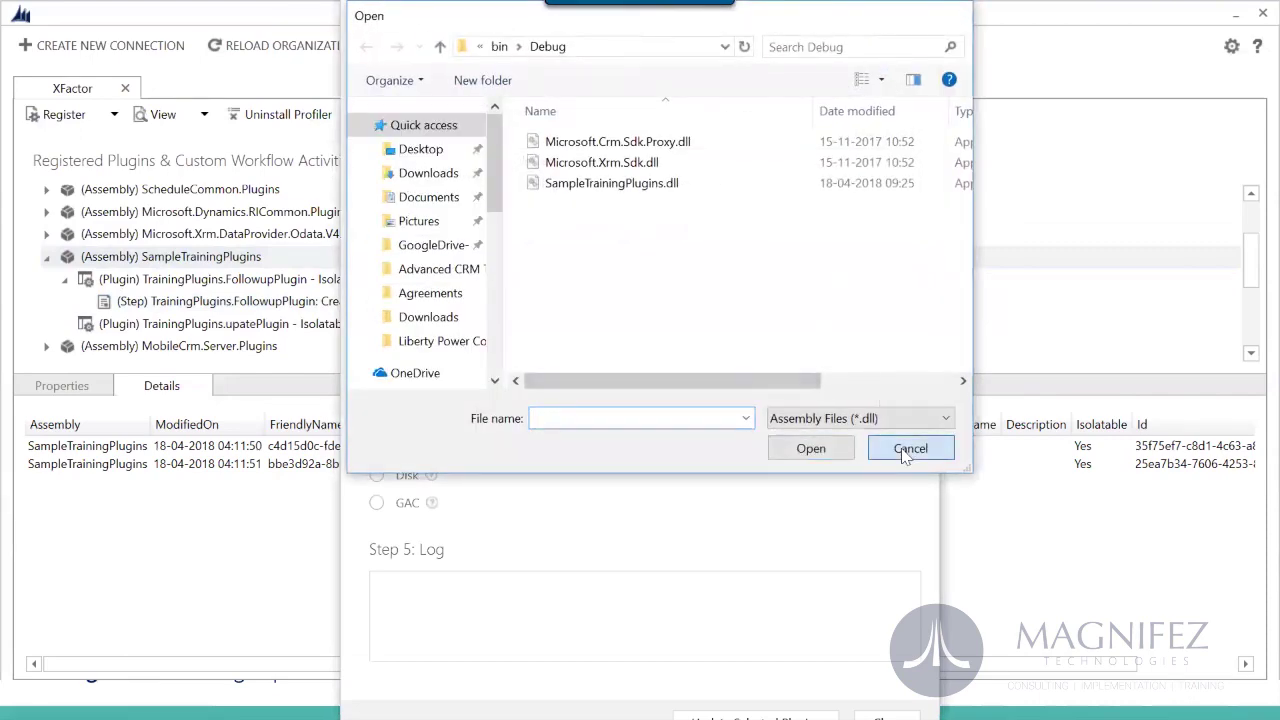
click(905, 450)
key(Escape)
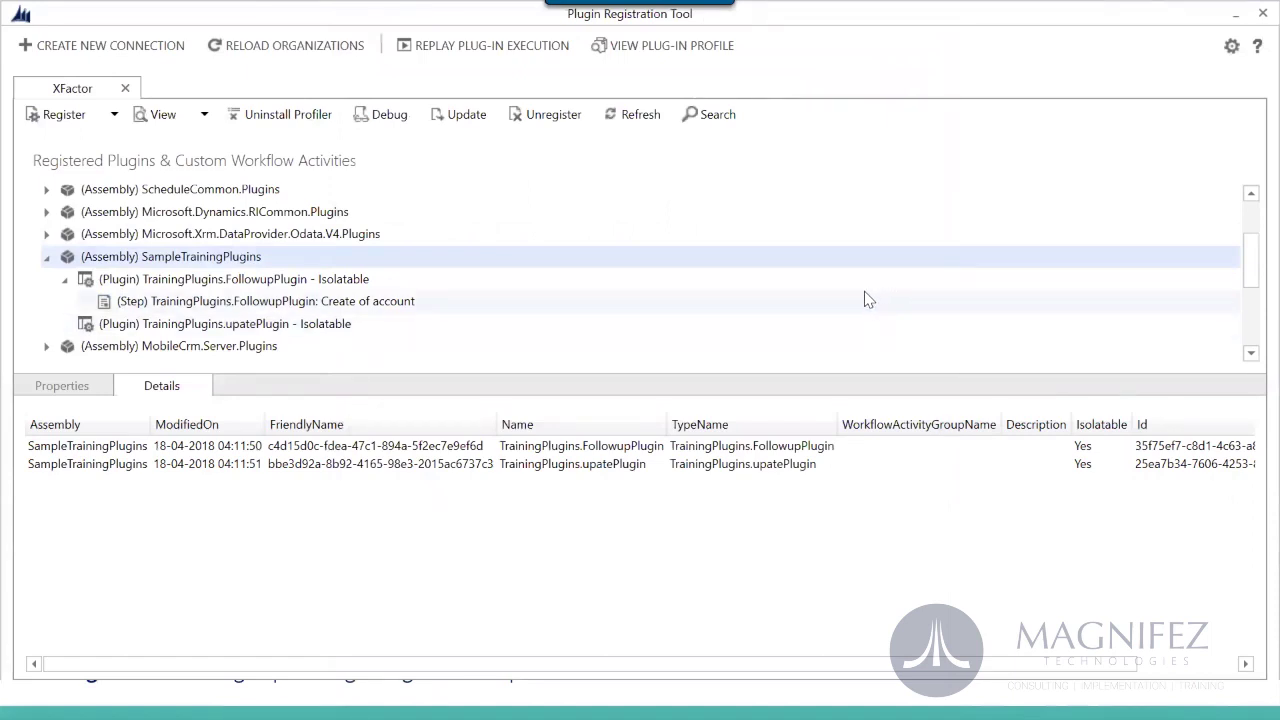
Start registering a new FollowupPlugin step with the message Update and account as the primary entity
click(373, 310)
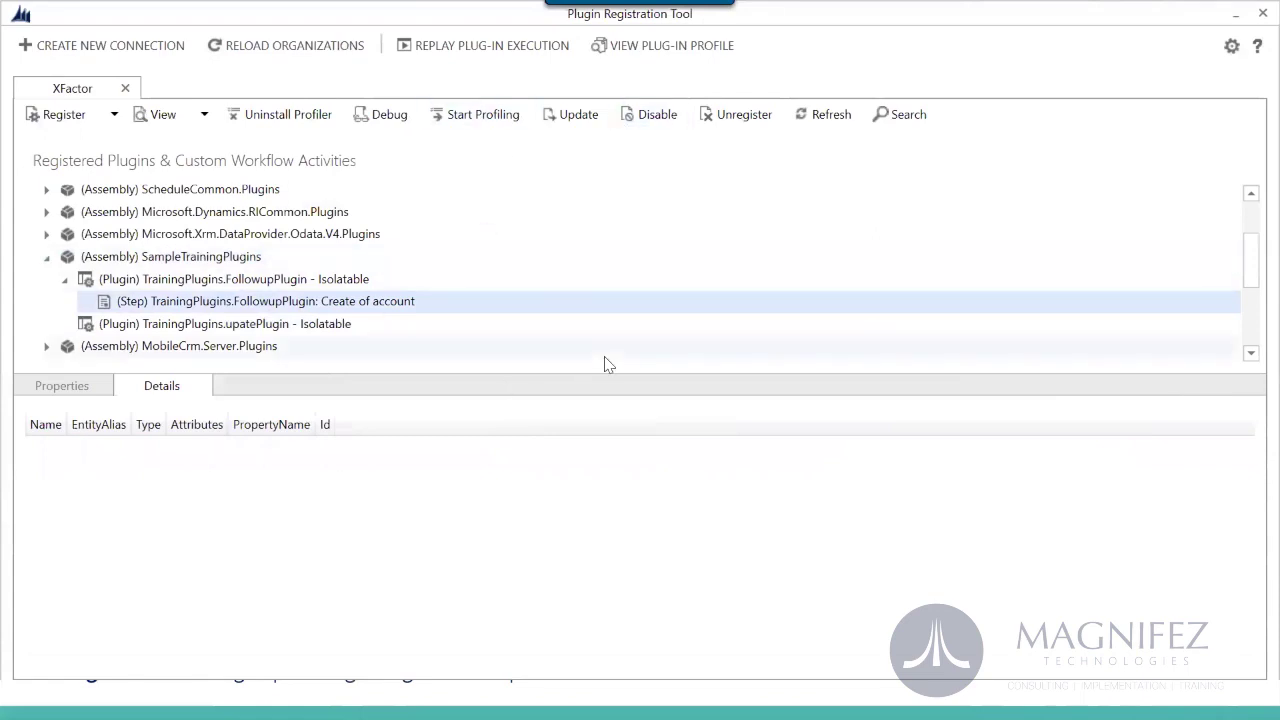
click(299, 284)
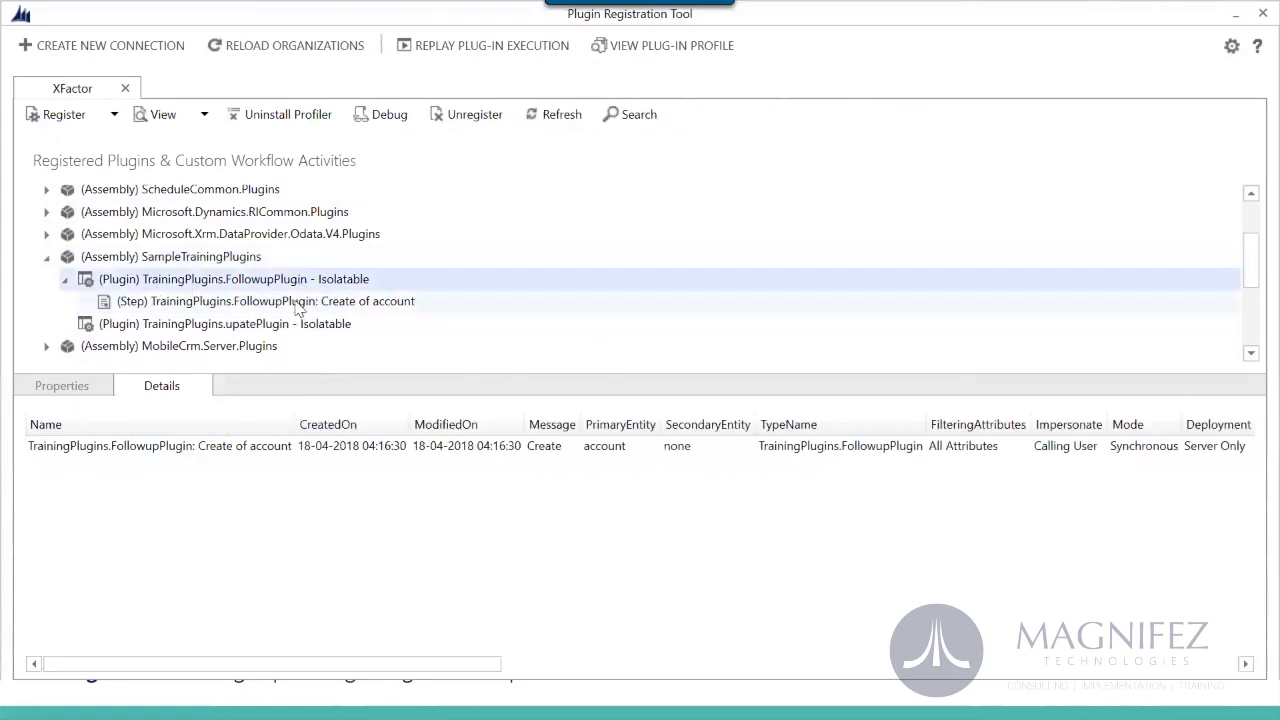
click(298, 306)
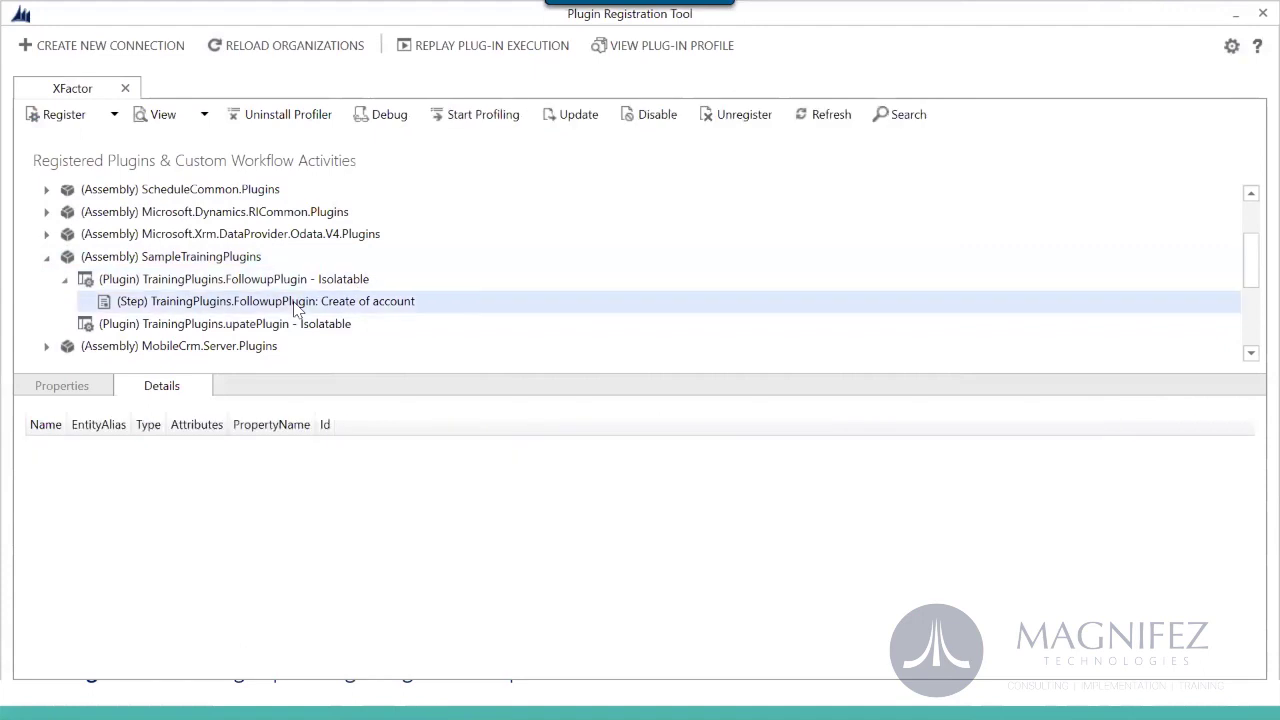
click(115, 115)
click(160, 174)
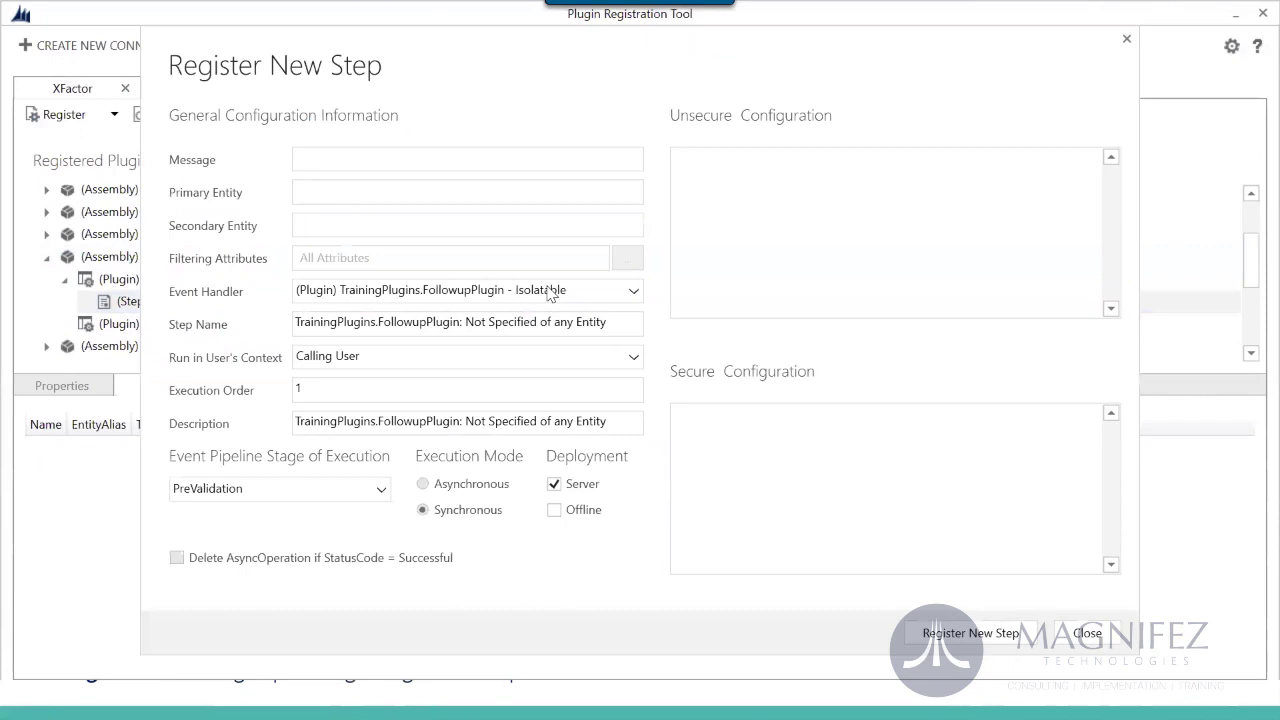
click(437, 158)
text(Update)
key(Tab)
text(a)
key(Tab)
key(Tab)
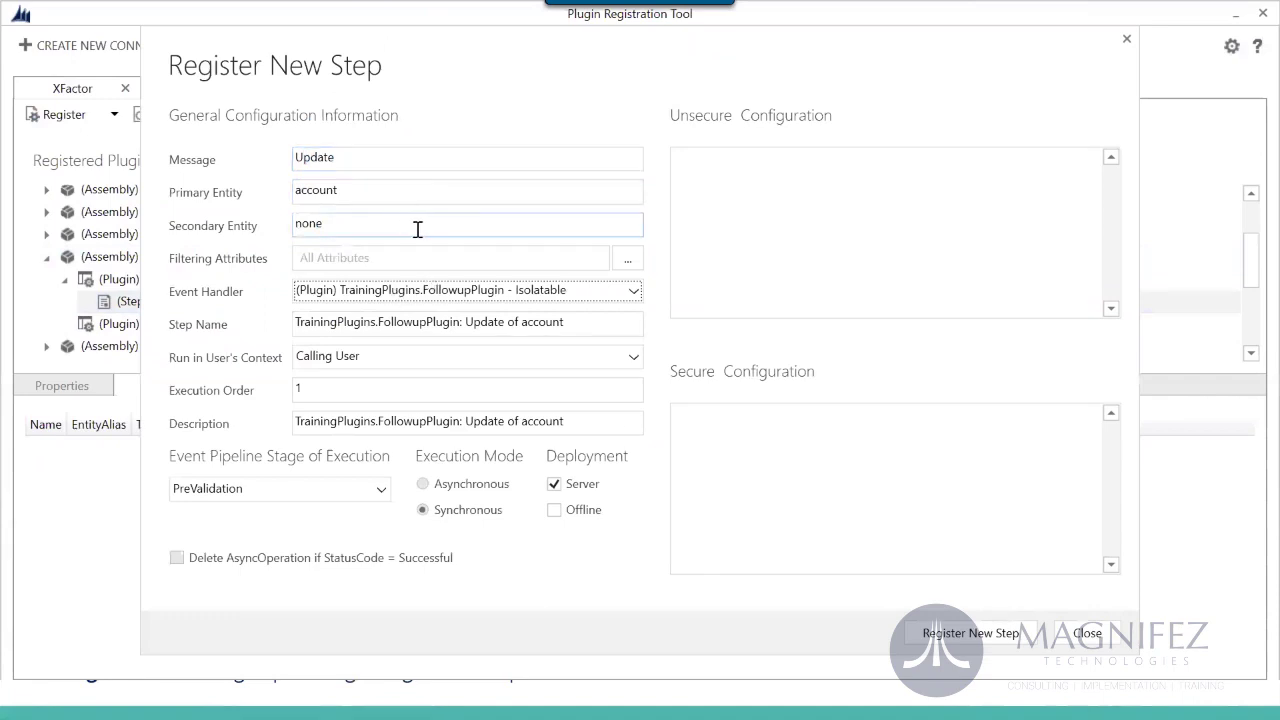
Limit the new step's filtering attributes to Account Name, Account Number and Account Rating
click(628, 259)
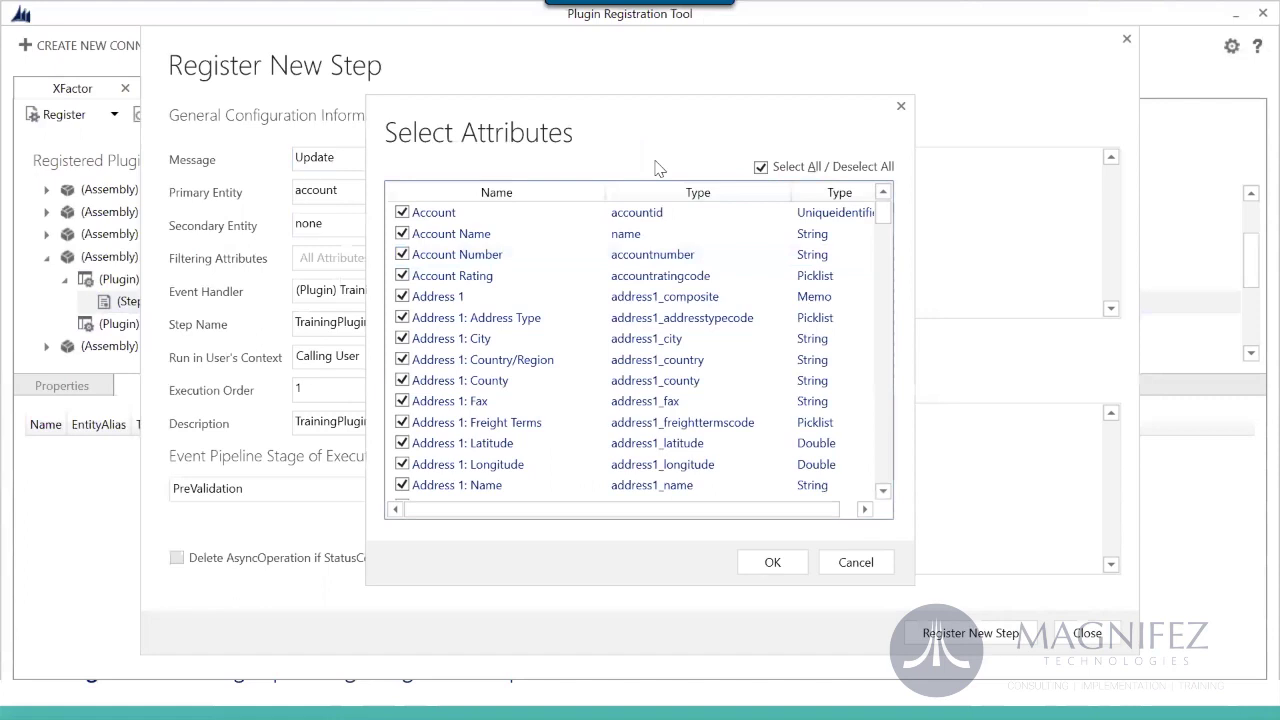
click(761, 167)
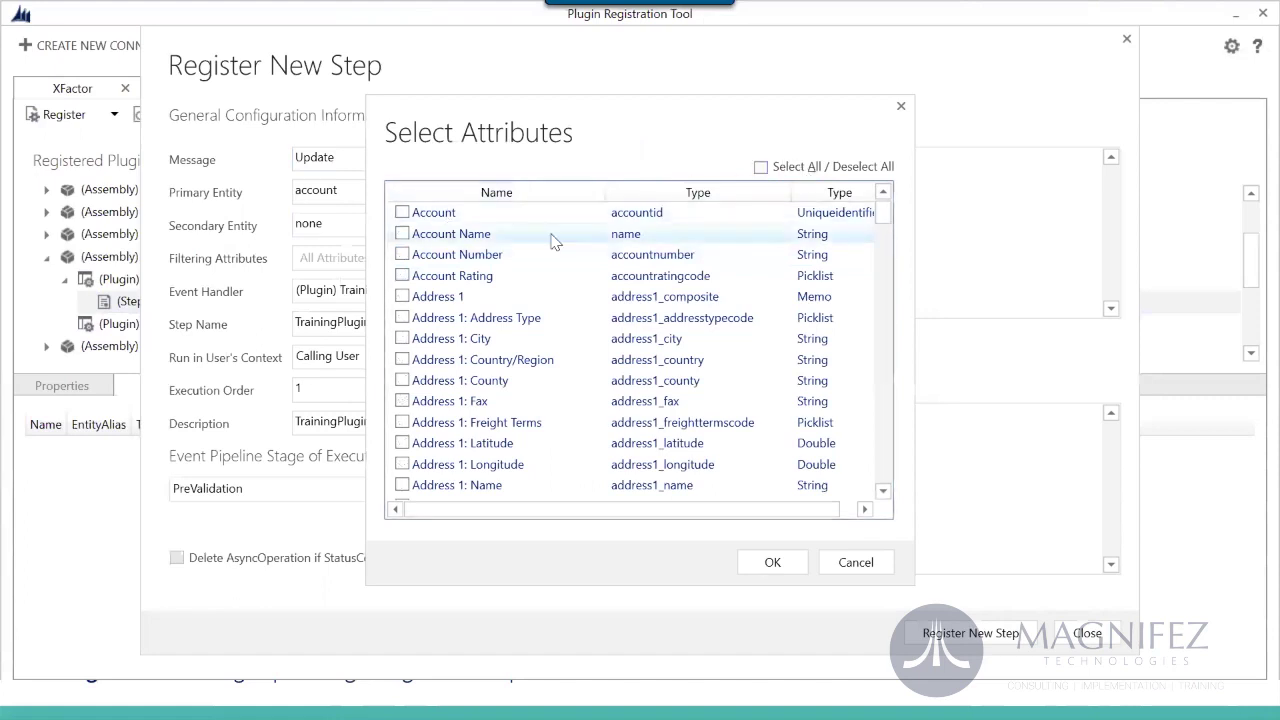
click(401, 254)
click(401, 233)
click(401, 275)
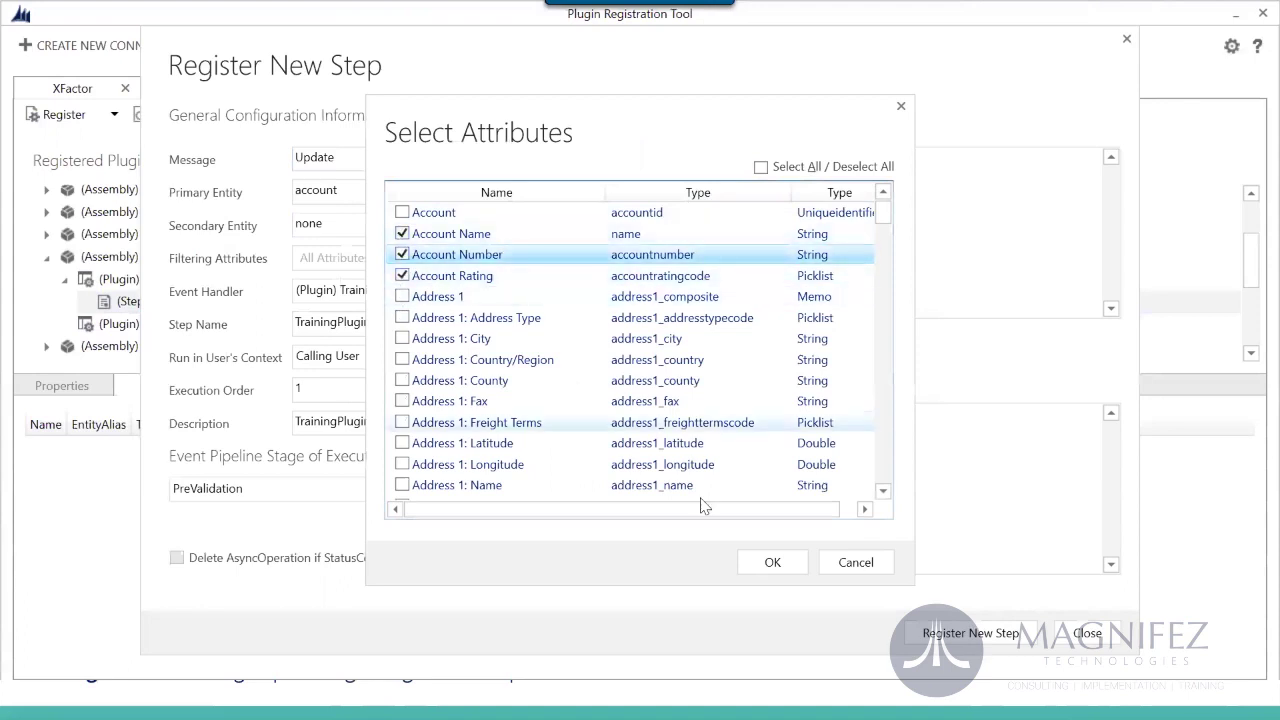
click(770, 565)
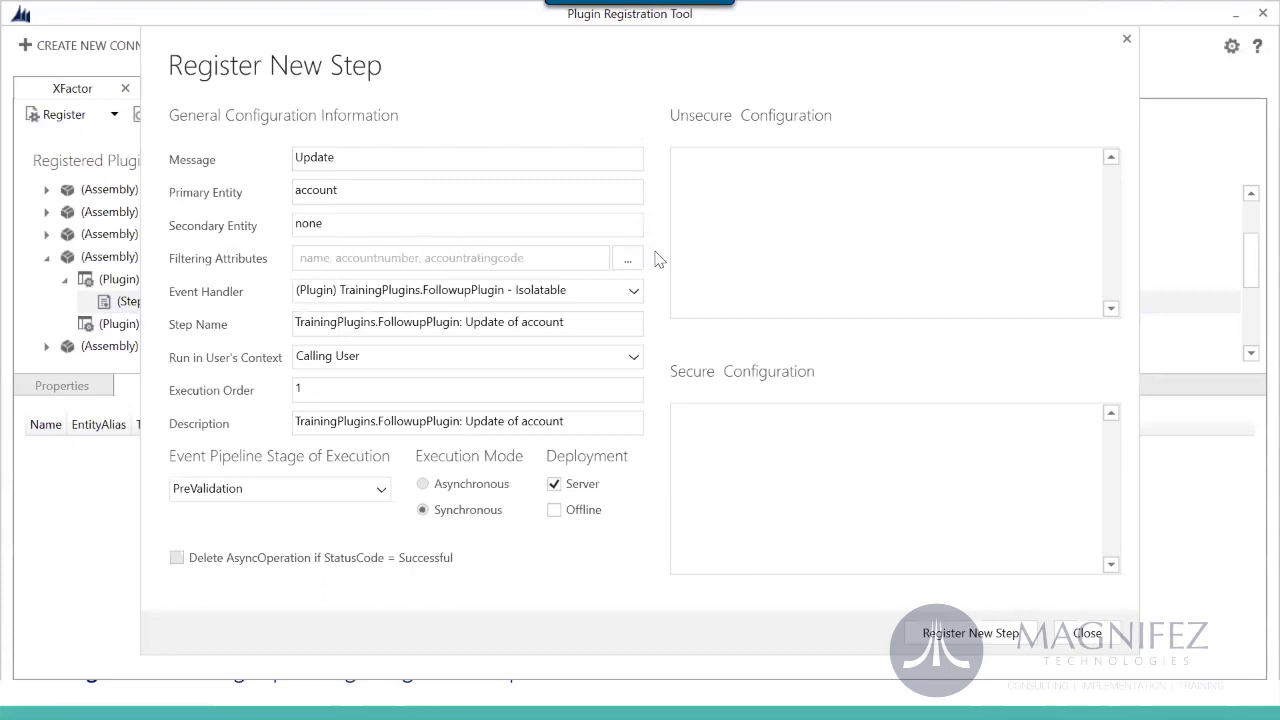
Set the event pipeline stage to PreOperation and register the new account update step
click(391, 161)
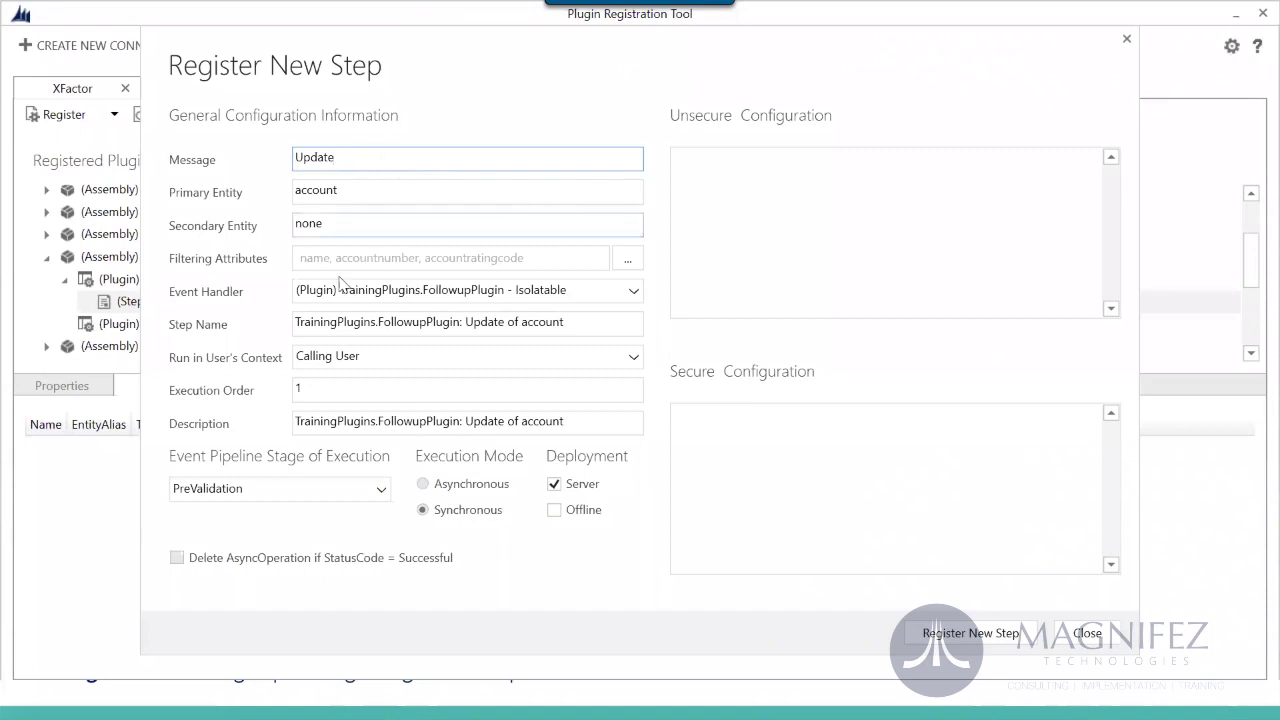
click(378, 490)
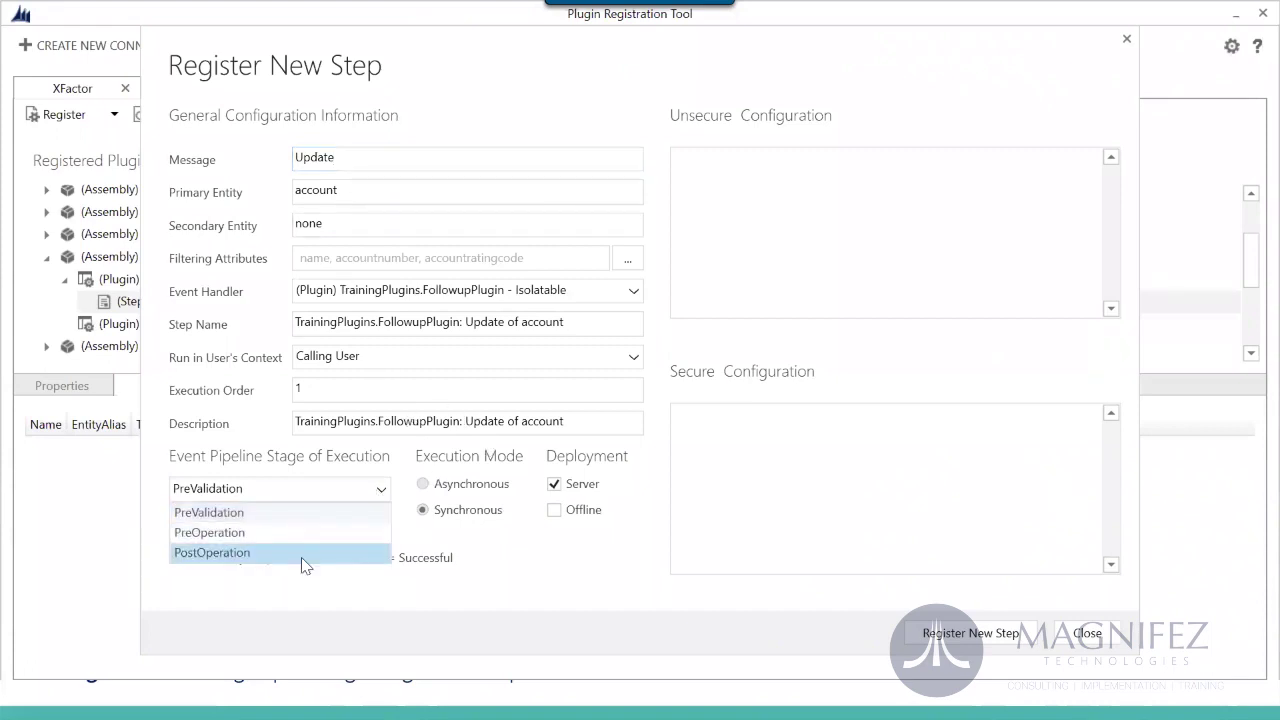
click(300, 532)
click(970, 633)
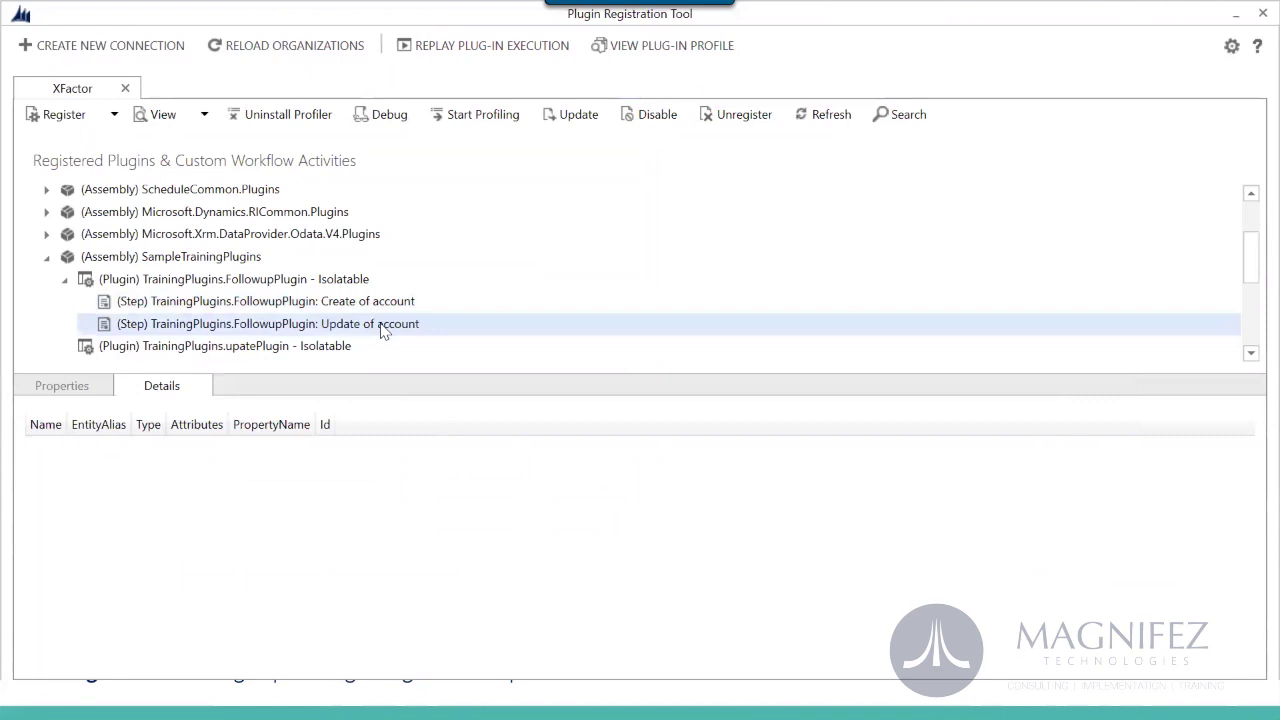
Review the details of FollowupPlugin and its Create of account and Update of account steps
click(292, 284)
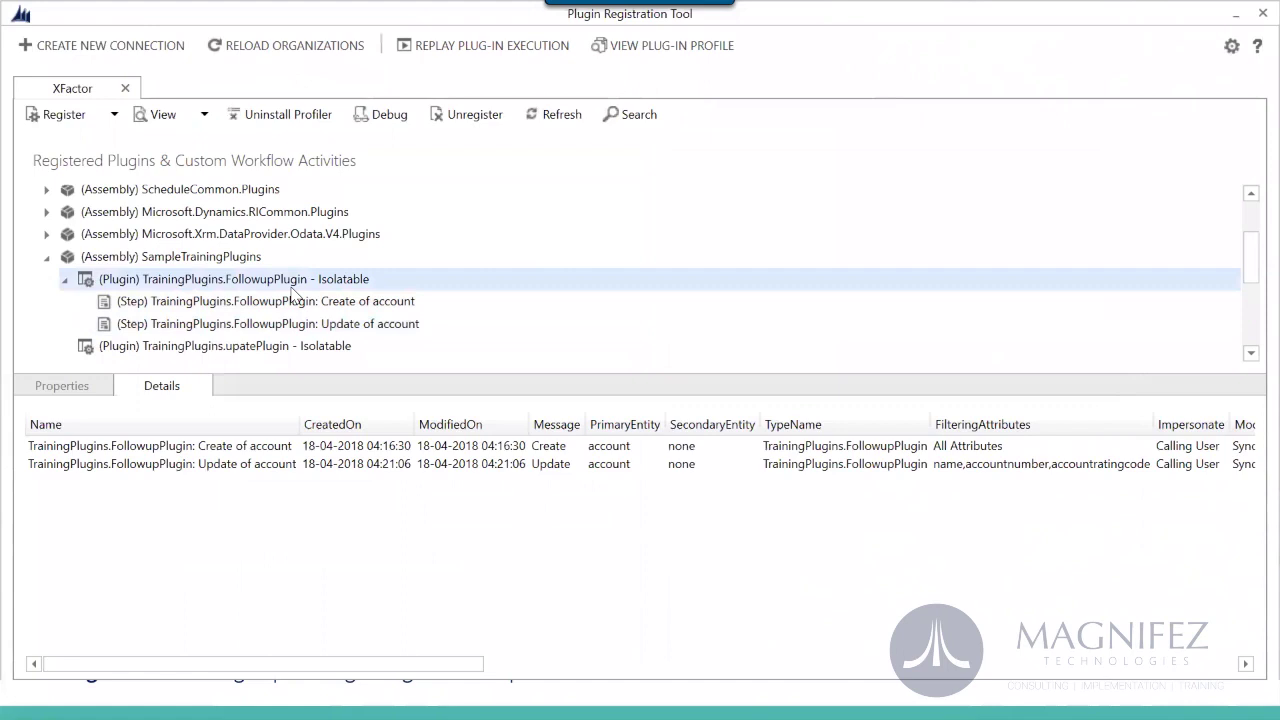
click(310, 307)
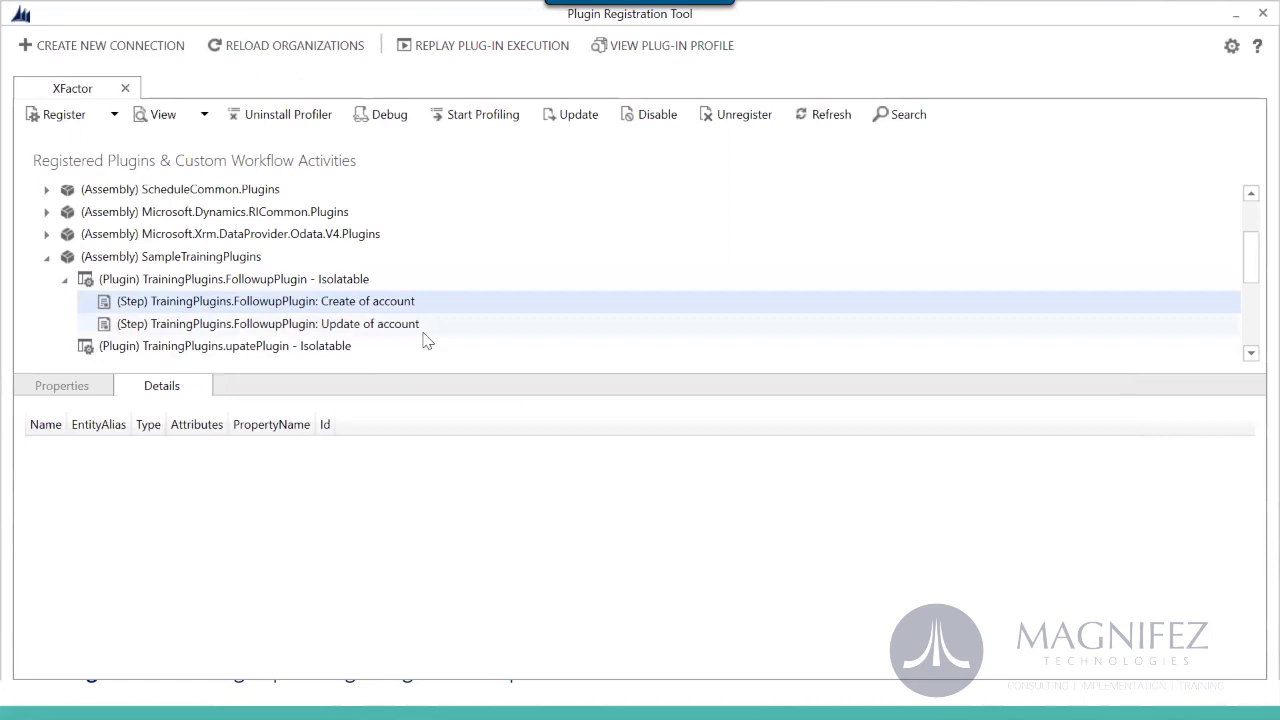
click(381, 336)
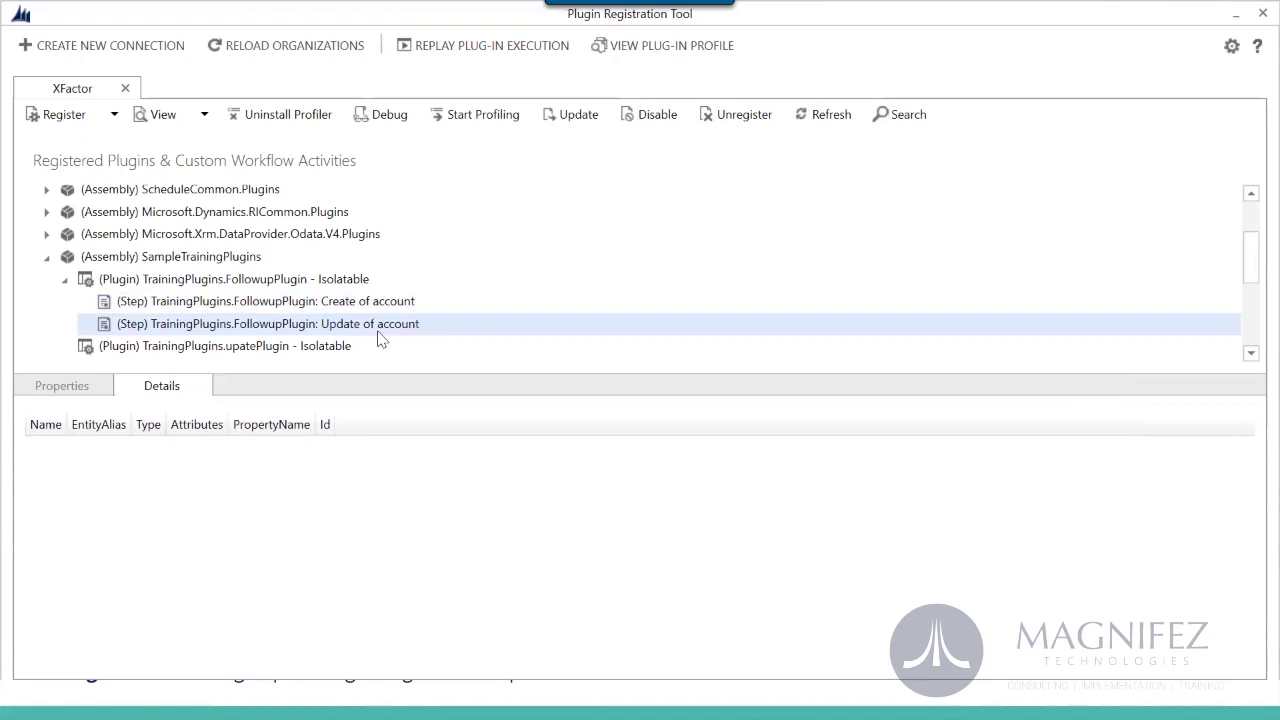
click(297, 310)
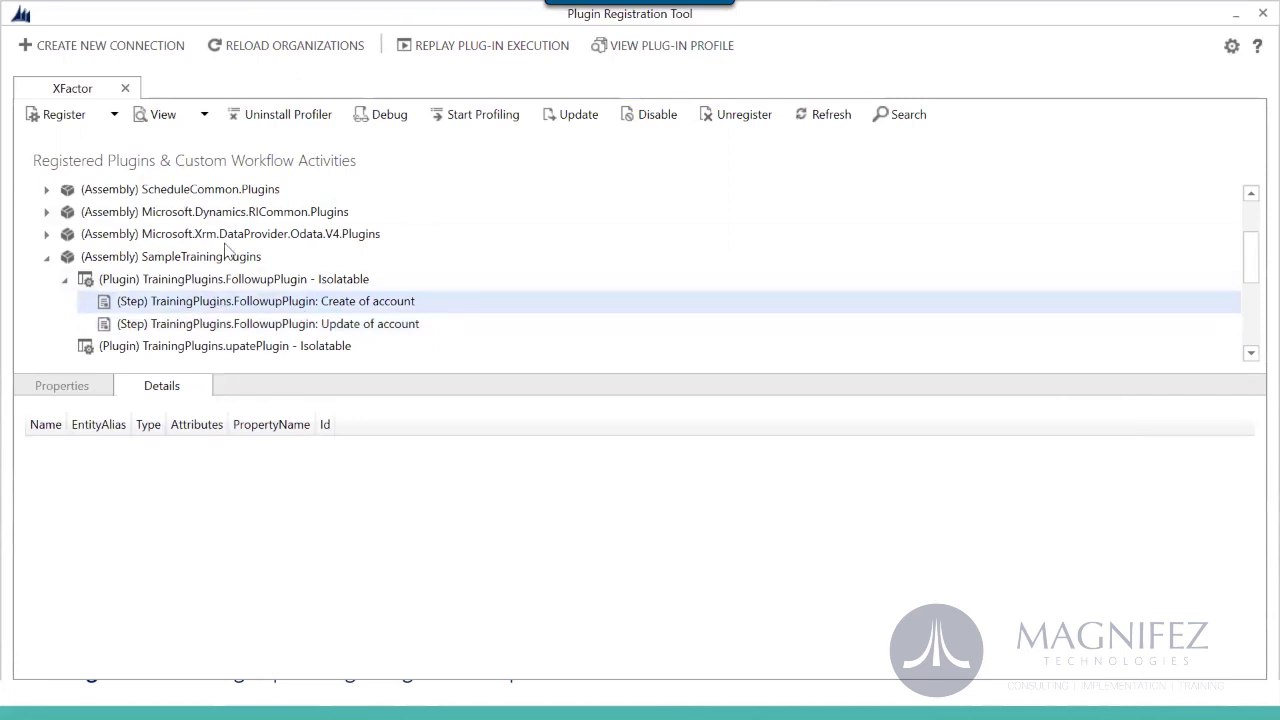
click(114, 114)
Open the Update of account step for editing, check its configuration and message, and close it without updating
click(418, 324)
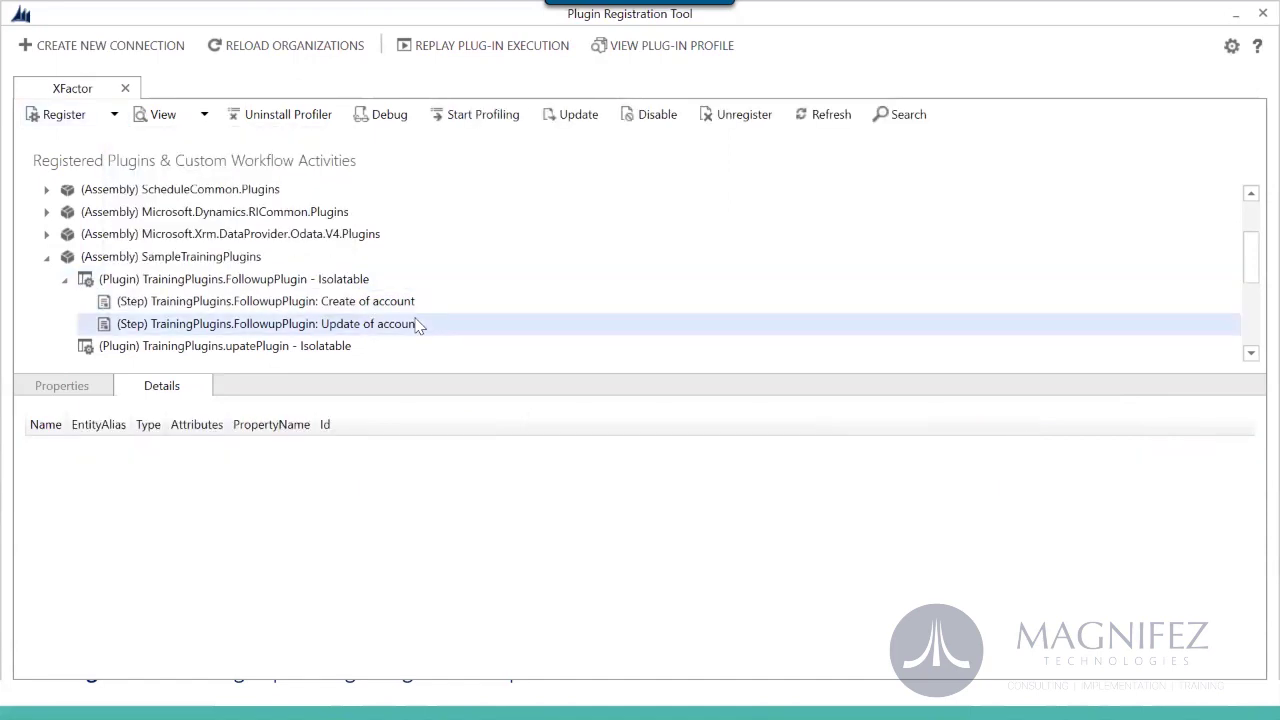
double_click(418, 324)
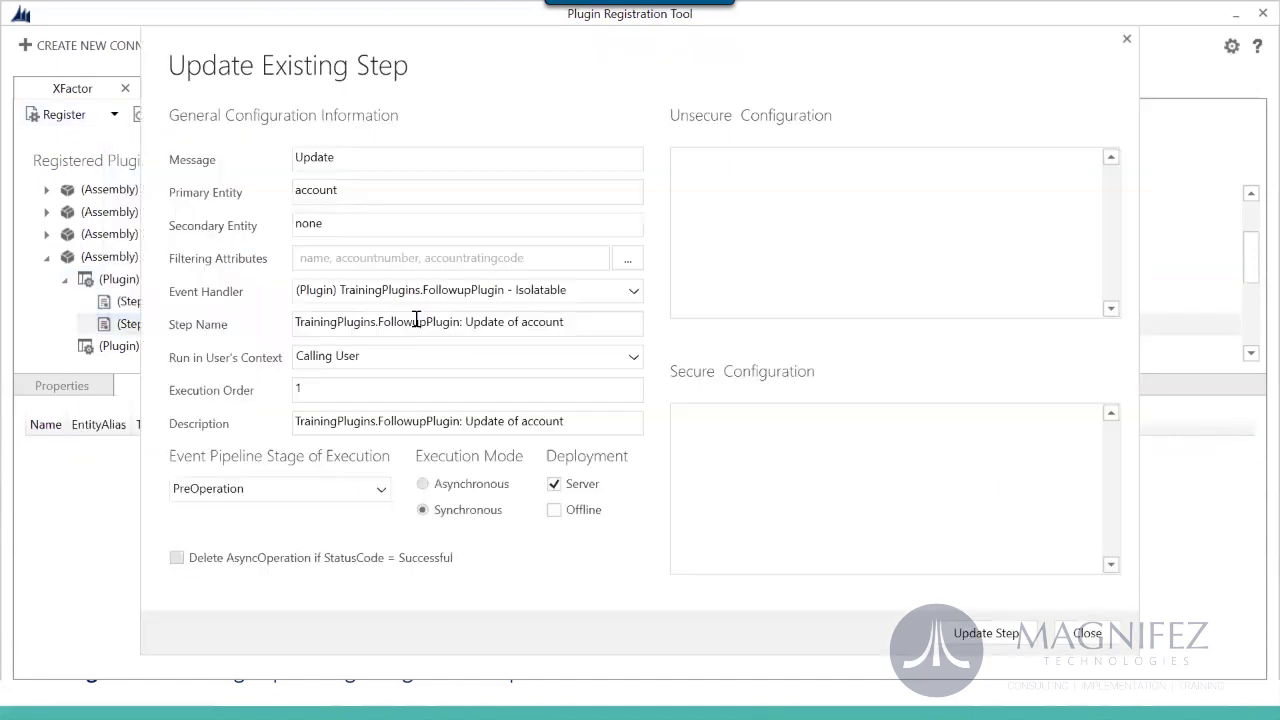
click(1088, 636)
double_click(338, 330)
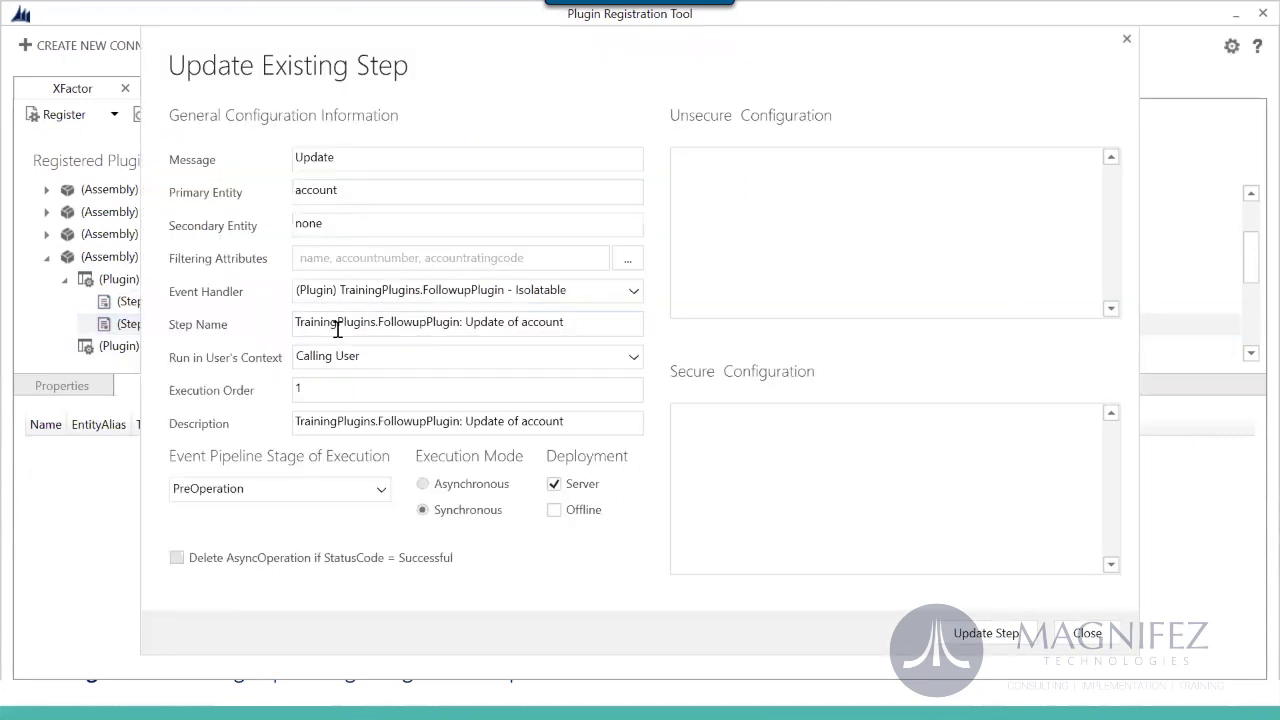
double_click(366, 151)
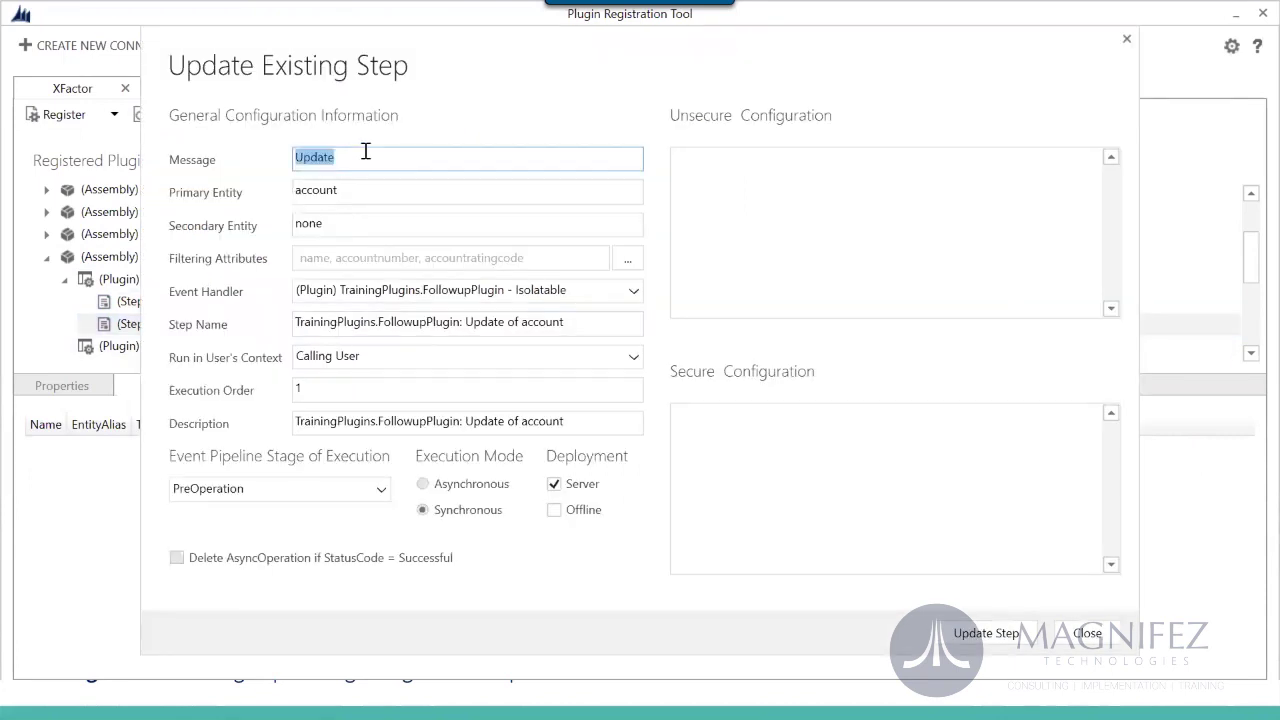
click(1062, 638)
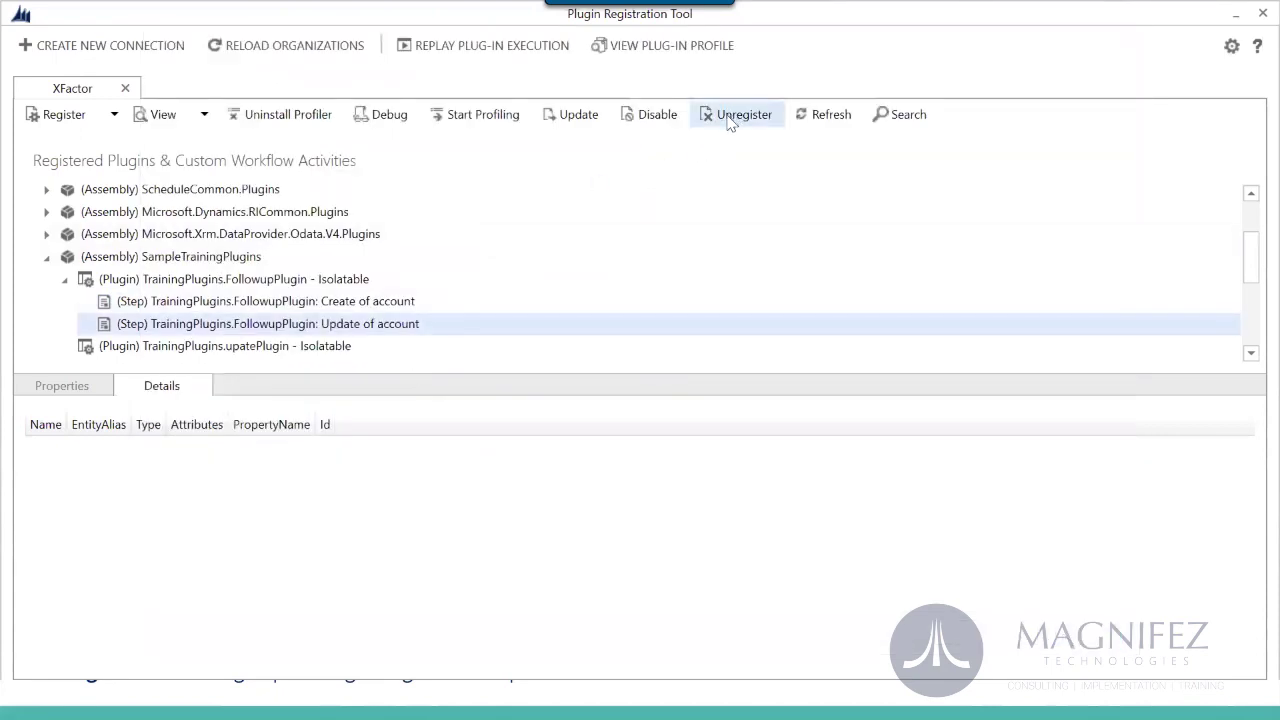
Start unregistering the Update of account step and decline the confirmation
click(731, 118)
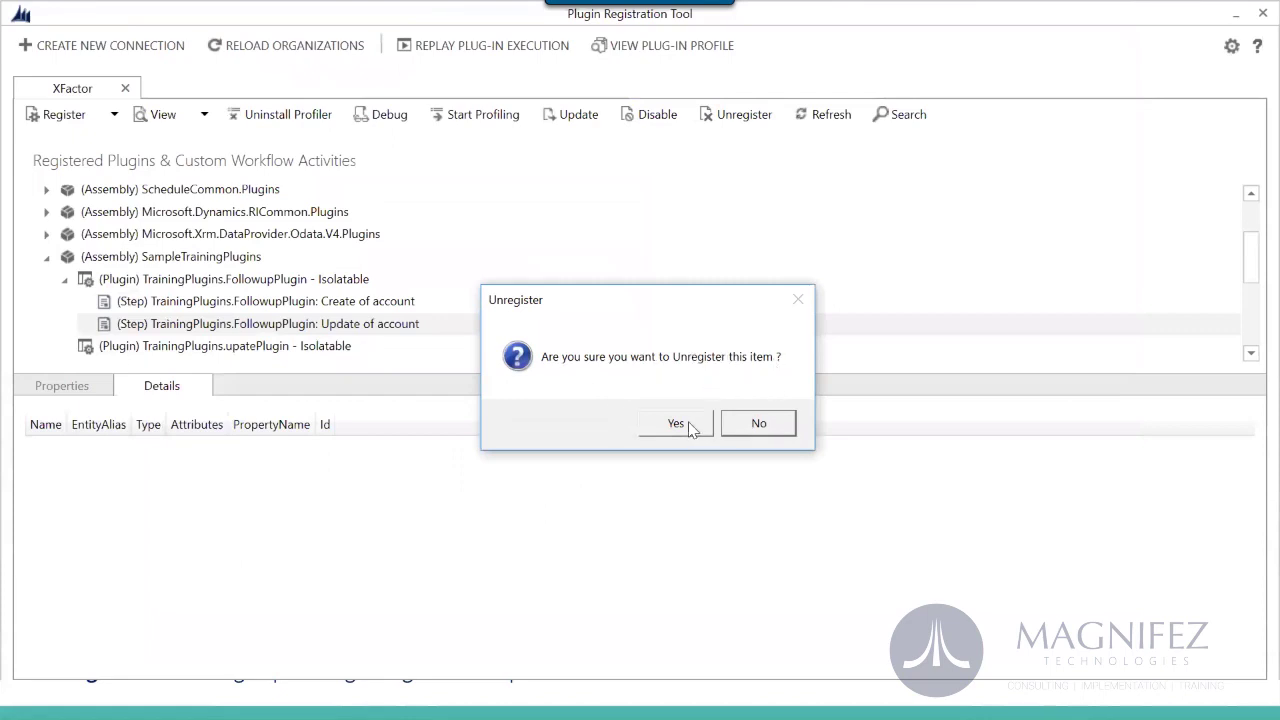
click(752, 423)
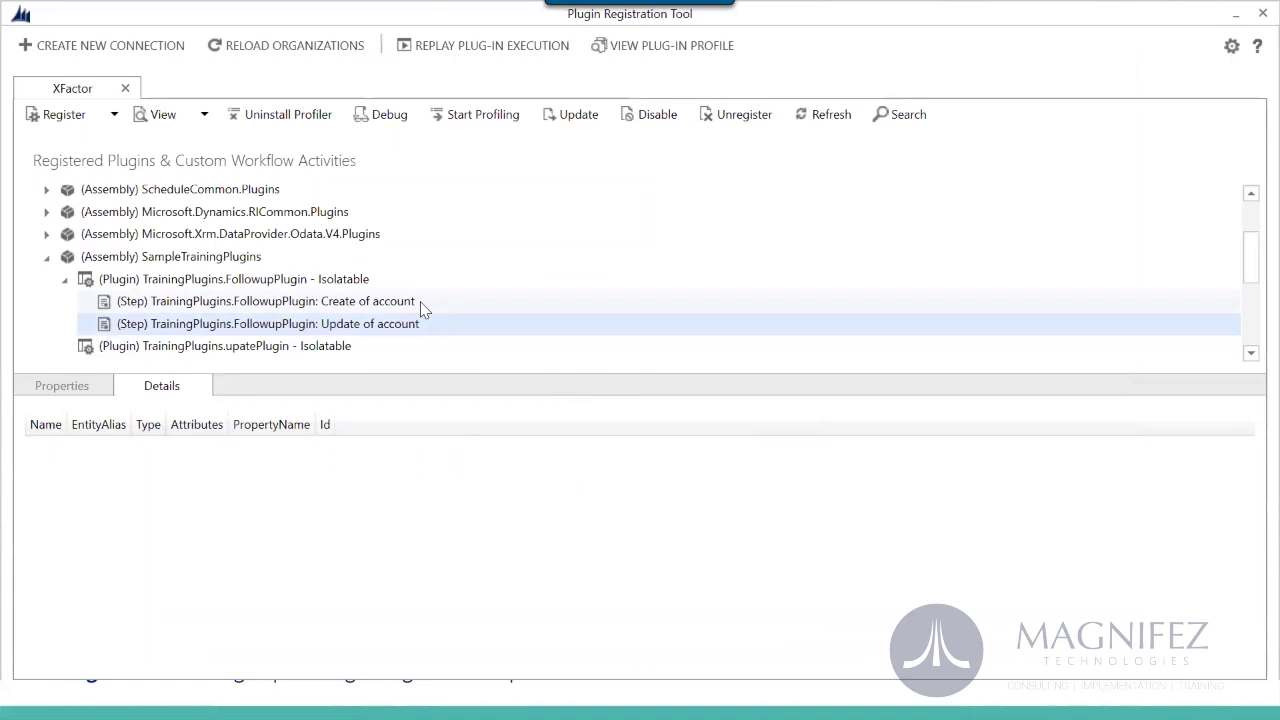
Disable FollowupPlugin's Update of account step and compare it with the Create of account step
click(280, 281)
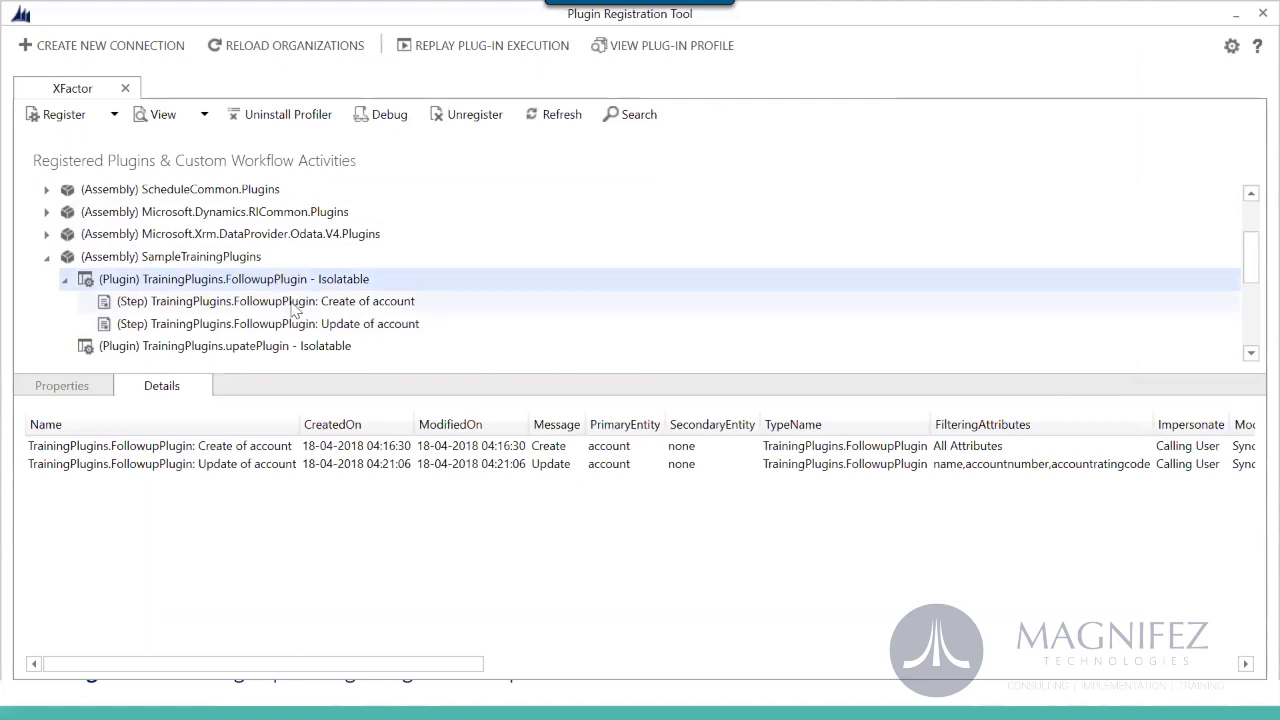
click(247, 330)
right_click(249, 331)
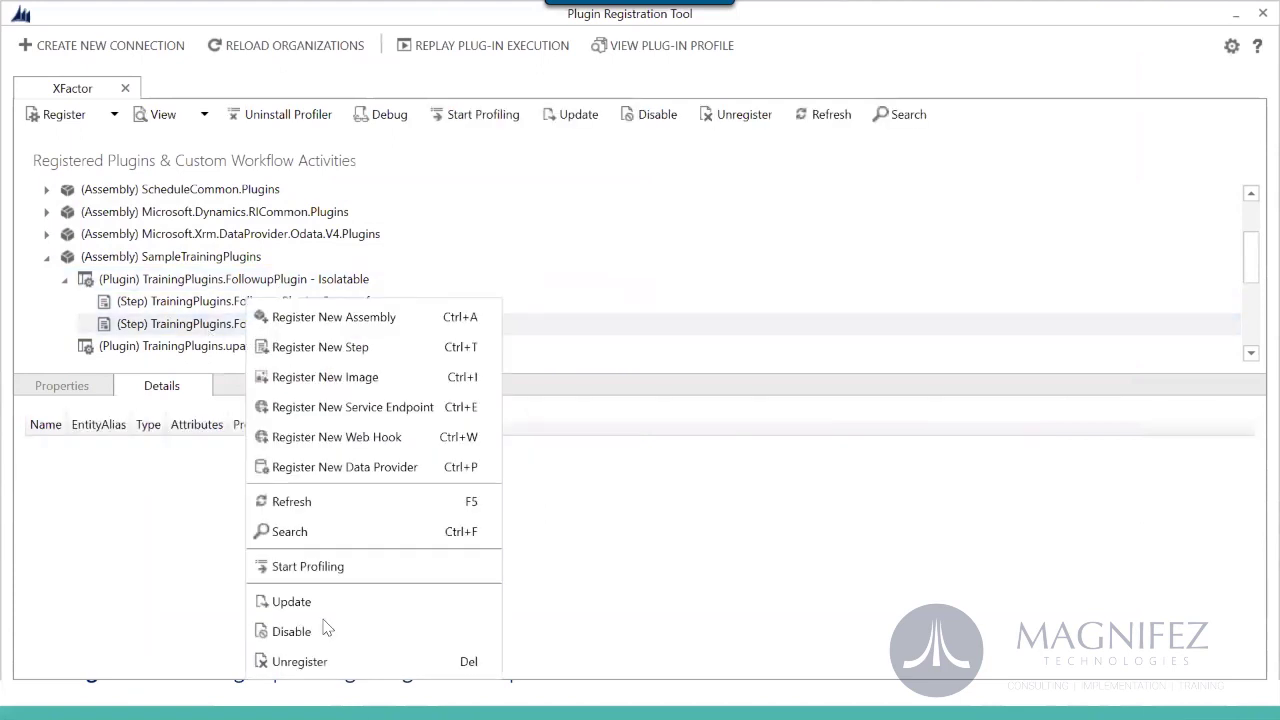
click(334, 633)
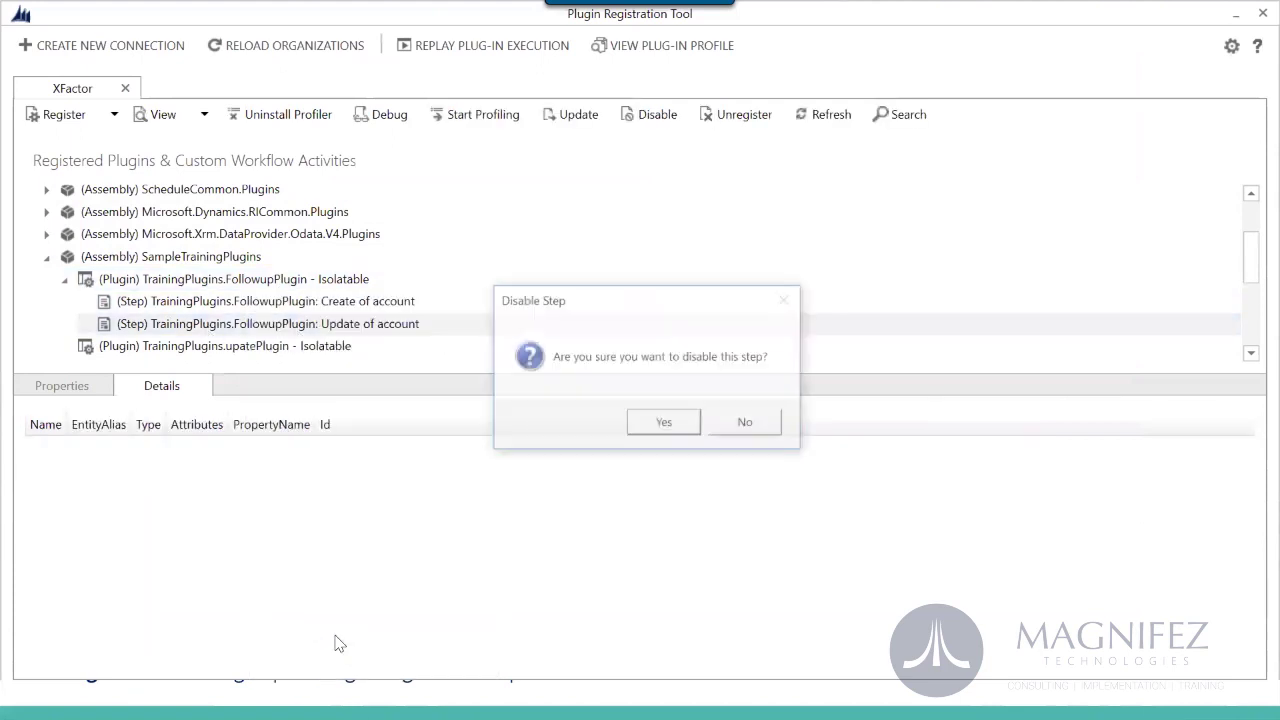
click(659, 427)
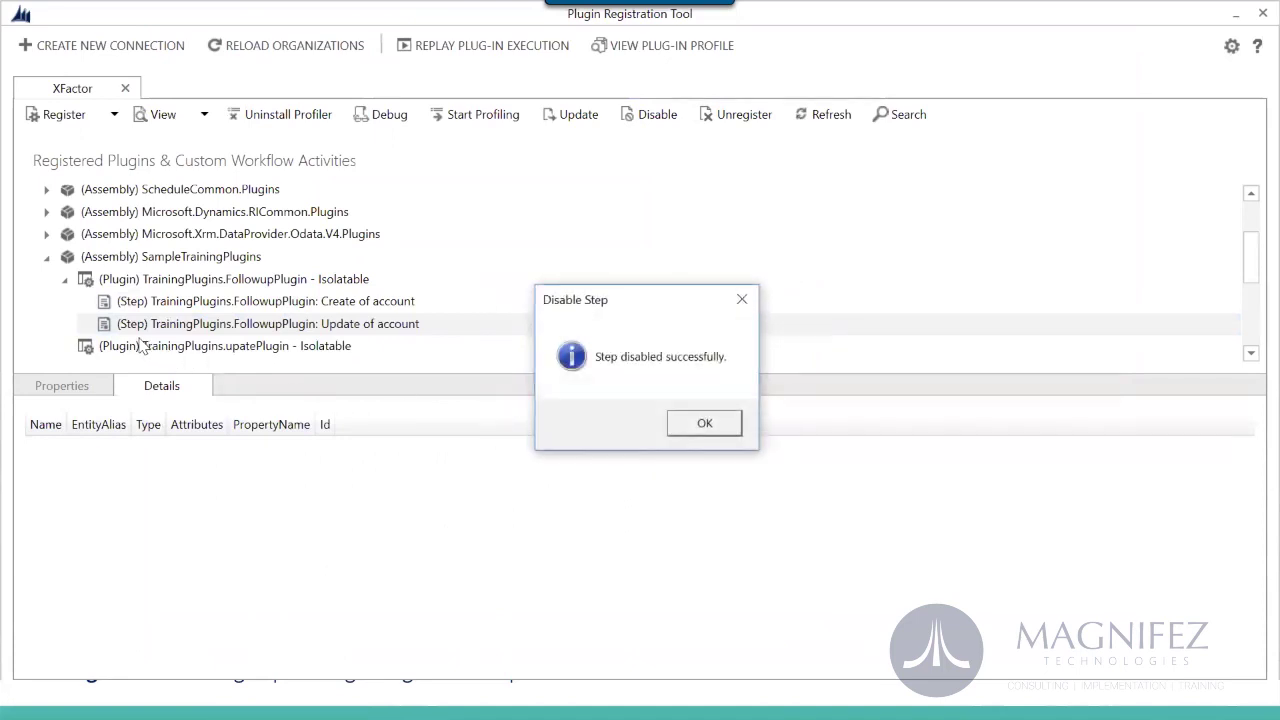
click(695, 421)
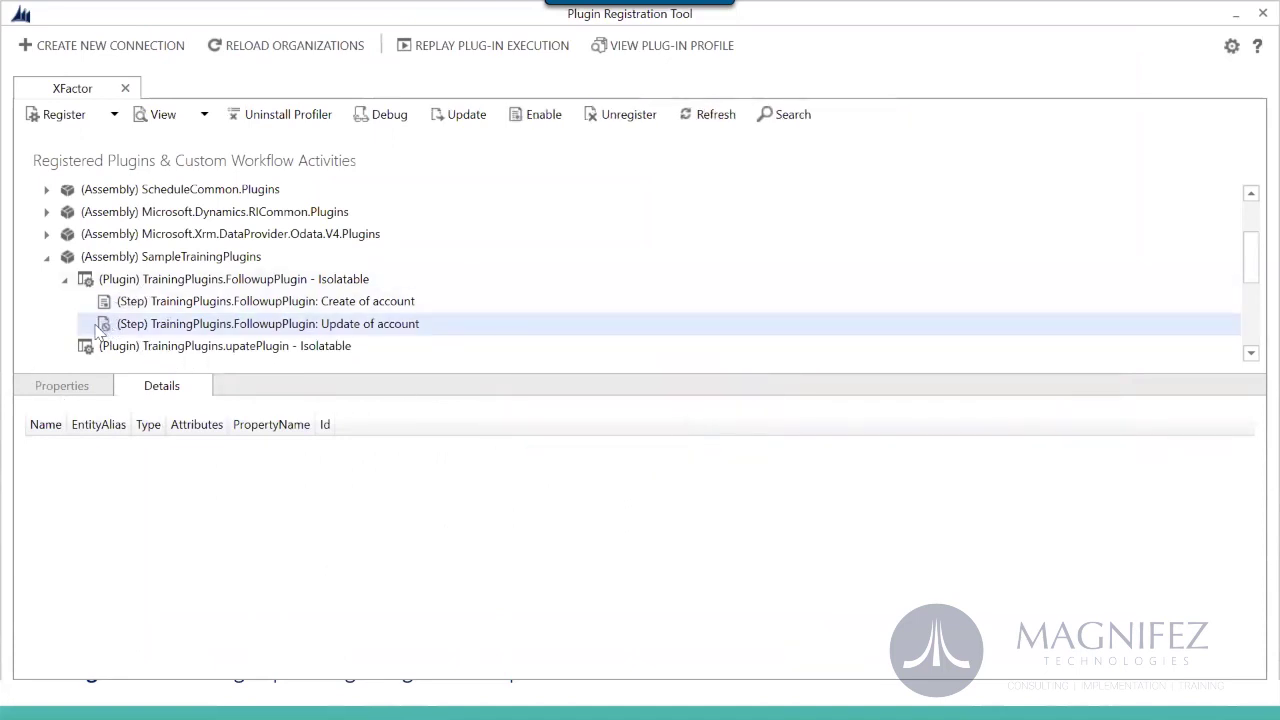
click(137, 306)
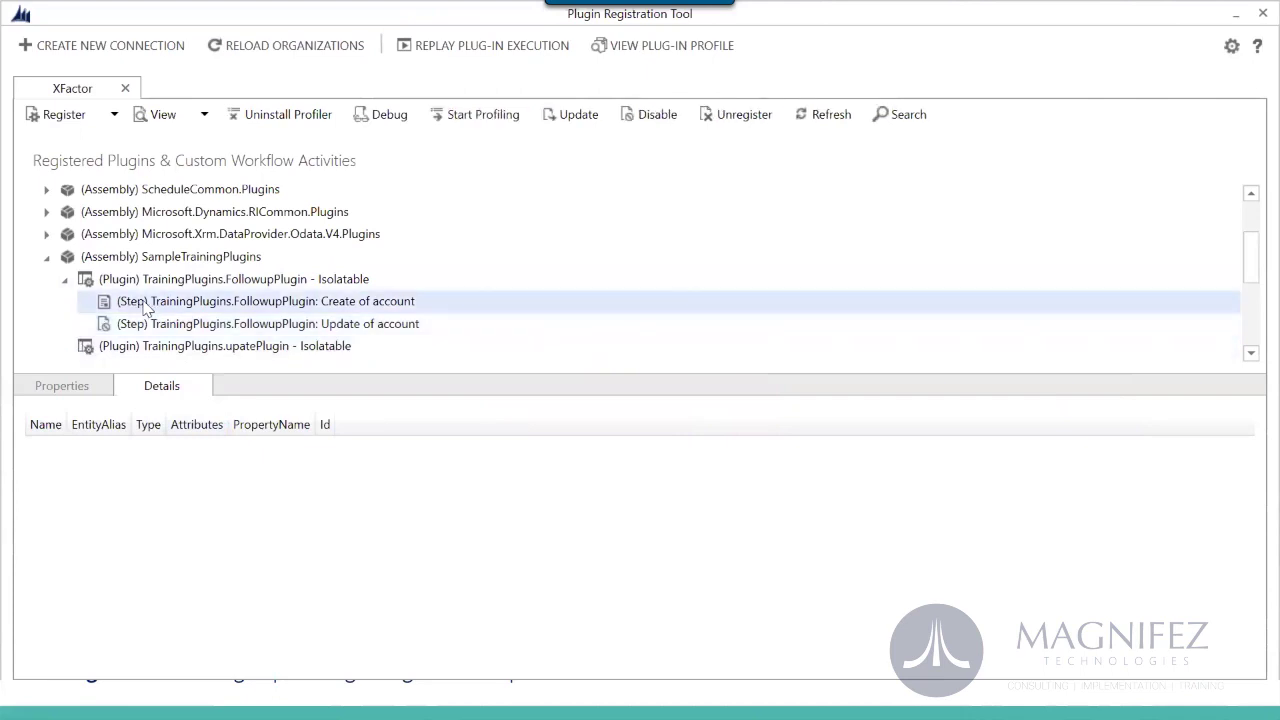
click(146, 328)
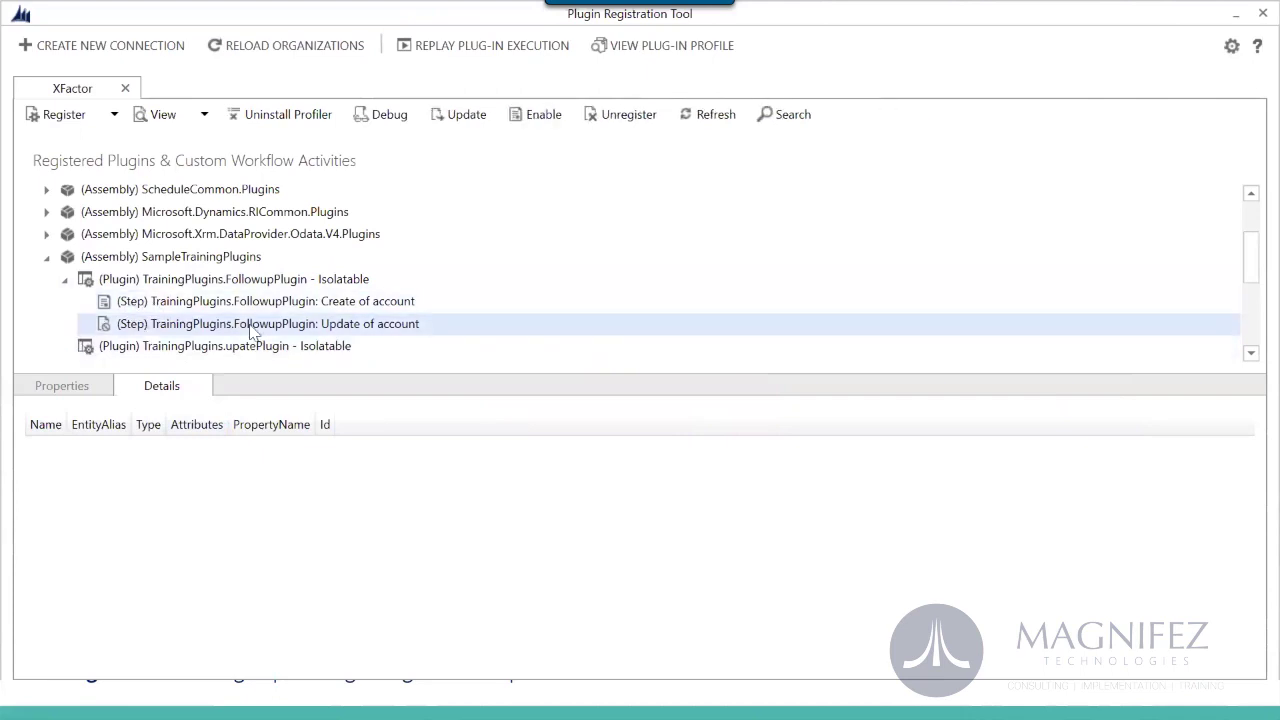